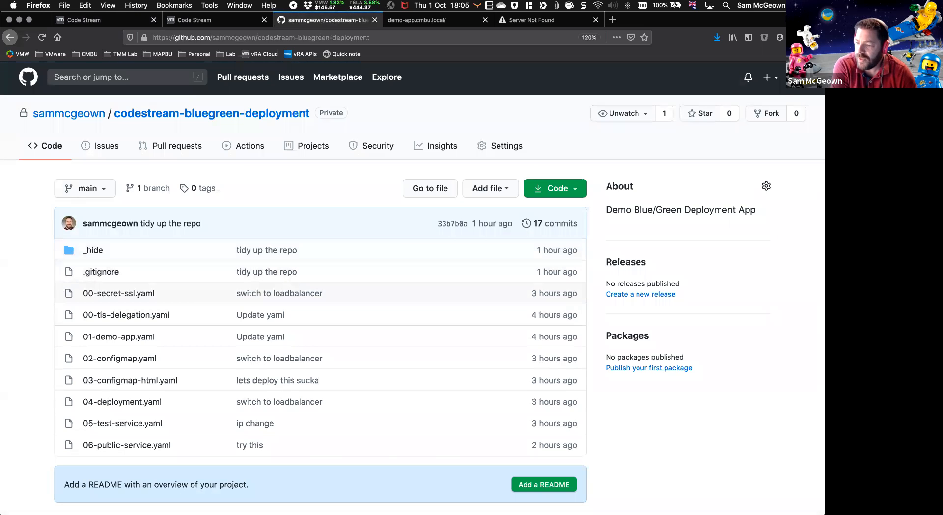
Step: Look over the repository's YAML files on GitHub and examine the namespace definition of 01-demo-app.yaml in Visual Studio Code
scroll(28, 302, down, 2)
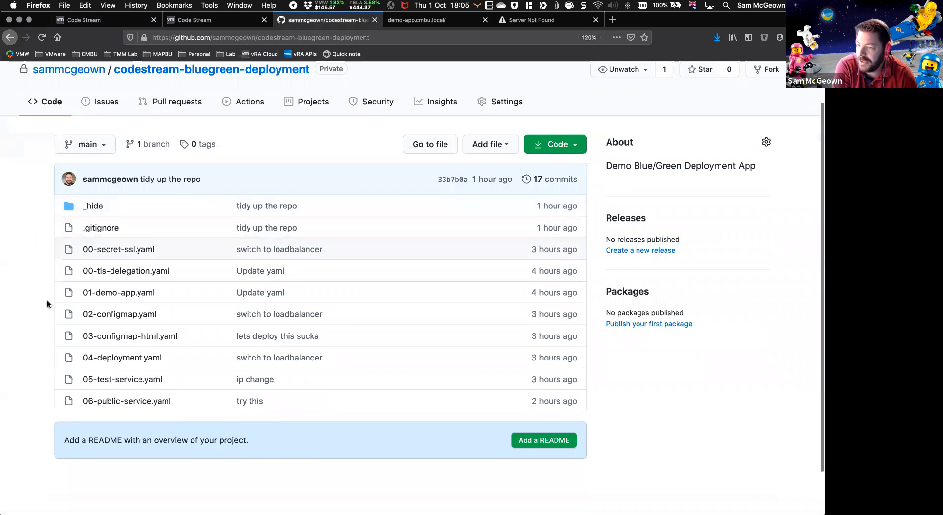
scroll(52, 305, up, 1)
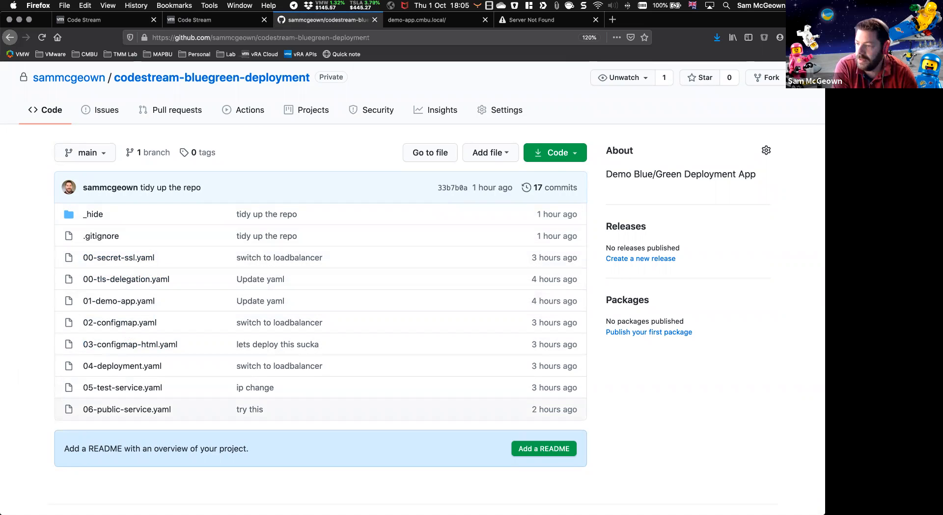
key(super+Tab)
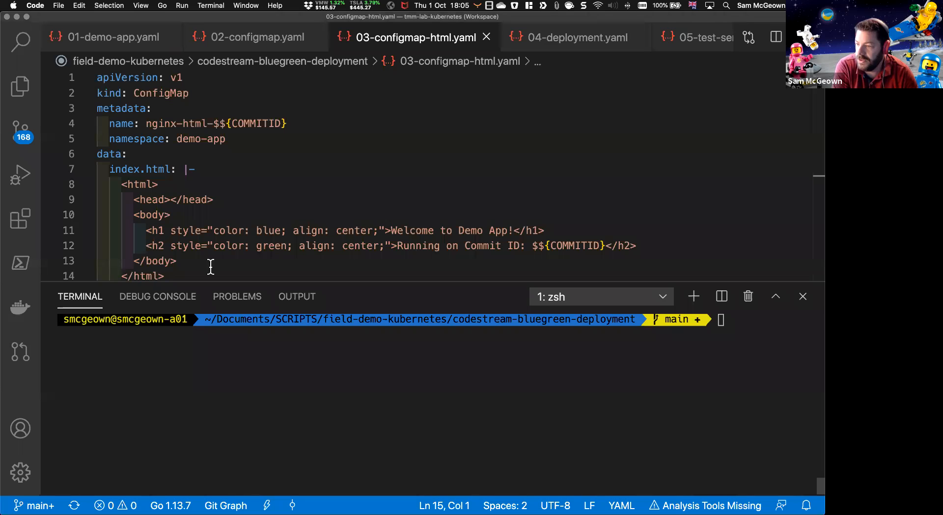
click(103, 38)
drag(178, 139, 74, 77)
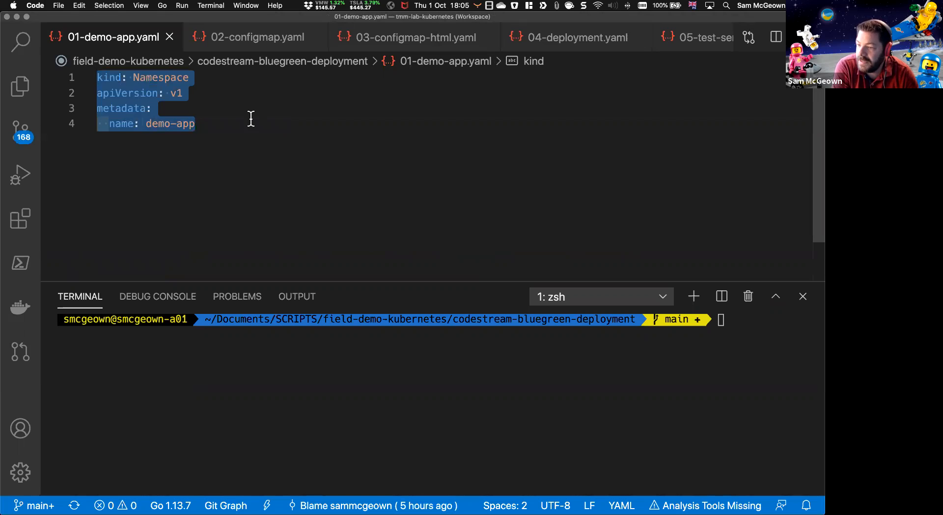
click(236, 126)
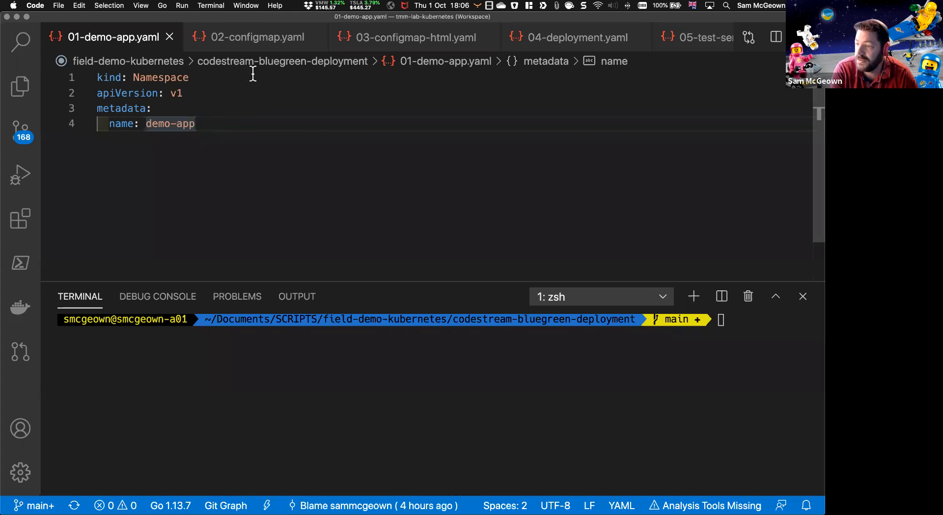
Step: Examine the nginx server block in 02-configmap.yaml, highlighting its two SSL certificate lines
key(super+alt+Right)
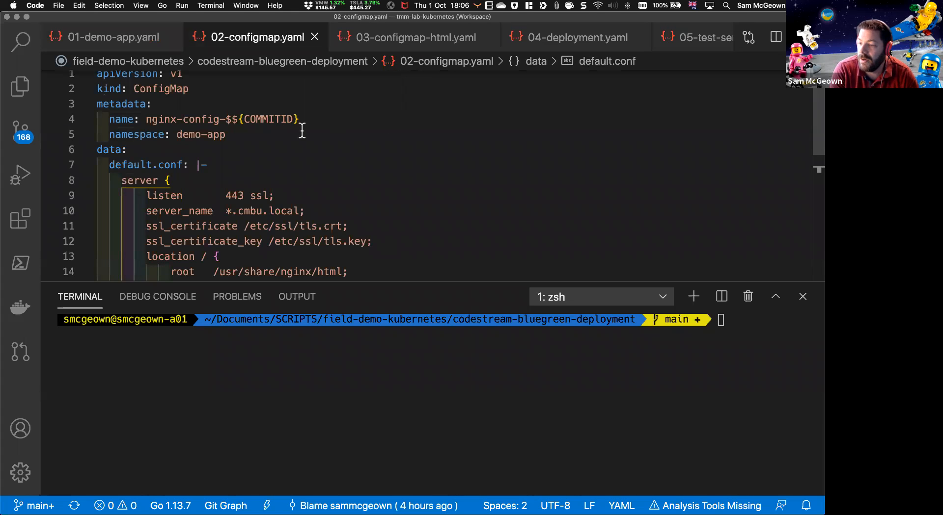
scroll(314, 120, down, 2)
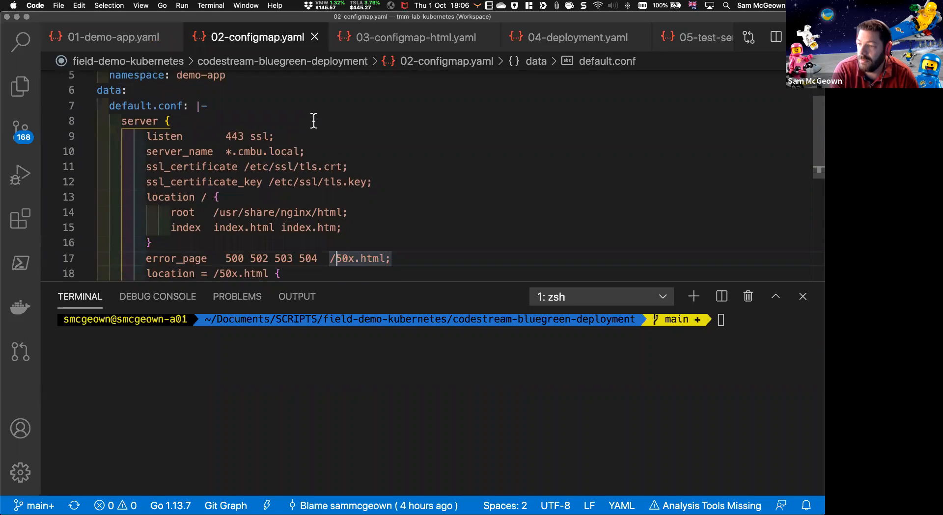
scroll(314, 120, up, 3)
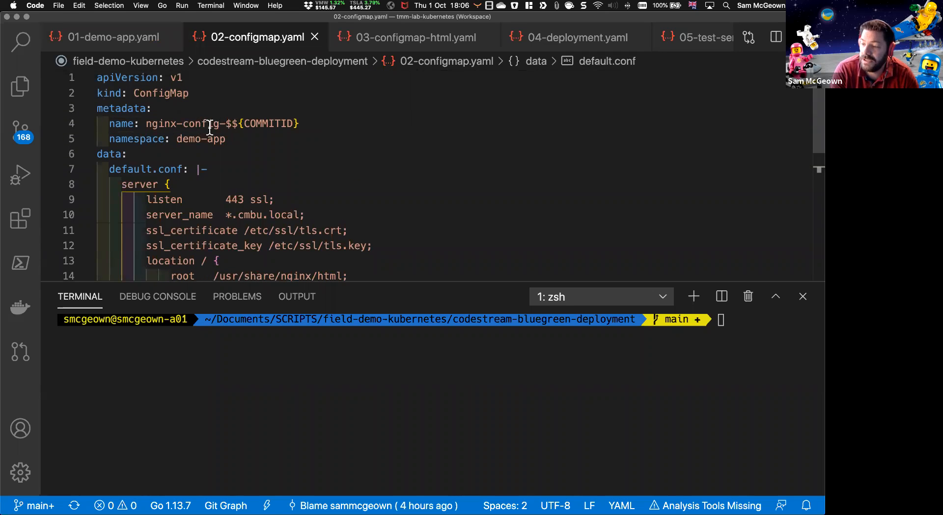
scroll(231, 136, down, 1)
scroll(232, 133, down, 3)
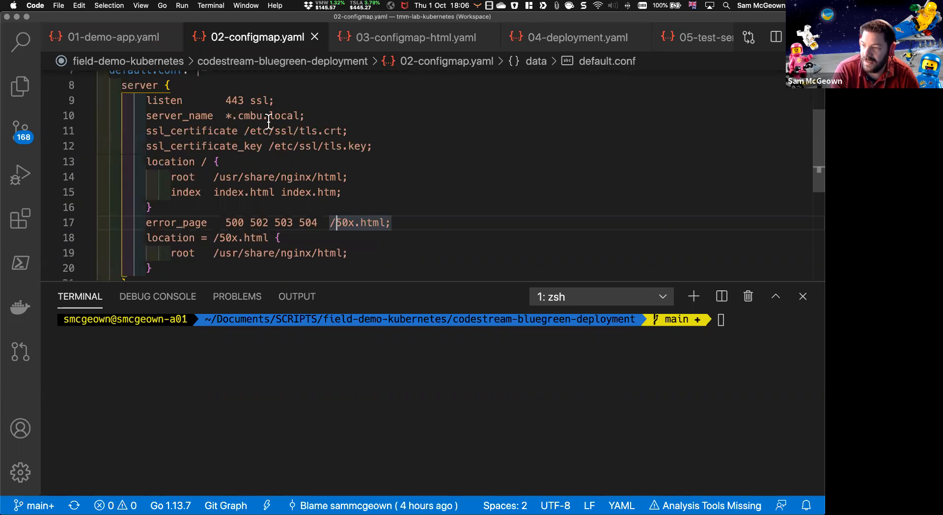
drag(392, 146, 151, 135)
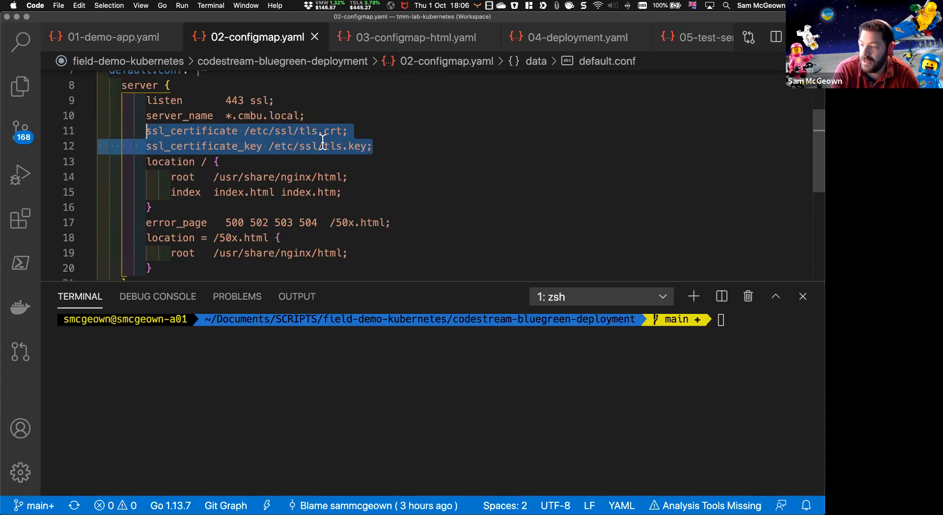
click(359, 195)
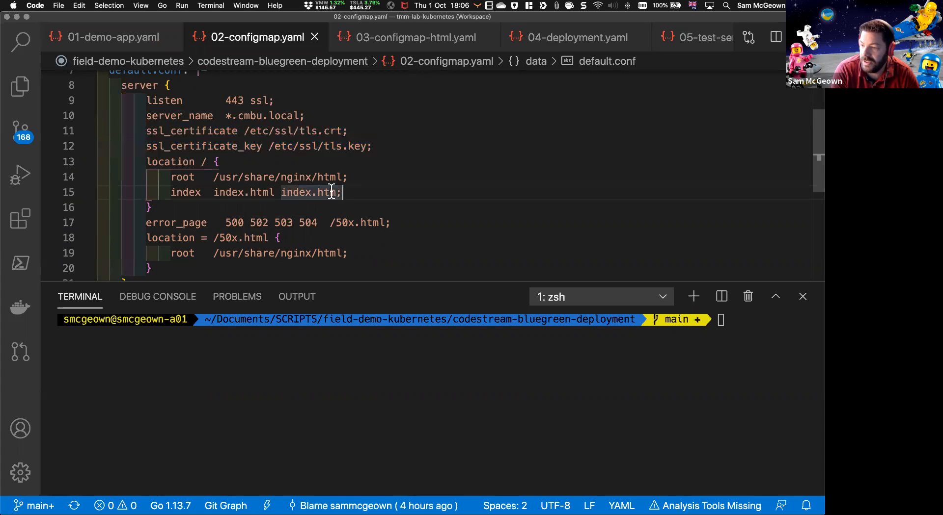
Step: Review the rest of the nginx configuration and highlight the COMMITID suffix in the ConfigMap's name in 02-configmap.yaml
scroll(297, 162, down, 2)
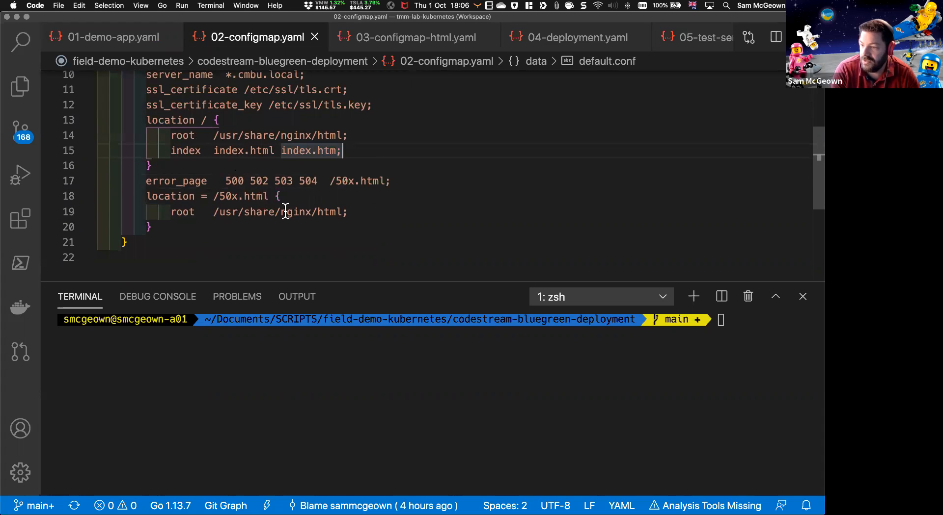
scroll(181, 261, up, 4)
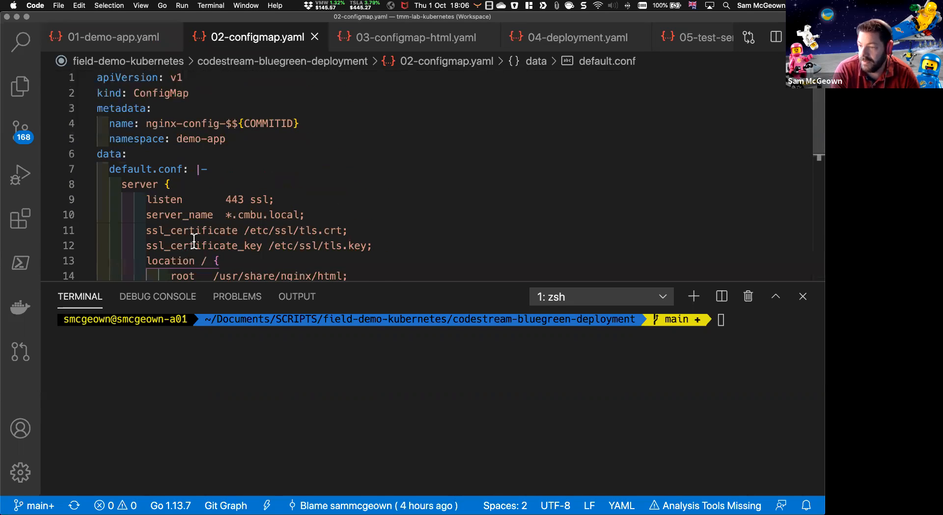
scroll(193, 241, down, 3)
scroll(198, 252, up, 4)
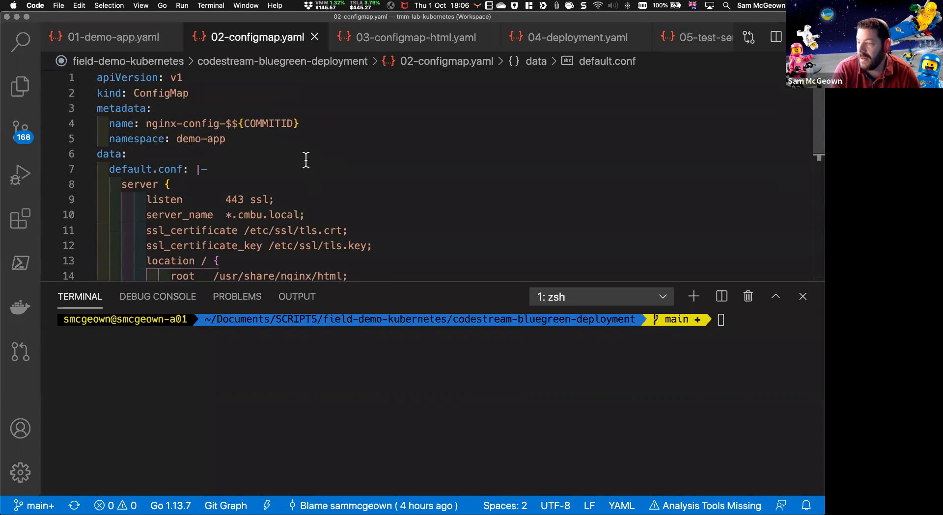
drag(302, 128, 220, 127)
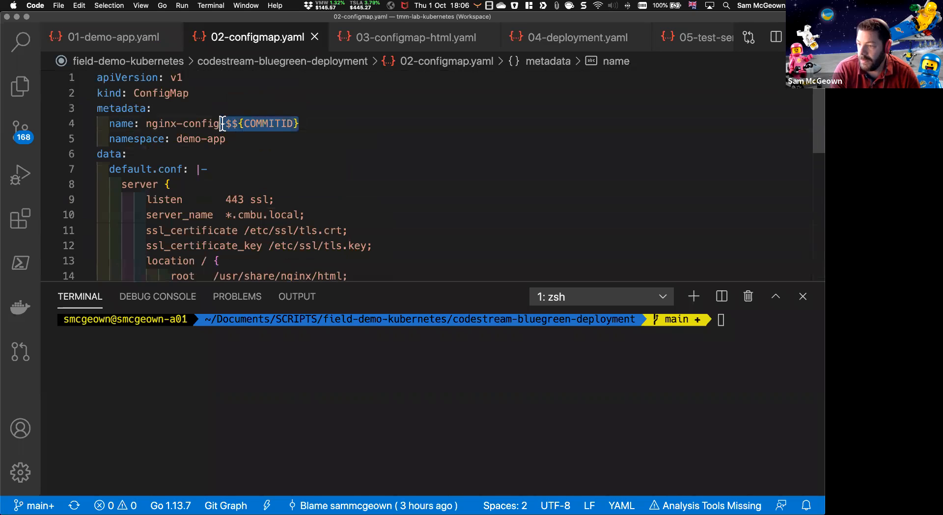
click(254, 172)
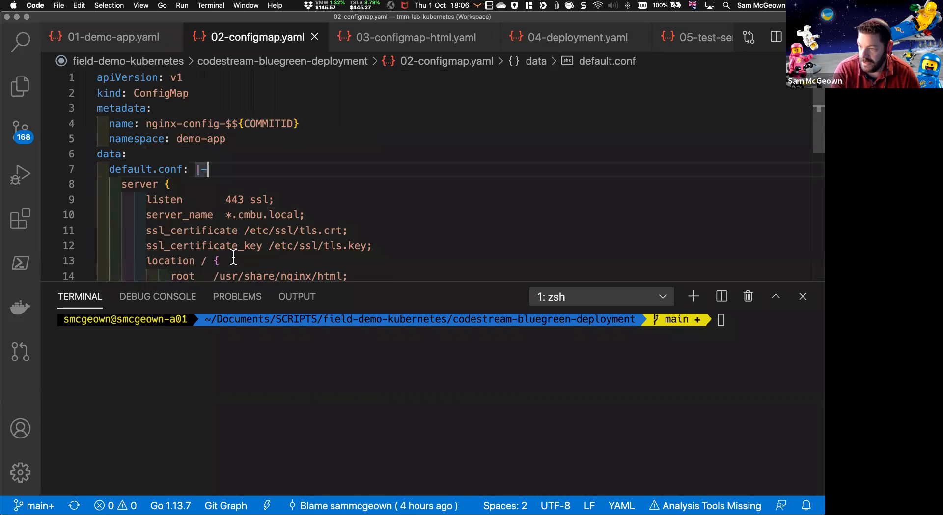
key(Up)
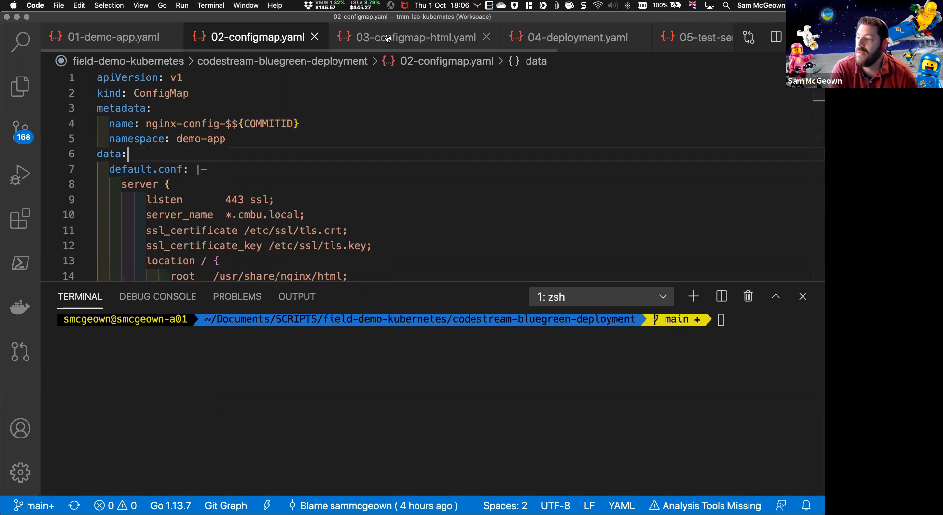
Step: Examine the index.html page content defined in 03-configmap-html.yaml
click(385, 38)
scroll(147, 138, down, 2)
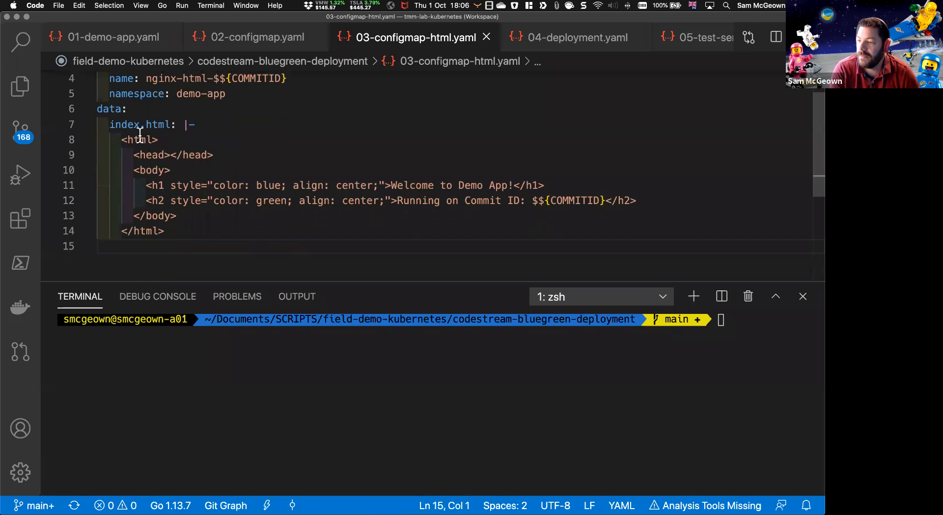
Step: Examine the deployment's metadata, replica count, rolling update strategy and pod template version label in 04-deployment.yaml
click(552, 37)
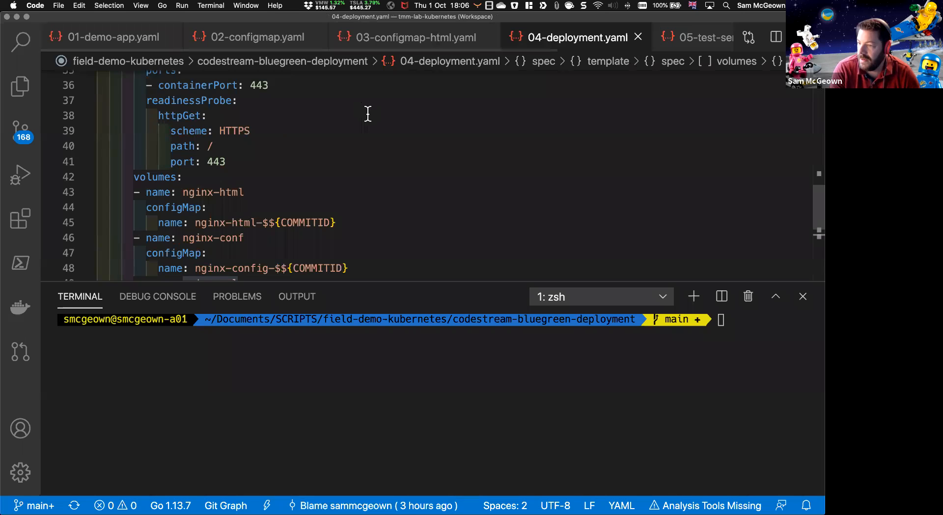
scroll(369, 115, down, 1)
scroll(369, 115, up, 10)
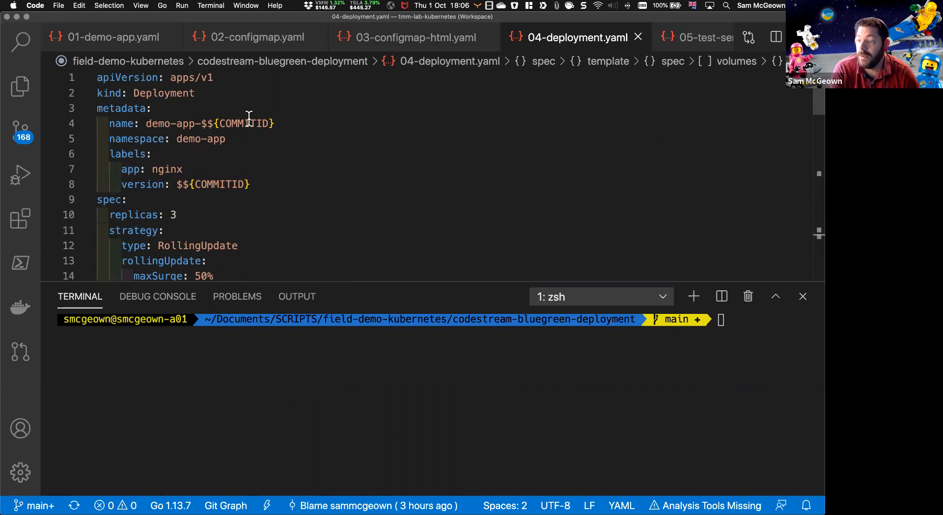
scroll(249, 118, down, 1)
drag(178, 181, 153, 182)
scroll(234, 177, down, 2)
scroll(234, 178, down, 1)
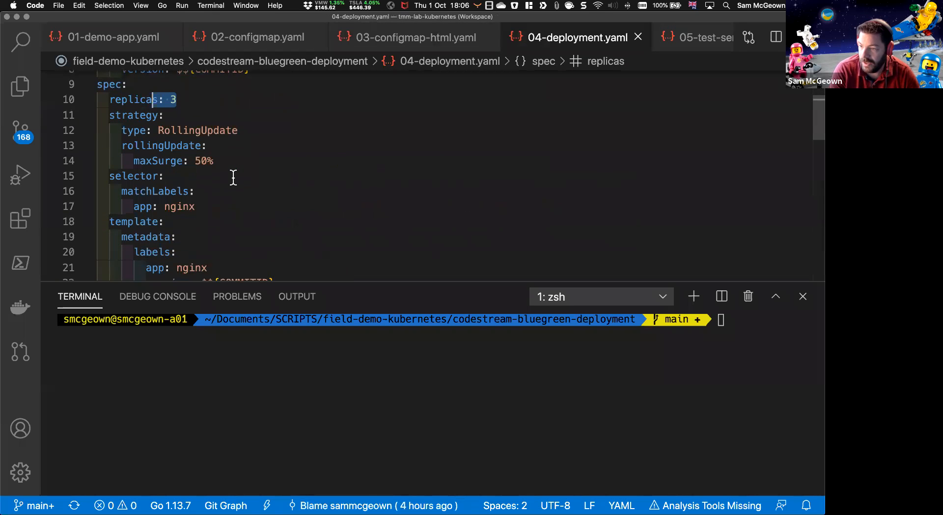
scroll(233, 177, down, 2)
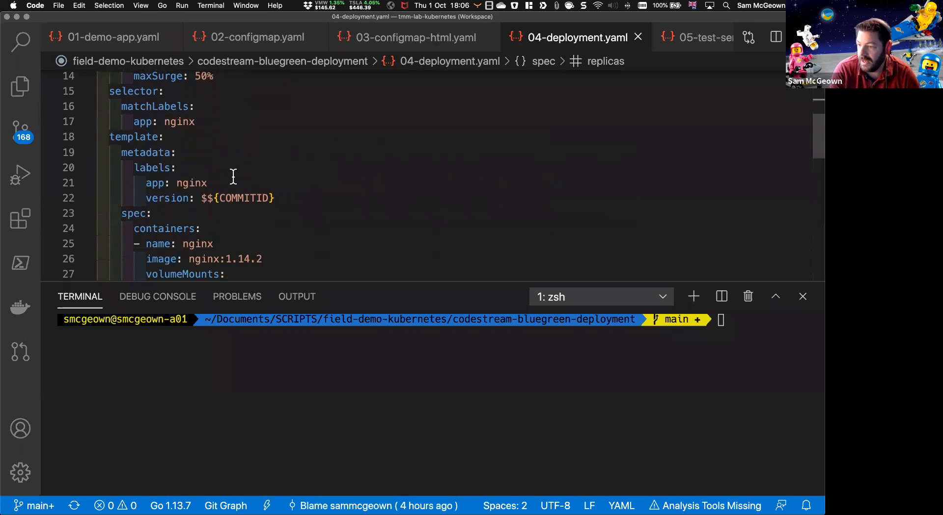
scroll(208, 140, down, 1)
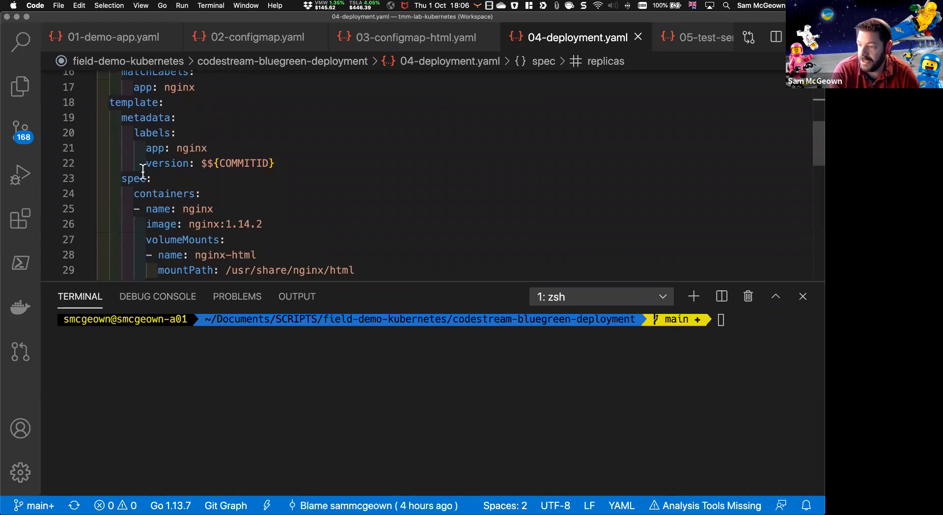
click(176, 163)
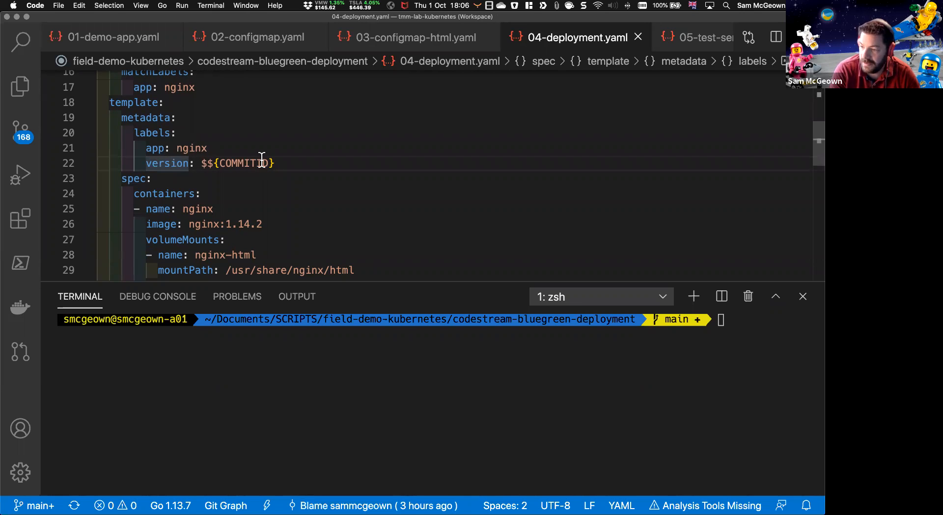
Step: Examine the nginx container's volume mounts and the matching volume definitions in 04-deployment.yaml
scroll(297, 162, down, 2)
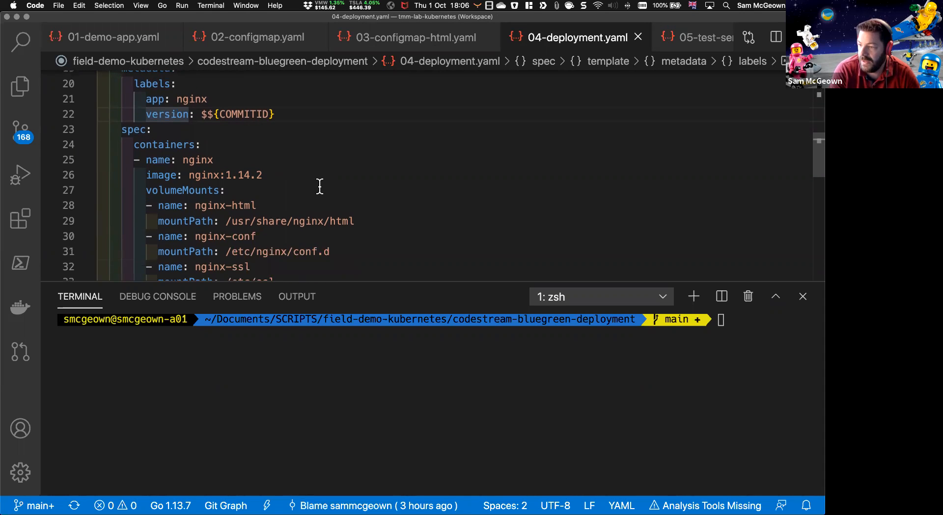
scroll(304, 180, down, 2)
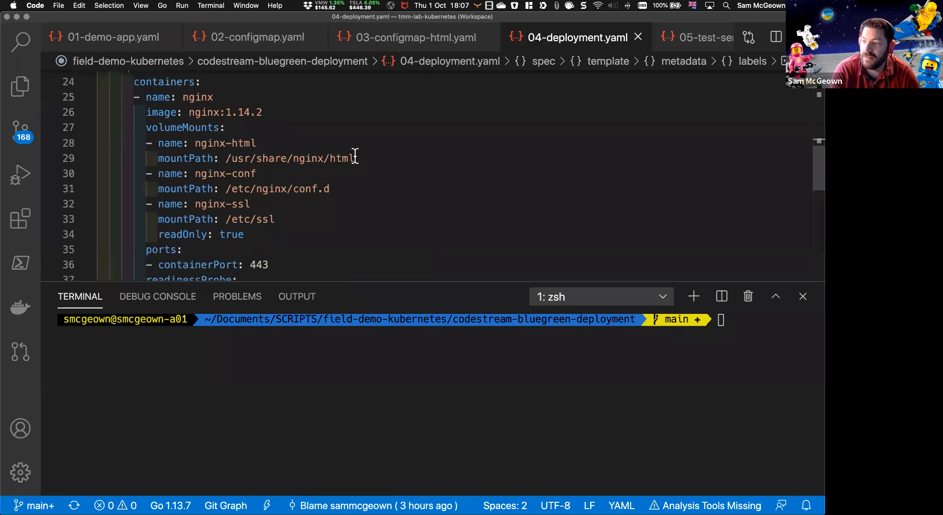
scroll(255, 158, down, 8)
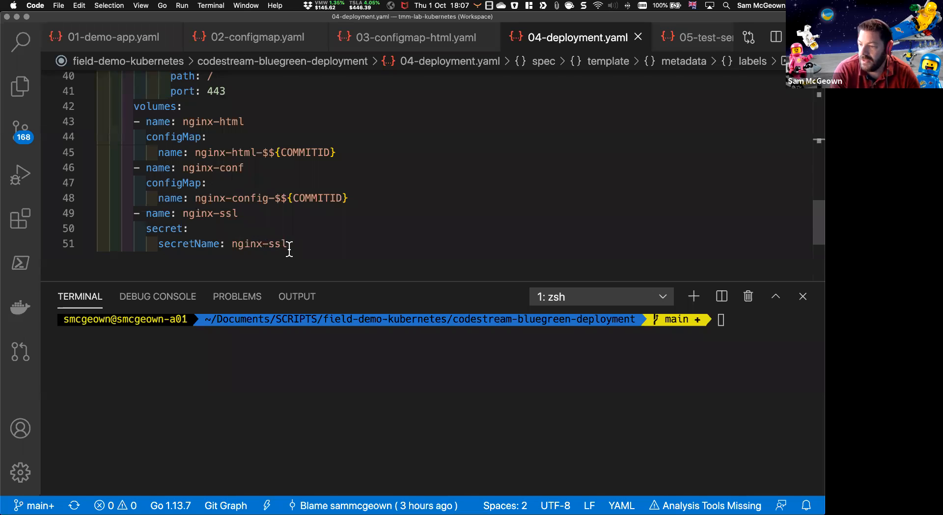
click(289, 248)
click(245, 169)
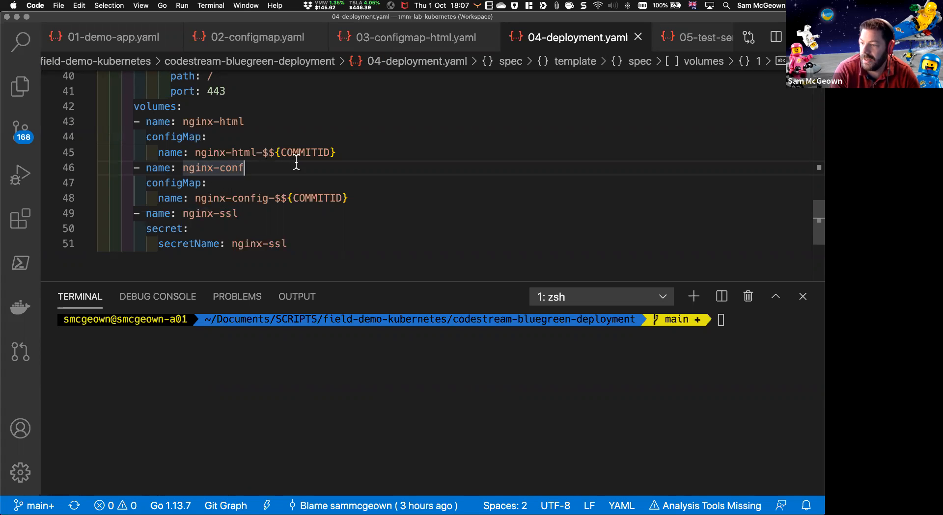
Step: Review the container port and HTTPS readiness probe alongside the volumes in 04-deployment.yaml, ending at the file's beginning
scroll(230, 202, up, 8)
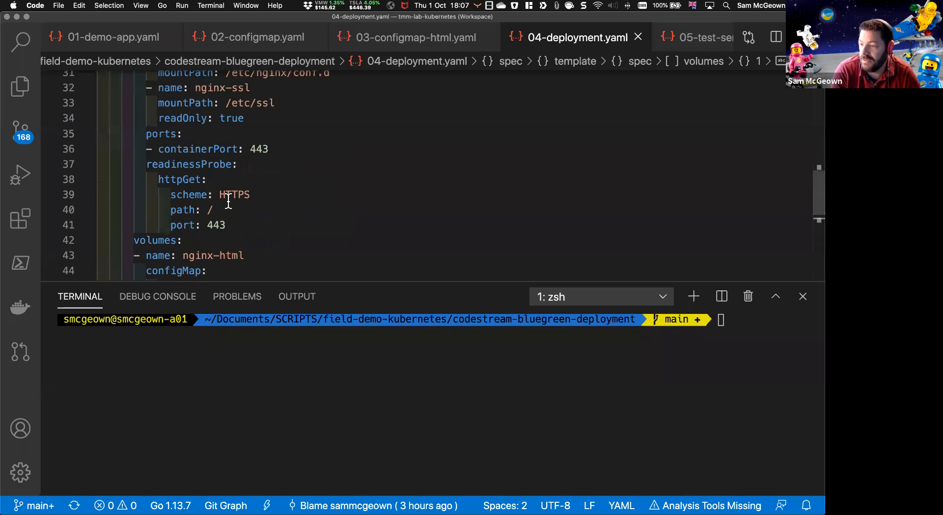
scroll(231, 202, down, 4)
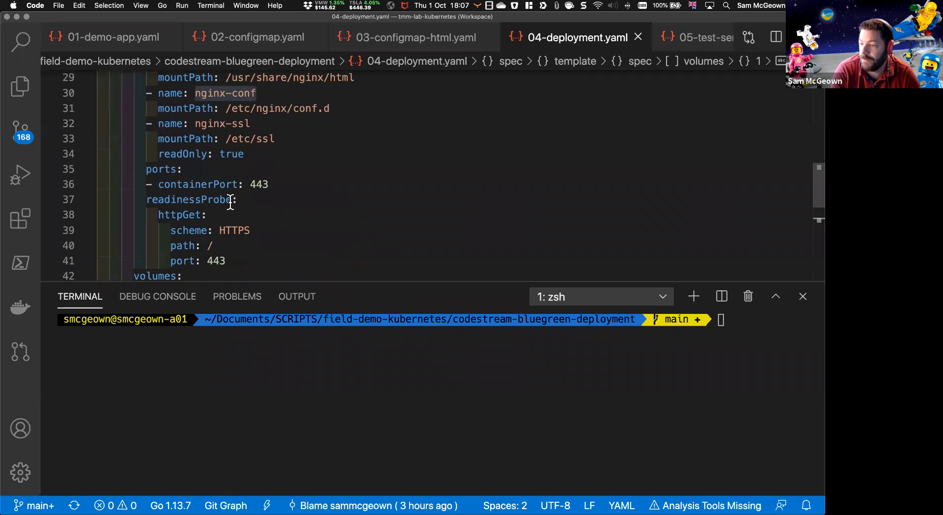
scroll(231, 202, down, 1)
scroll(236, 186, up, 3)
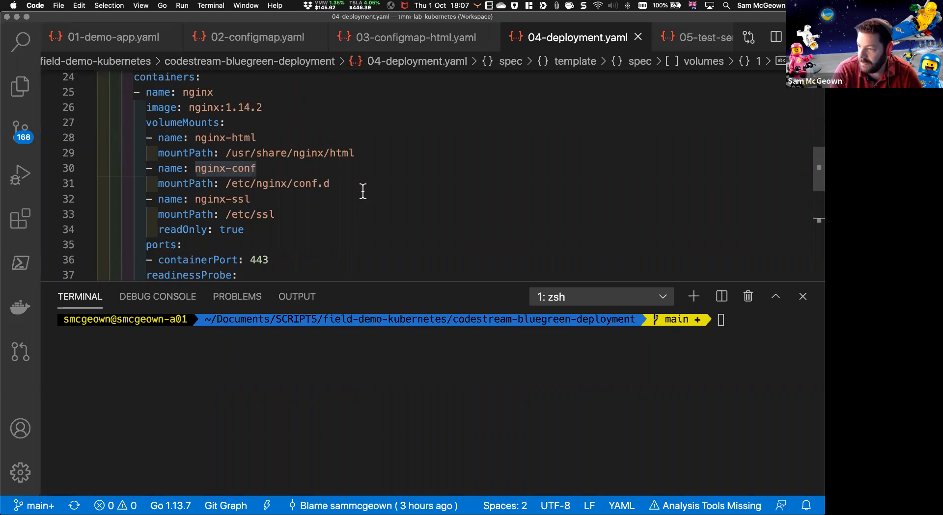
scroll(232, 201, down, 2)
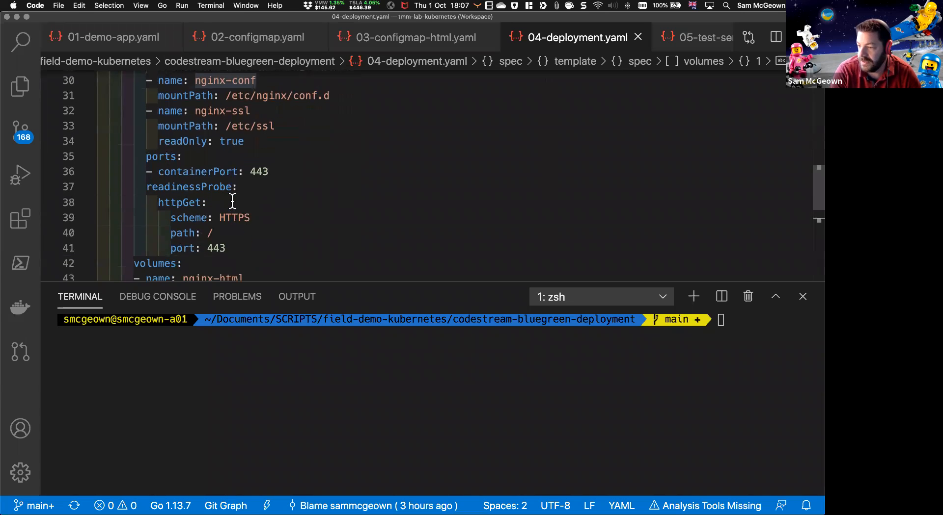
scroll(233, 199, down, 5)
scroll(235, 200, up, 12)
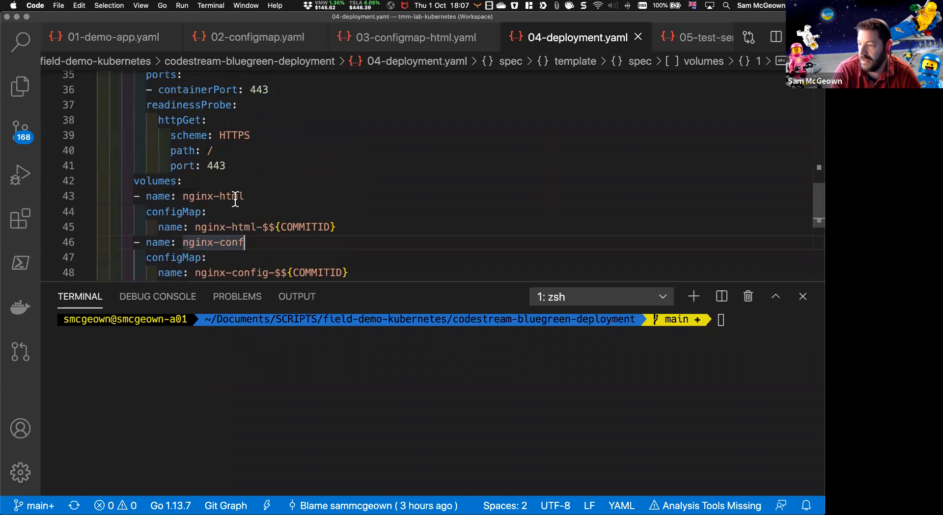
scroll(235, 200, up, 3)
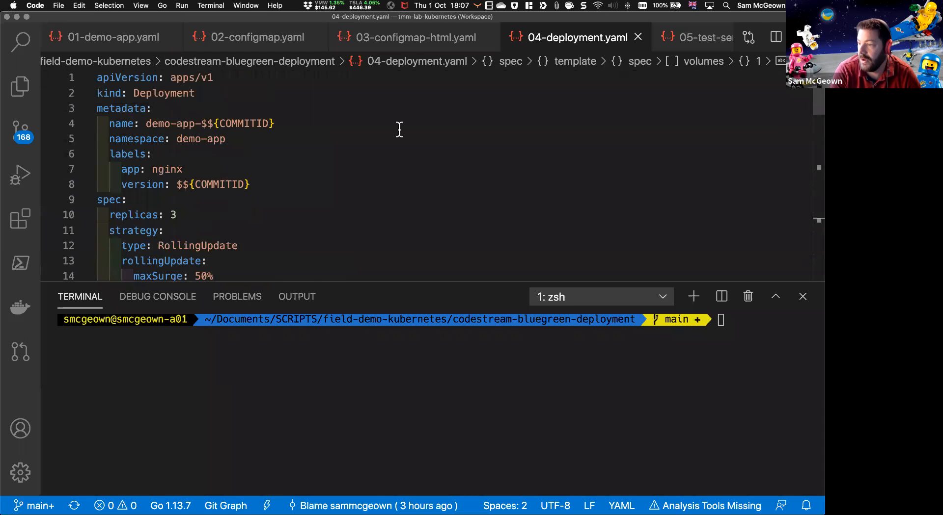
Step: Revisit 03-configmap-html.yaml and 02-configmap.yaml, then examine the load balancer type, IP and ports in 05-test-service.yaml
click(421, 36)
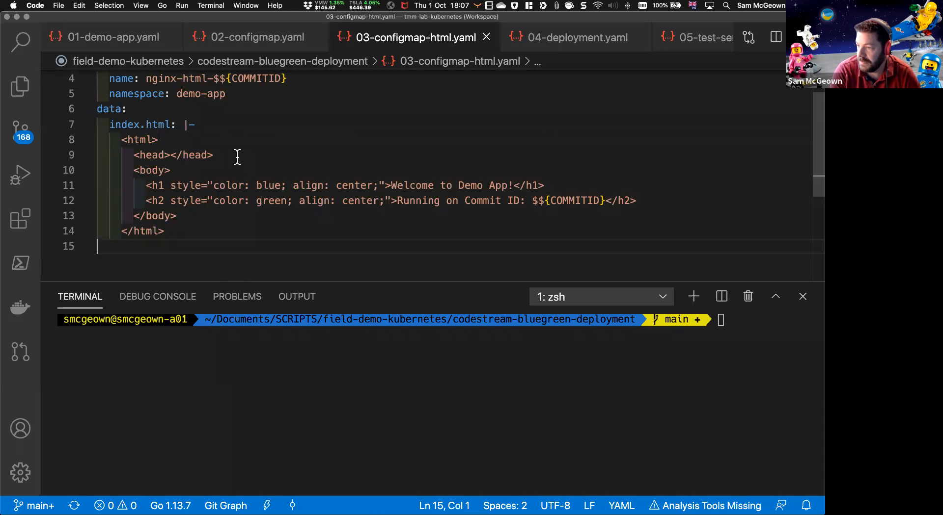
click(258, 37)
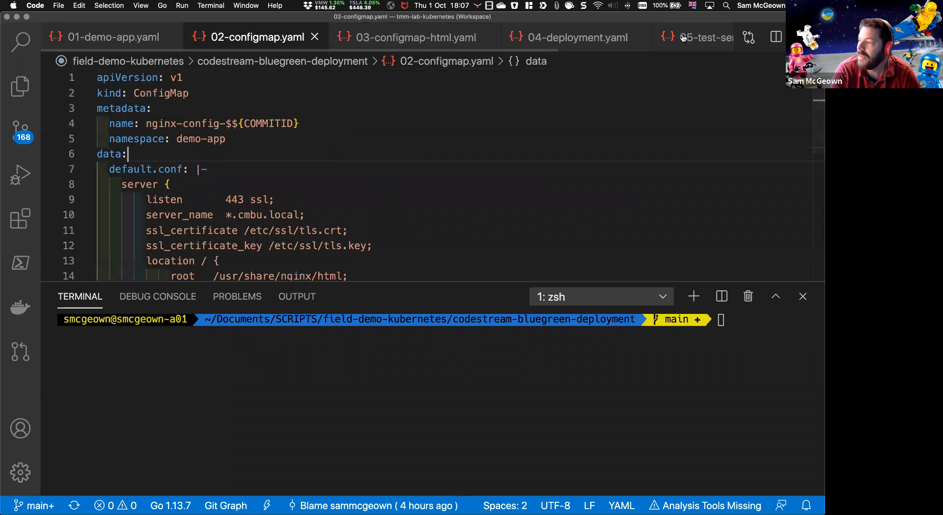
click(702, 38)
scroll(352, 116, down, 2)
scroll(351, 116, up, 2)
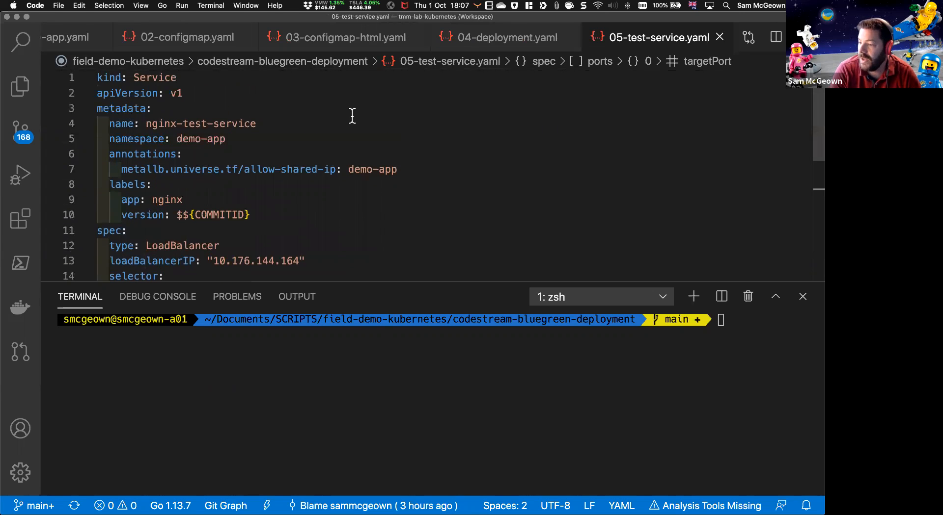
scroll(297, 163, down, 4)
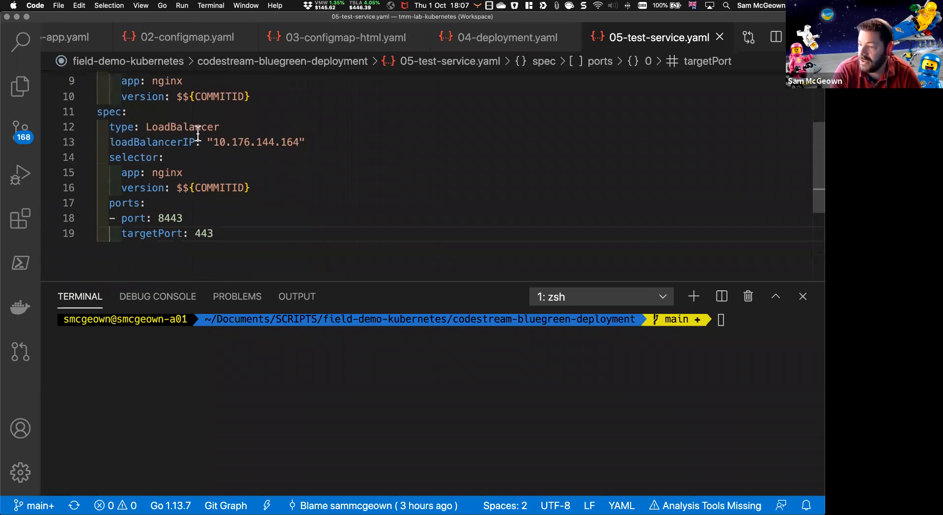
double_click(174, 128)
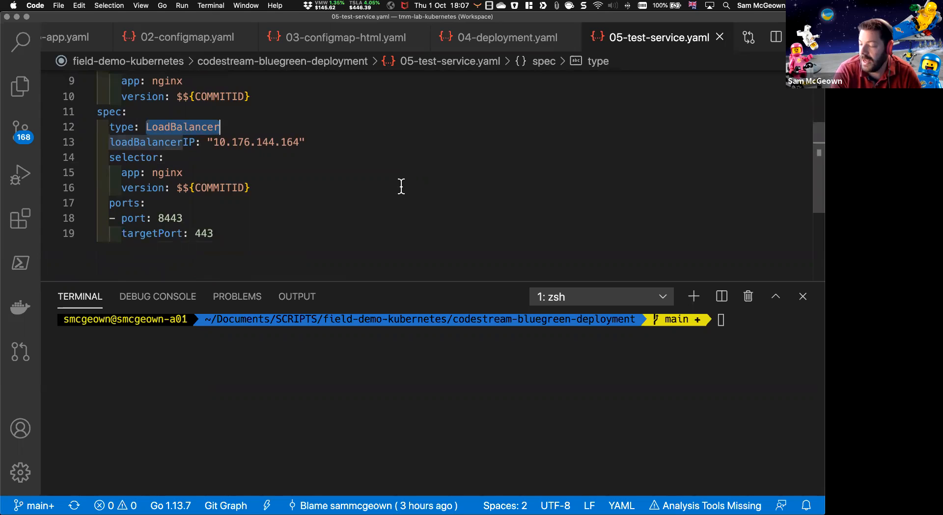
scroll(400, 187, up, 4)
scroll(401, 187, down, 2)
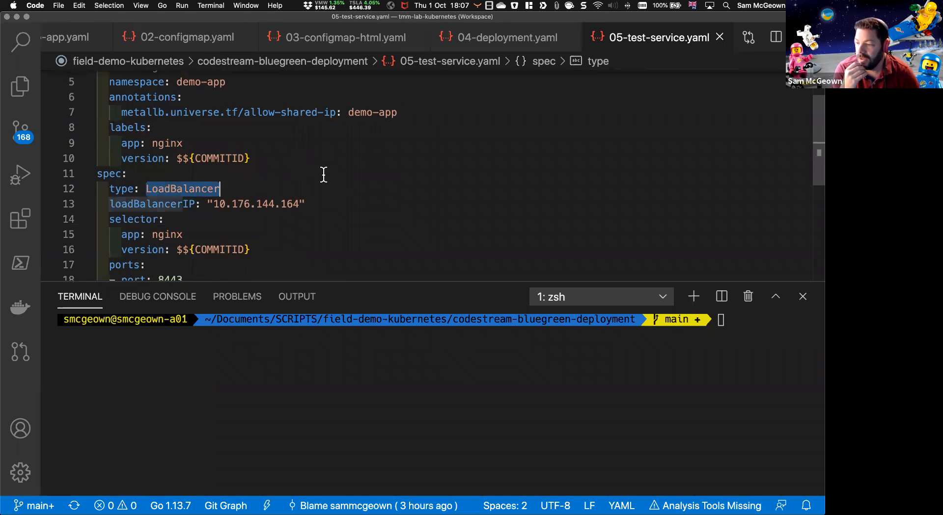
Step: Review the selector labels and the service's metadata name in 05-test-service.yaml
click(352, 231)
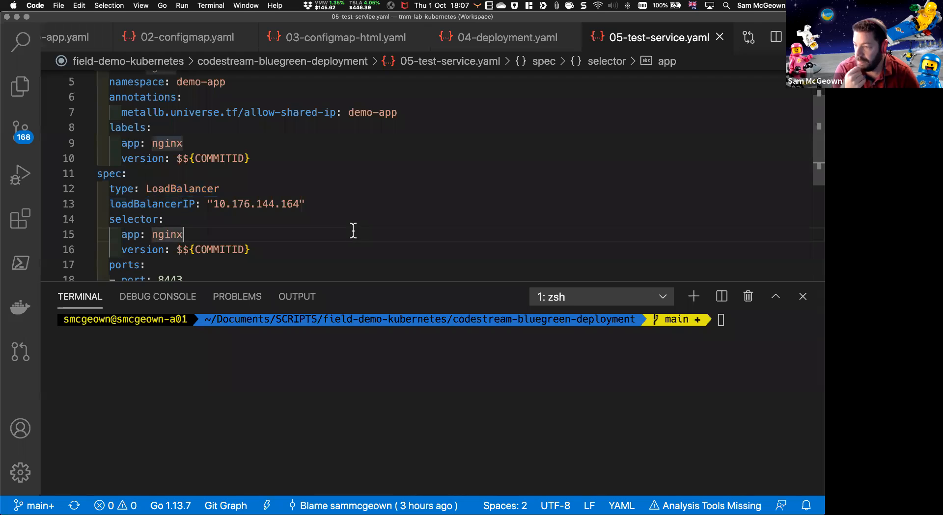
scroll(352, 232, down, 2)
scroll(325, 234, up, 3)
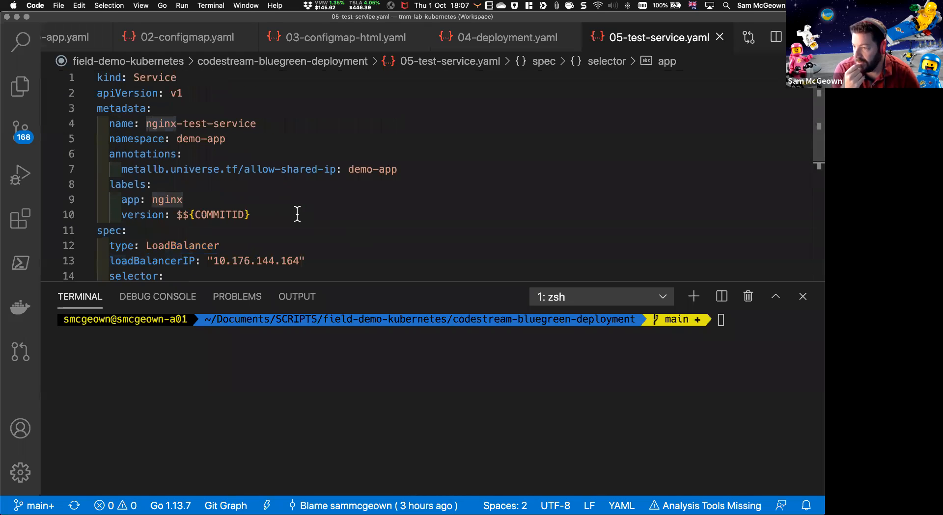
drag(256, 124, 142, 128)
Step: Examine the service name, shared-IP annotation, load balancer settings and ports in 06-public-service.yaml
scroll(679, 46, right, 3)
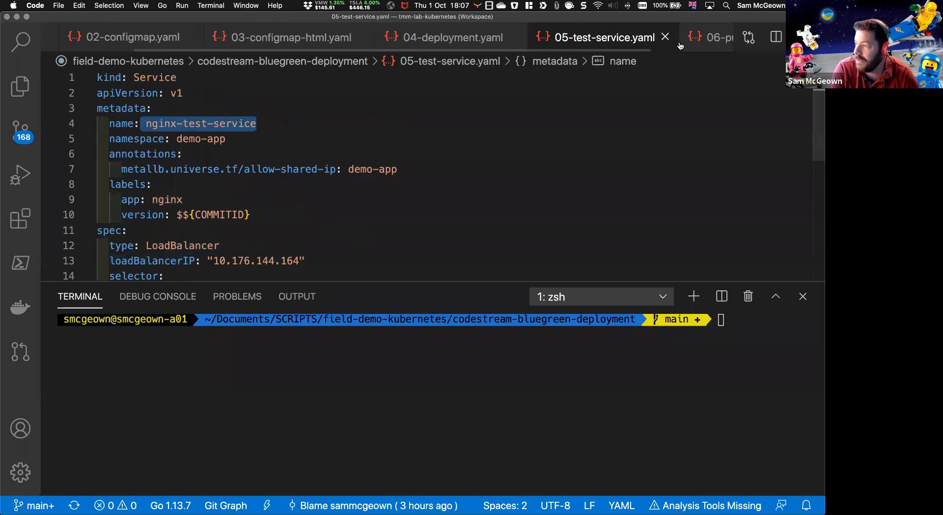
click(607, 49)
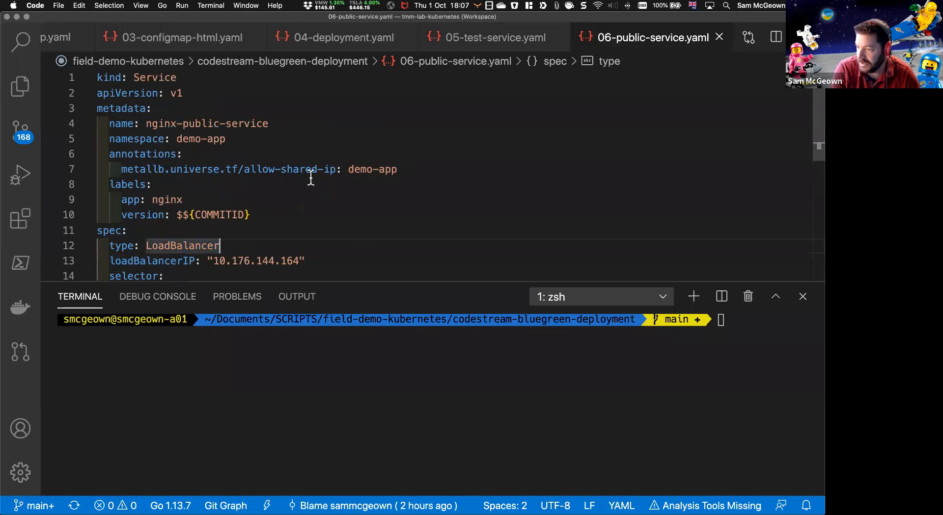
scroll(299, 184, down, 2)
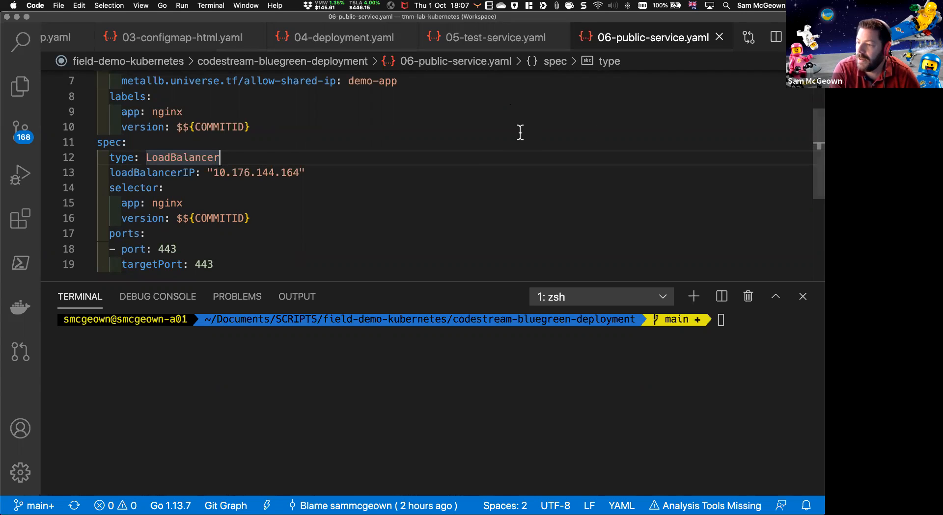
scroll(520, 133, down, 2)
scroll(520, 133, up, 1)
scroll(436, 150, up, 3)
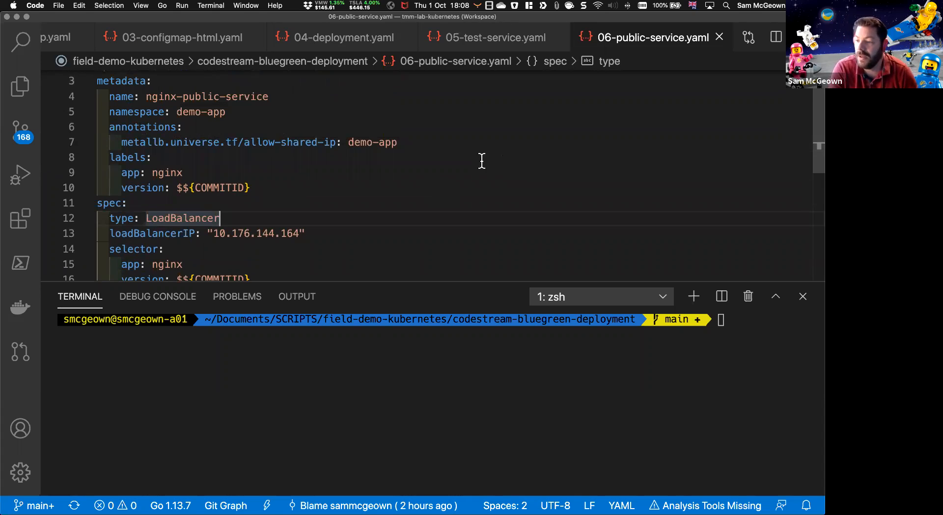
scroll(427, 167, up, 1)
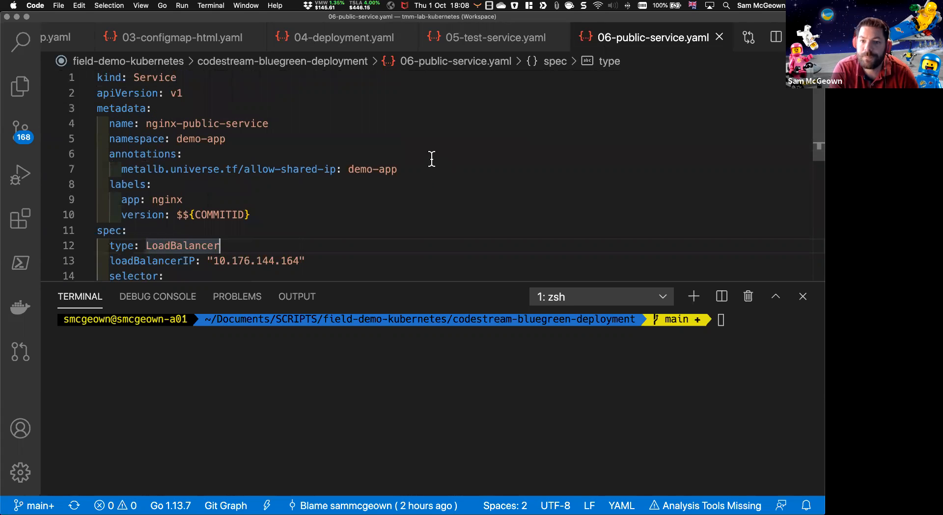
click(433, 154)
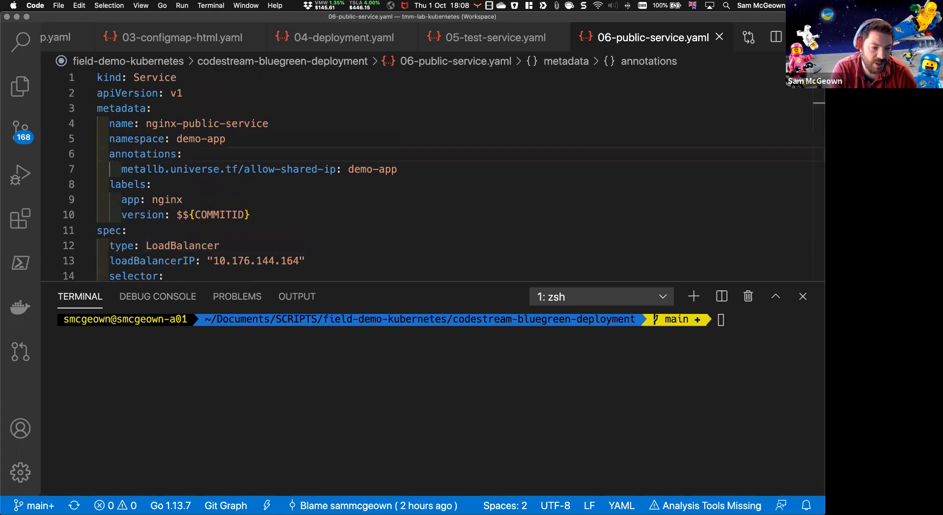
Step: Switch to Firefox and view the stages of the GitOps Blue-Green Deployment pipeline in Code Stream, enlarged to 110% zoom
key(super+Tab)
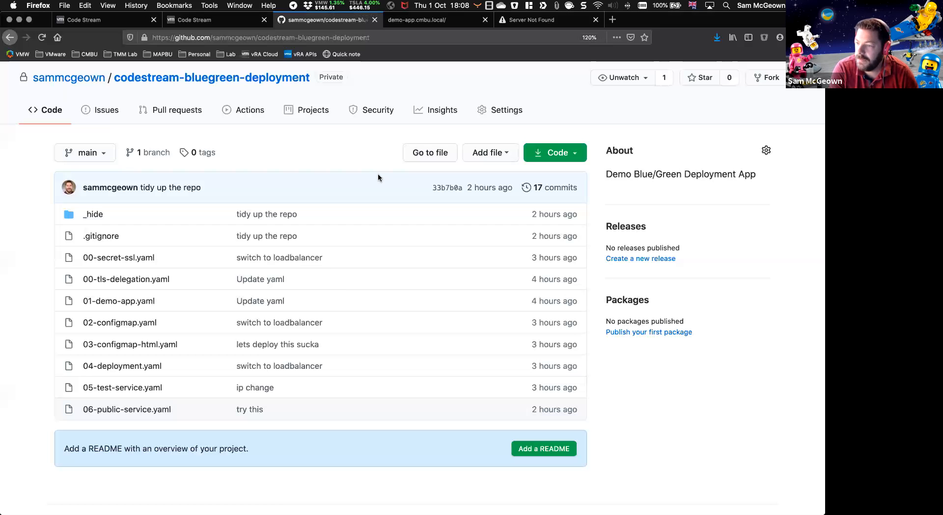
click(110, 21)
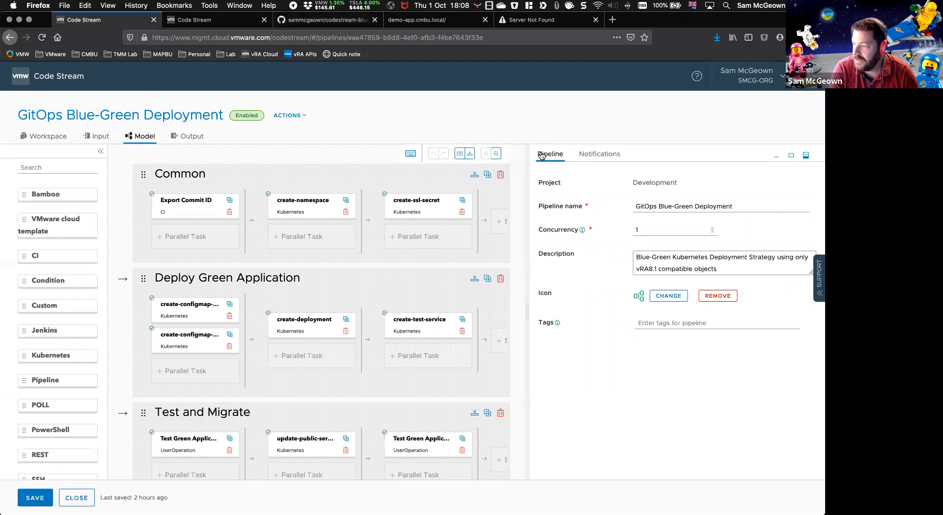
drag(532, 187, 538, 187)
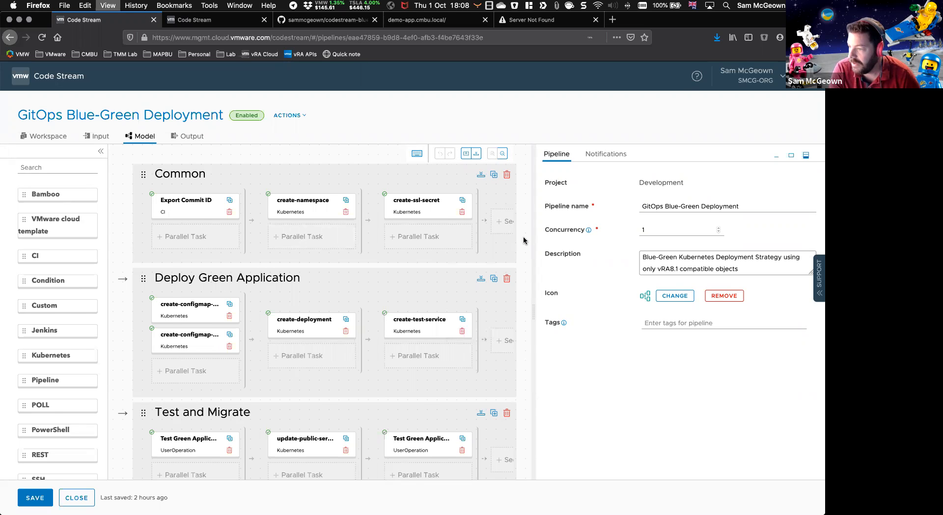
key(super+equal)
scroll(442, 231, right, 5)
scroll(399, 230, left, 5)
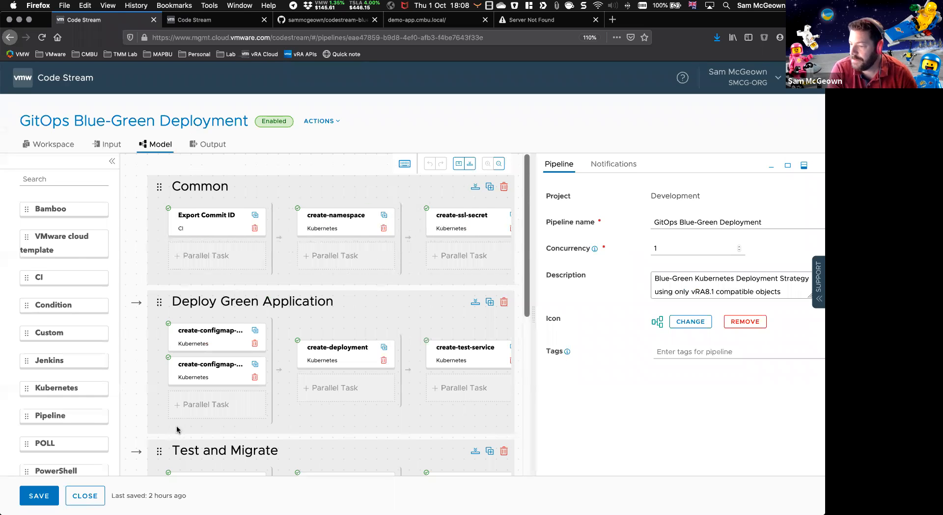
Step: Close the pipeline and open the github-bluegreen-demo-app Git endpoint to examine its repository, branch and authentication settings
click(85, 496)
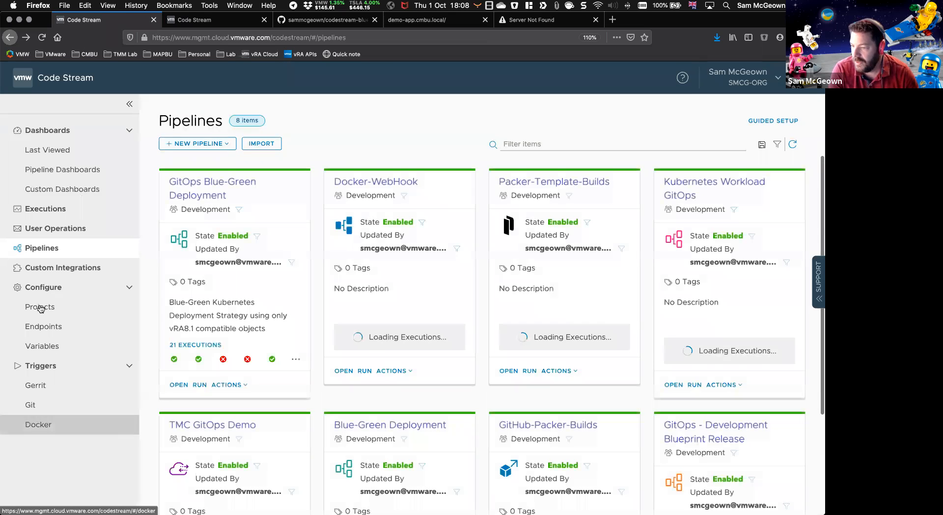
click(64, 331)
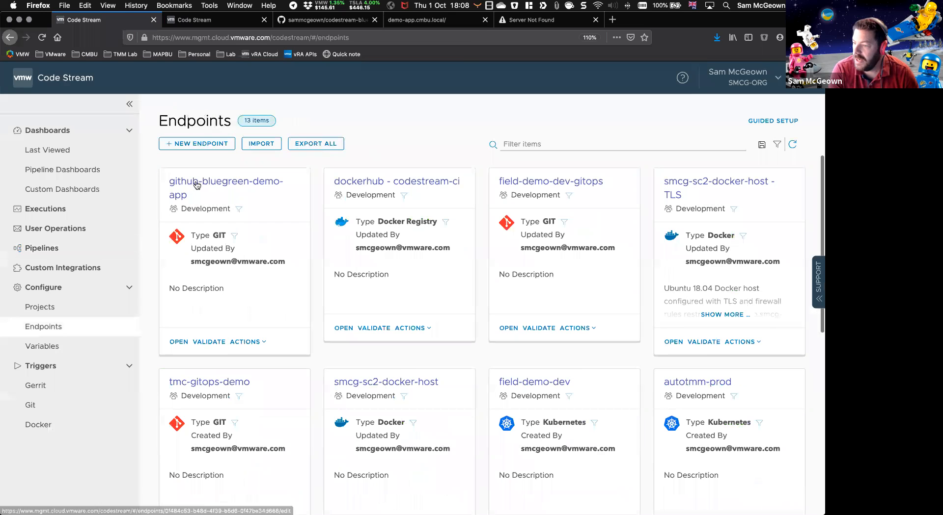
click(194, 185)
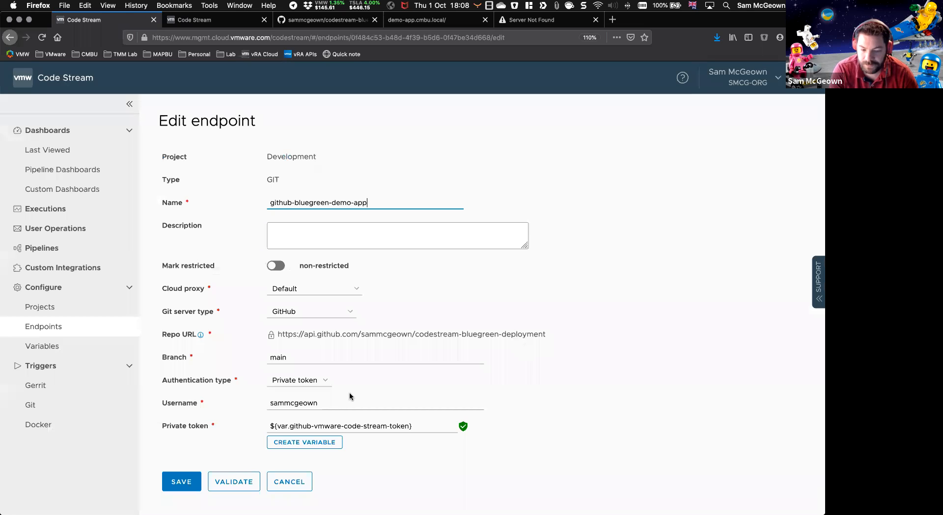
Step: Open the github-bluegreen-demo-app-webhook Git trigger and examine its endpoint, branch, push trigger and assigned pipeline
click(28, 407)
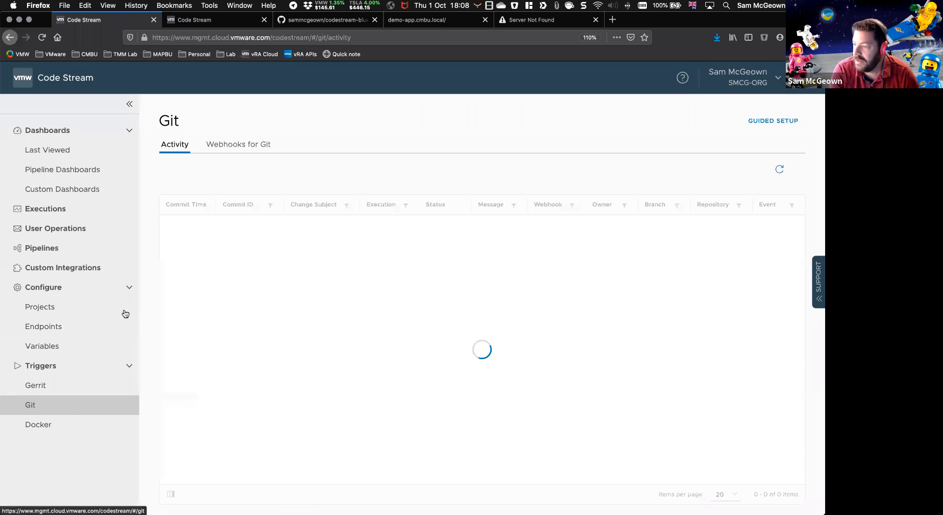
click(231, 147)
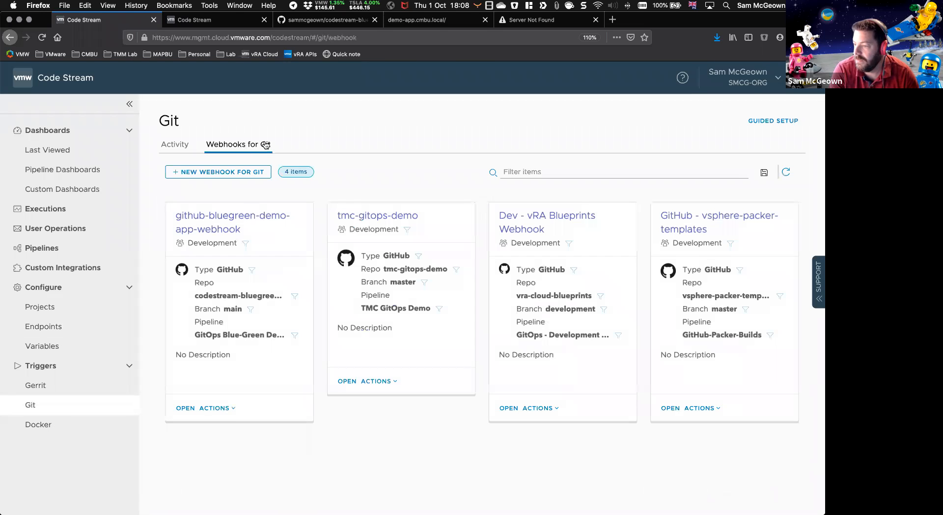
click(199, 221)
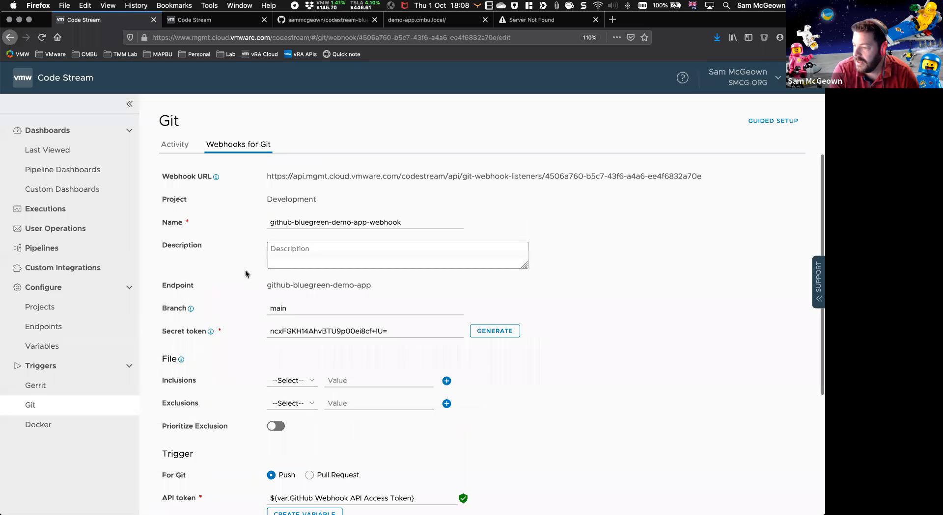
scroll(205, 207, down, 5)
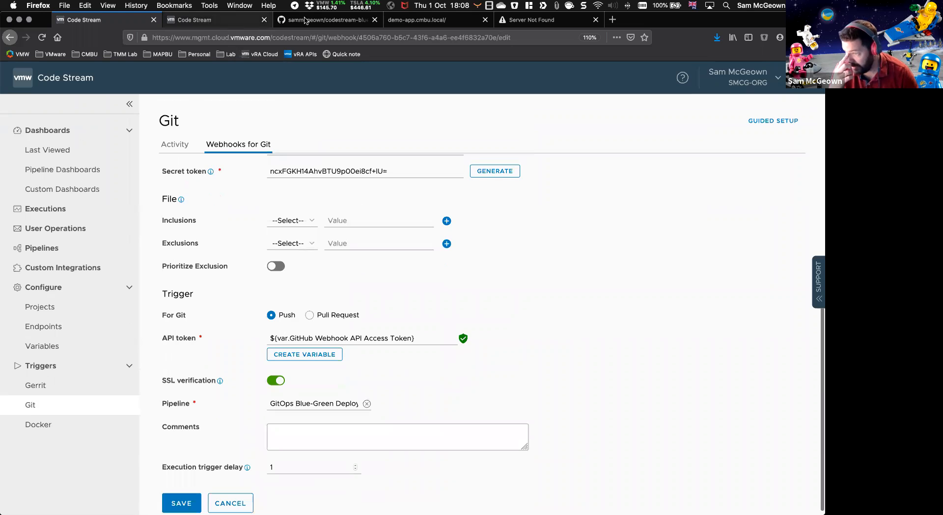
Step: Open the Code Stream webhook for editing in the GitHub settings of the codestream-bluegreen-deployment repository
click(322, 20)
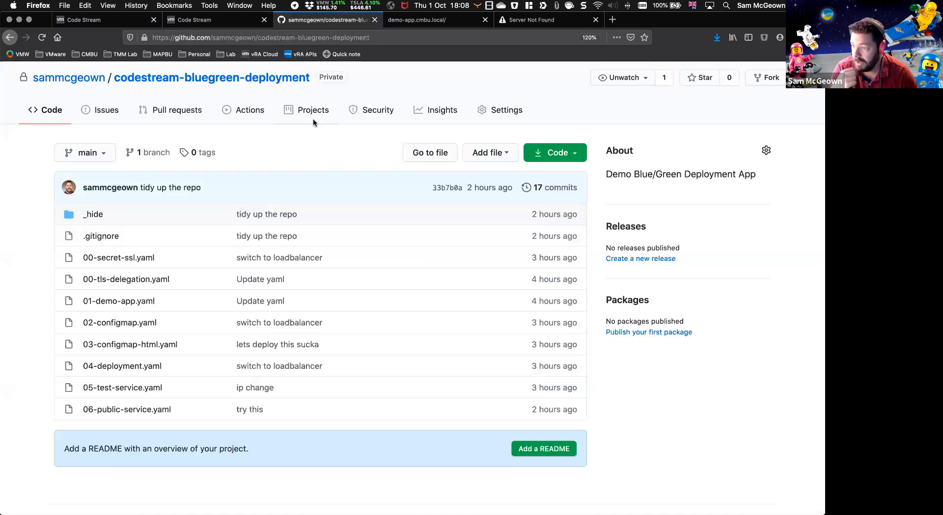
click(494, 112)
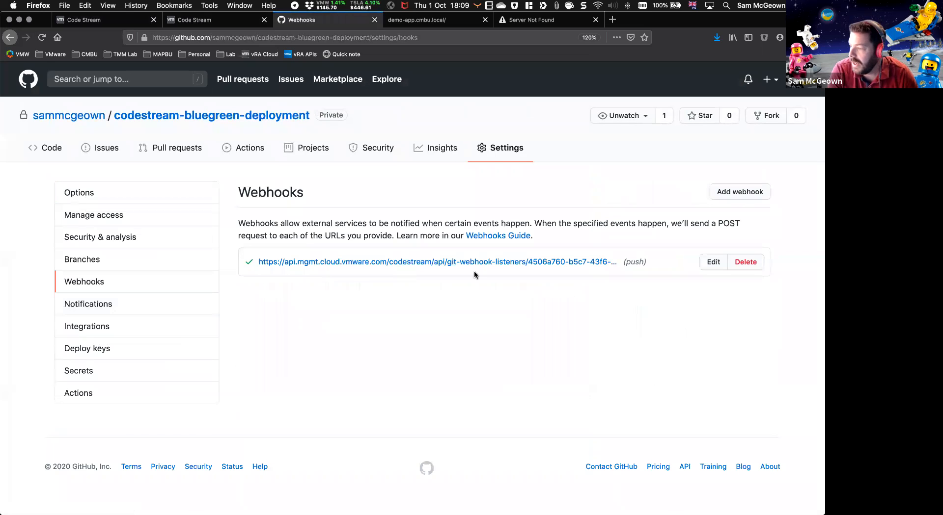
click(730, 263)
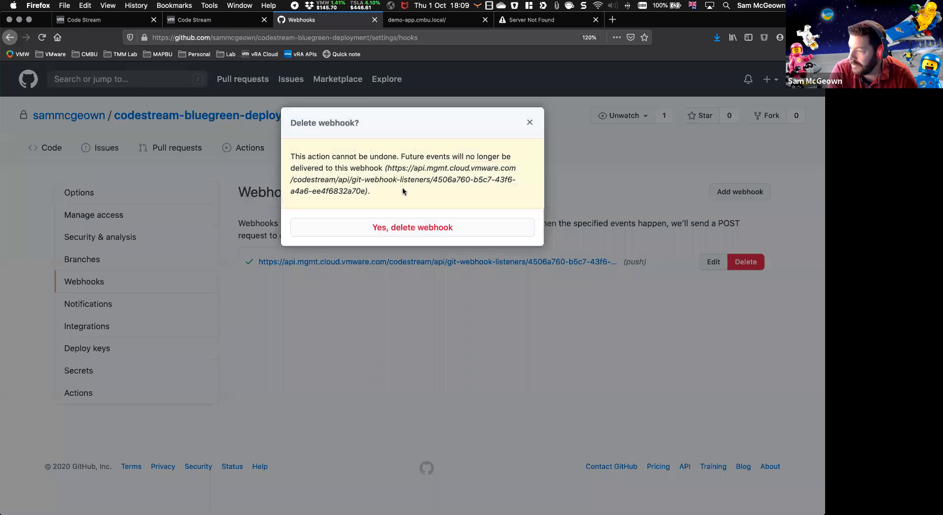
click(530, 123)
click(714, 264)
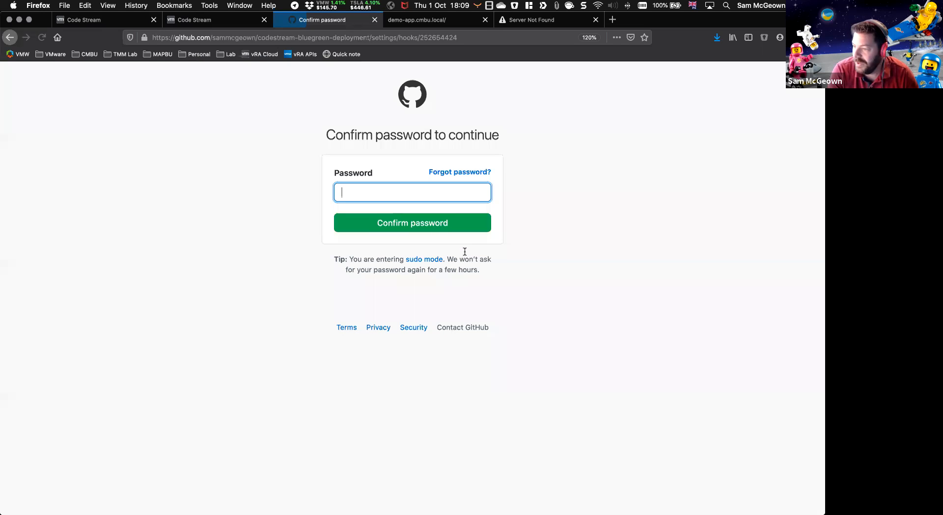
Step: Fill in the GitHub account password from the password manager and confirm it
click(764, 38)
click(758, 90)
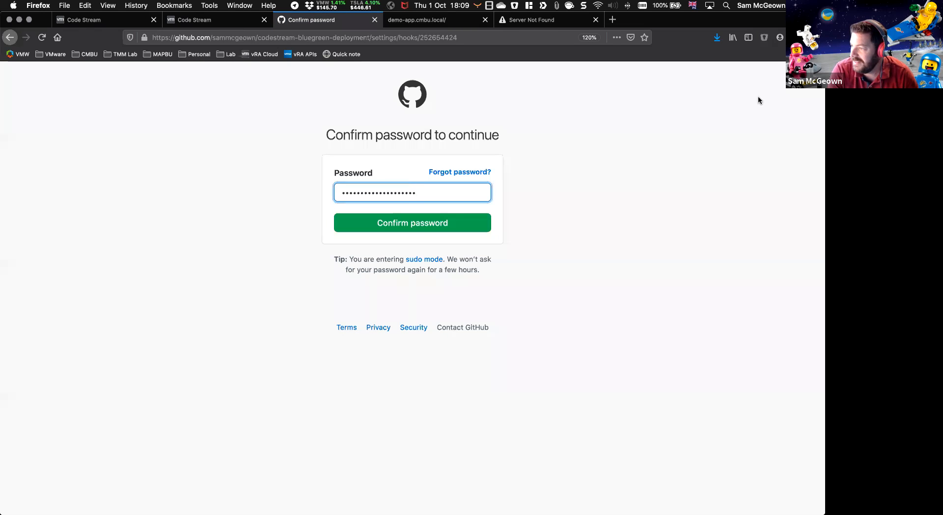
key(Return)
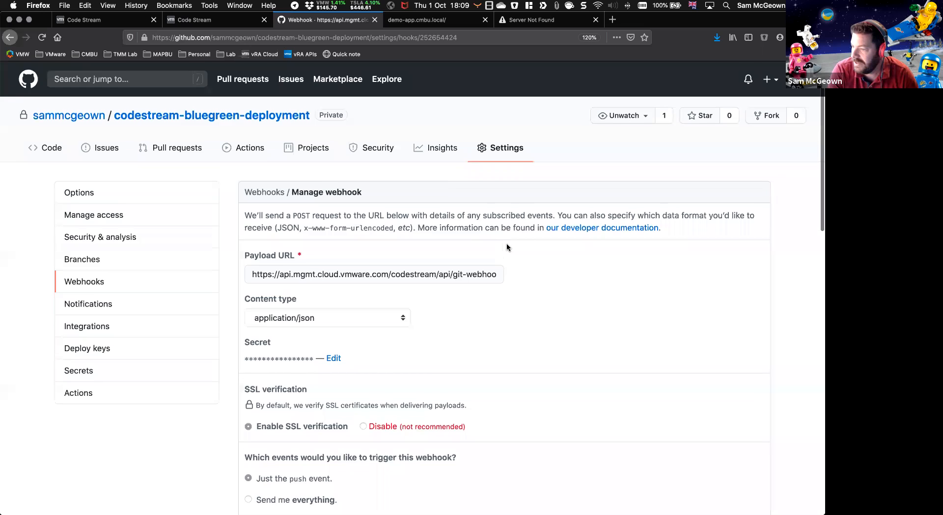
Step: Examine the GitHub webhook's push event trigger, SSL verification and recent deliveries
scroll(507, 246, down, 8)
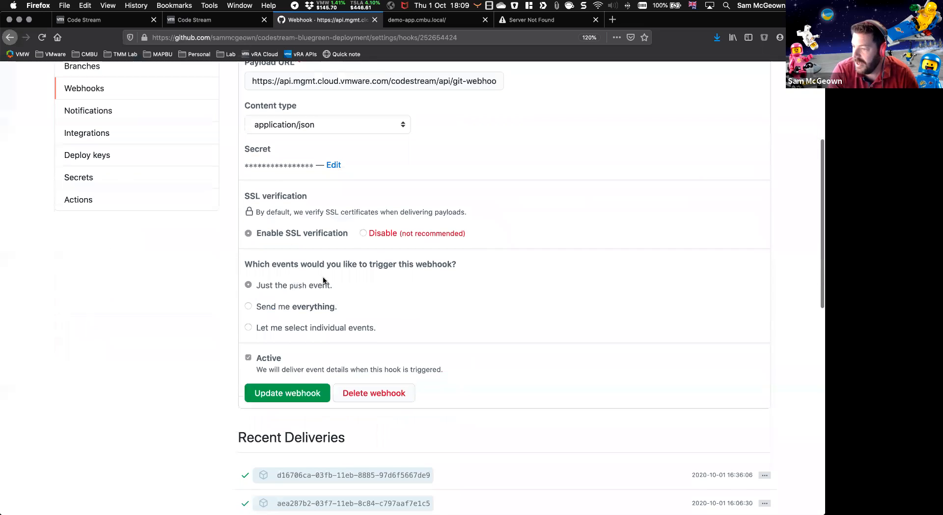
drag(327, 286, 166, 307)
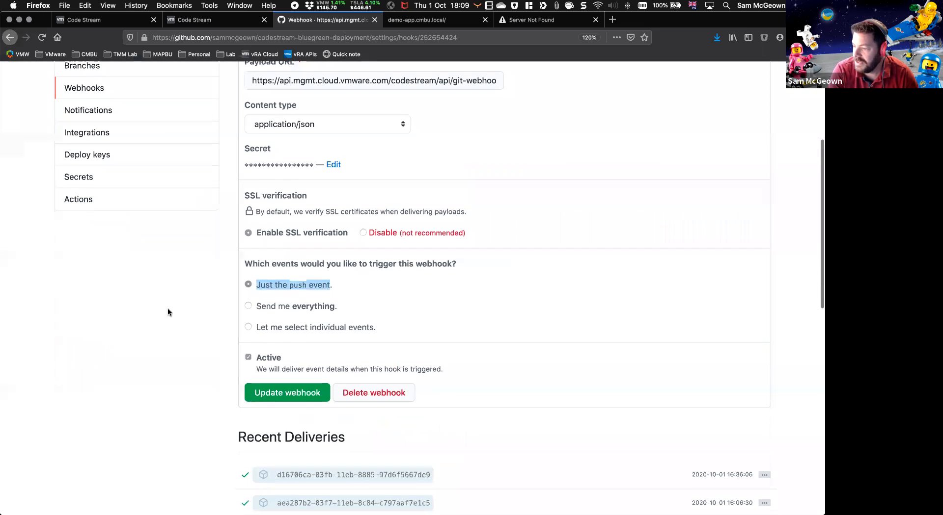
scroll(346, 278, down, 6)
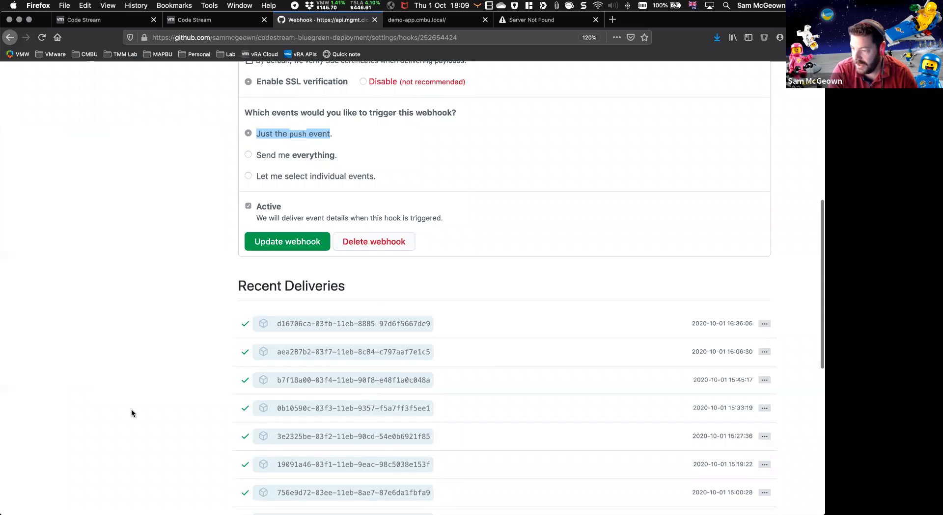
scroll(216, 394, up, 10)
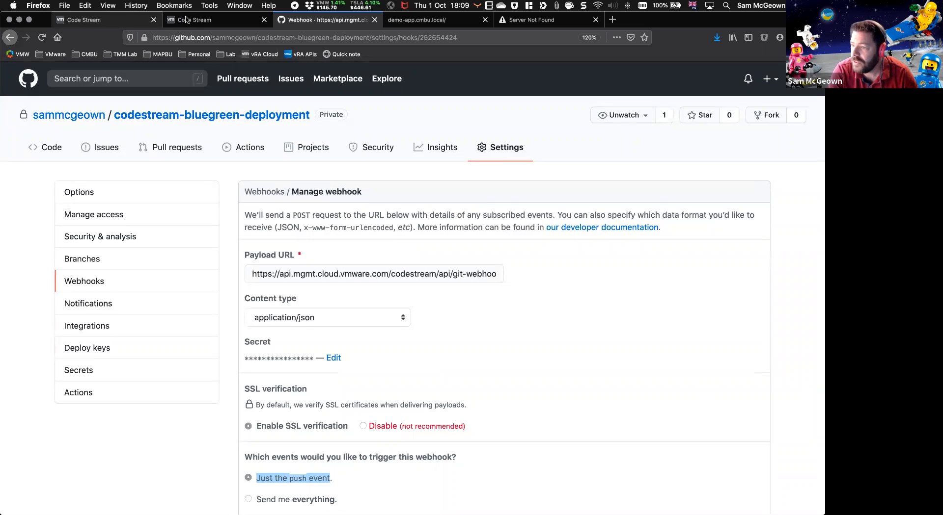
Step: Return to the Code Stream Git webhook, review its trigger, API token and pipeline settings, and close it without saving
click(81, 20)
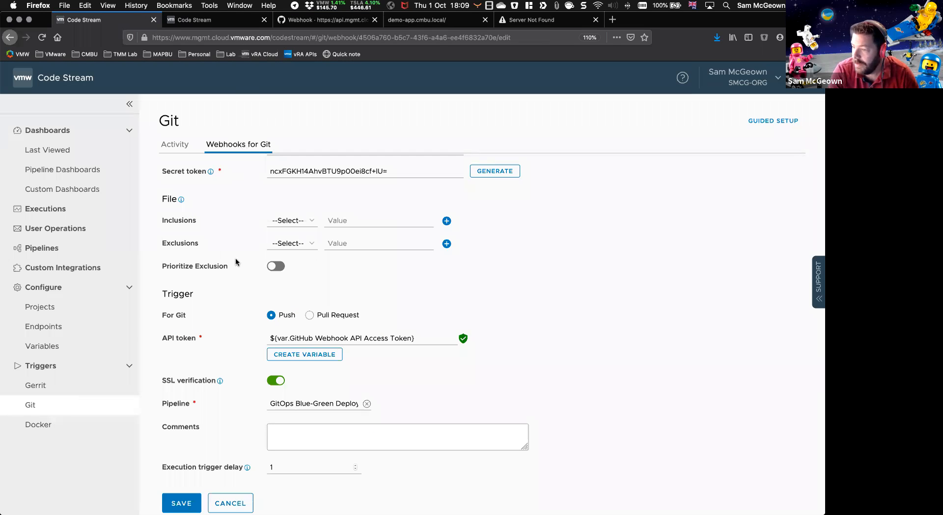
scroll(235, 294, up, 2)
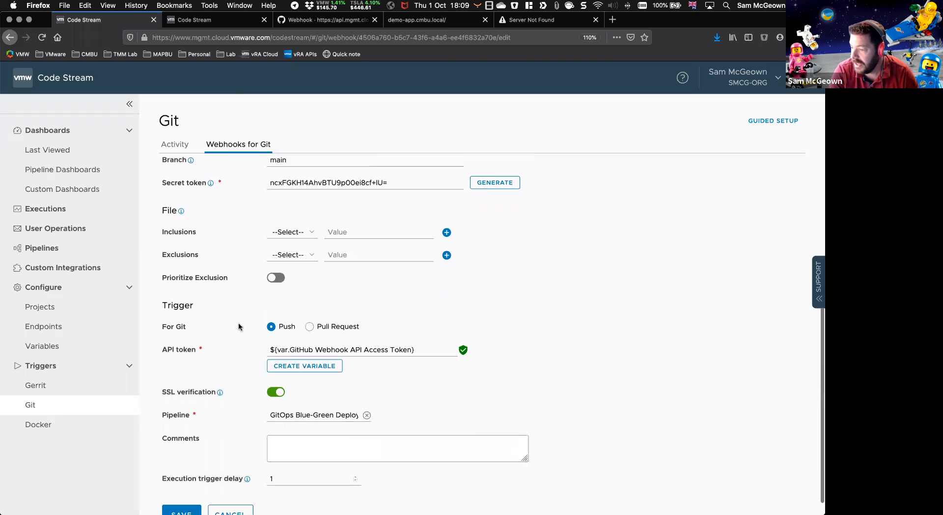
scroll(237, 329, down, 1)
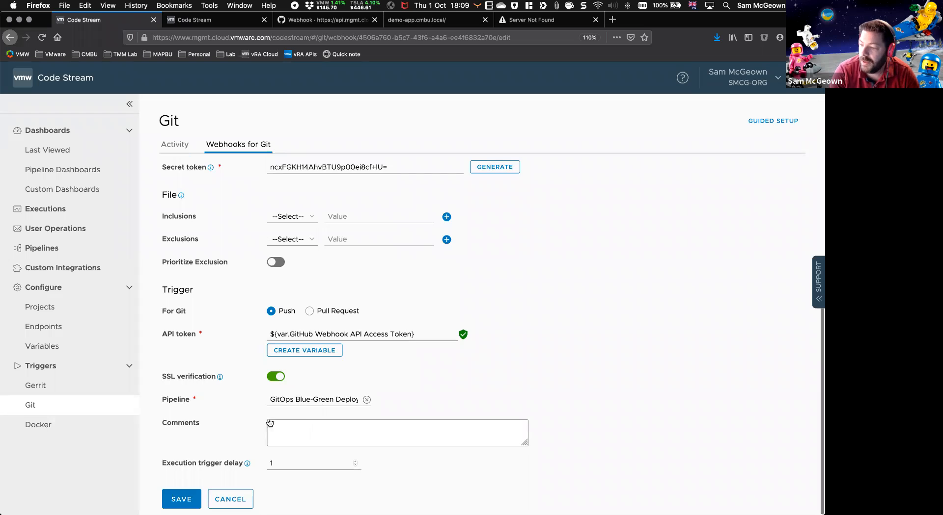
scroll(208, 441, up, 5)
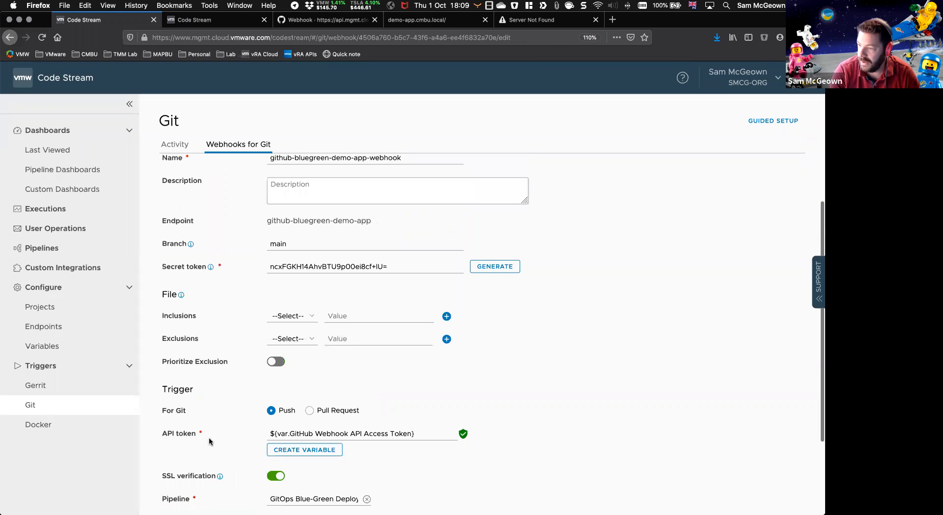
scroll(216, 466, down, 4)
scroll(223, 476, down, 1)
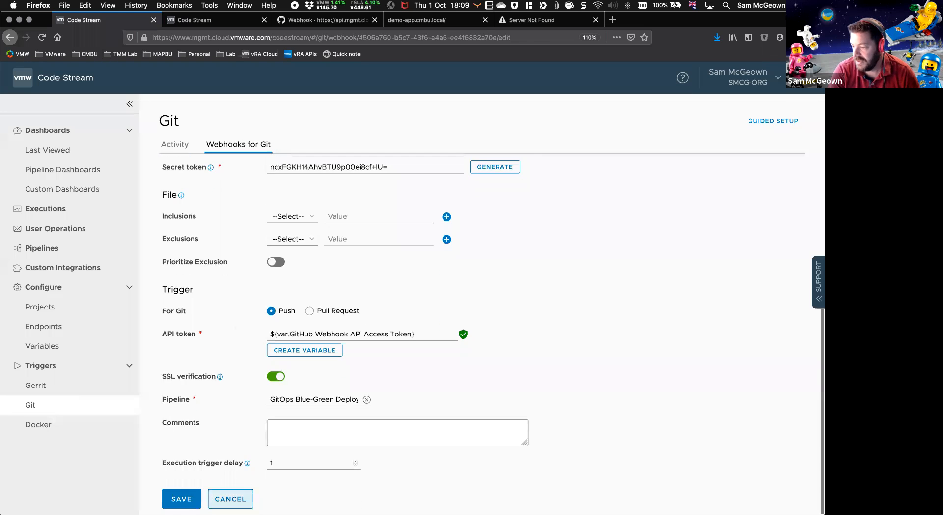
click(228, 499)
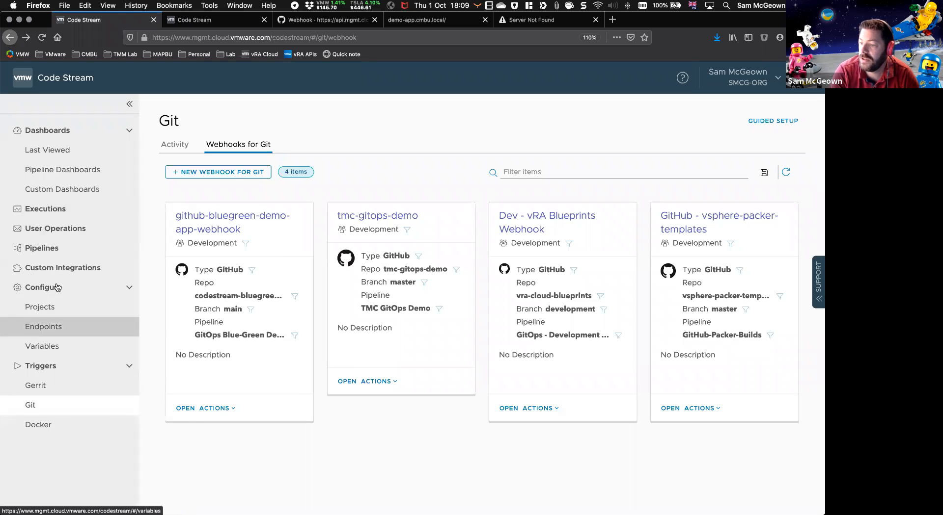
Step: Open the GitOps Blue-Green Deployment pipeline from the list of pipelines to view its model
click(53, 250)
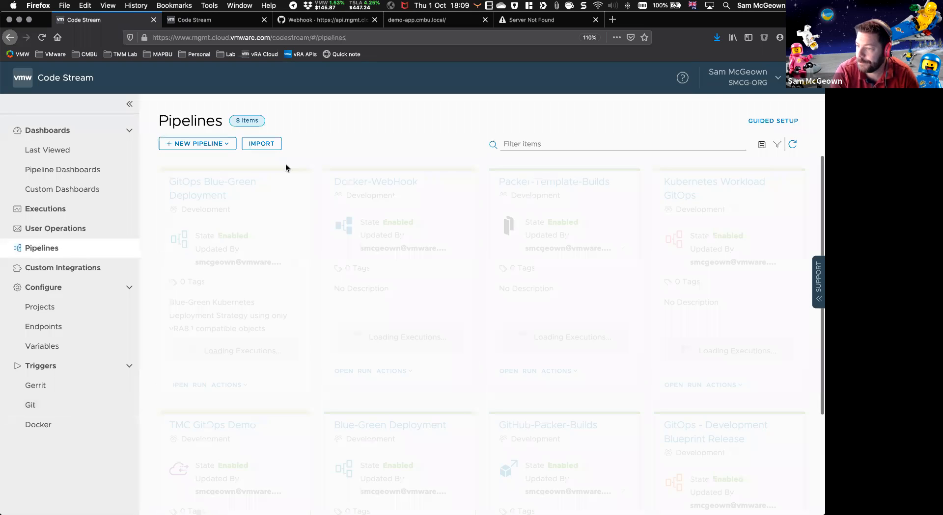
click(193, 194)
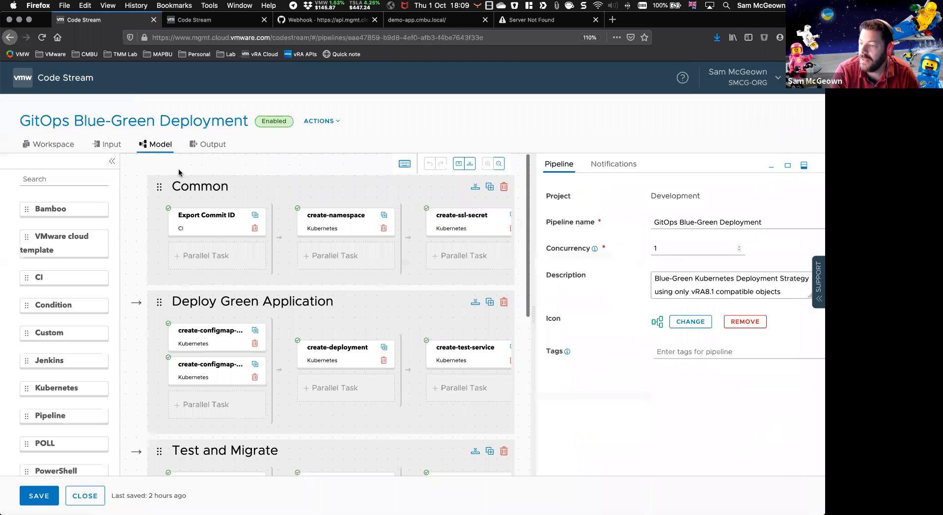
scroll(154, 231, right, 2)
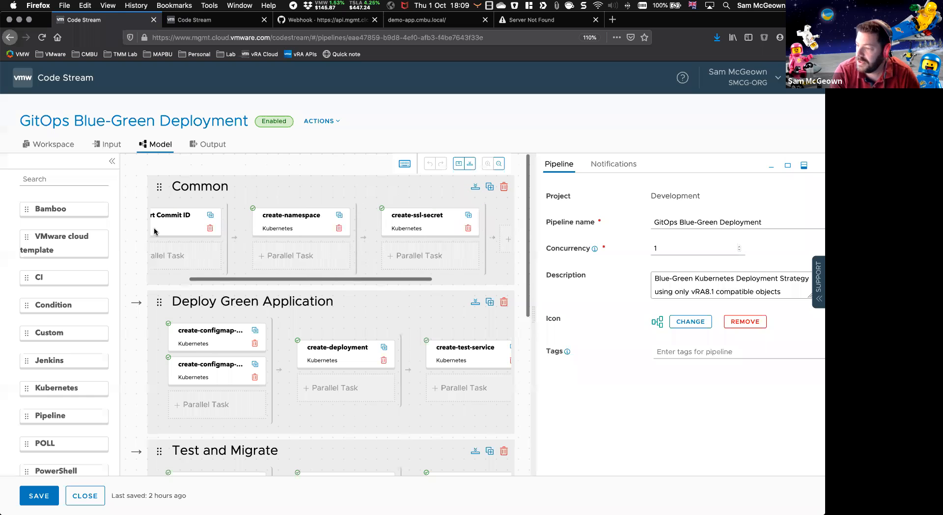
Step: Examine the Export Commit ID task's CI steps in the Common stage, highlighting the repository and BLUECOMMITID export commands
click(190, 217)
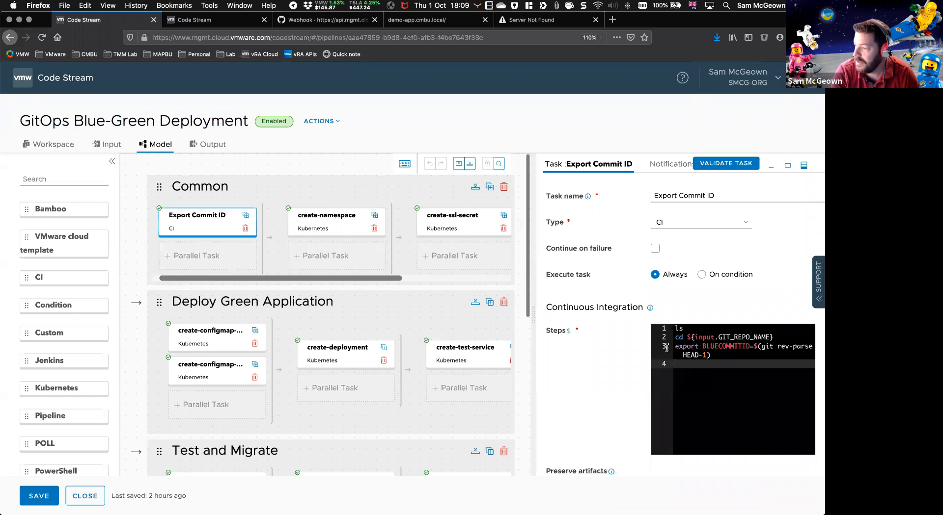
scroll(700, 348, right, 4)
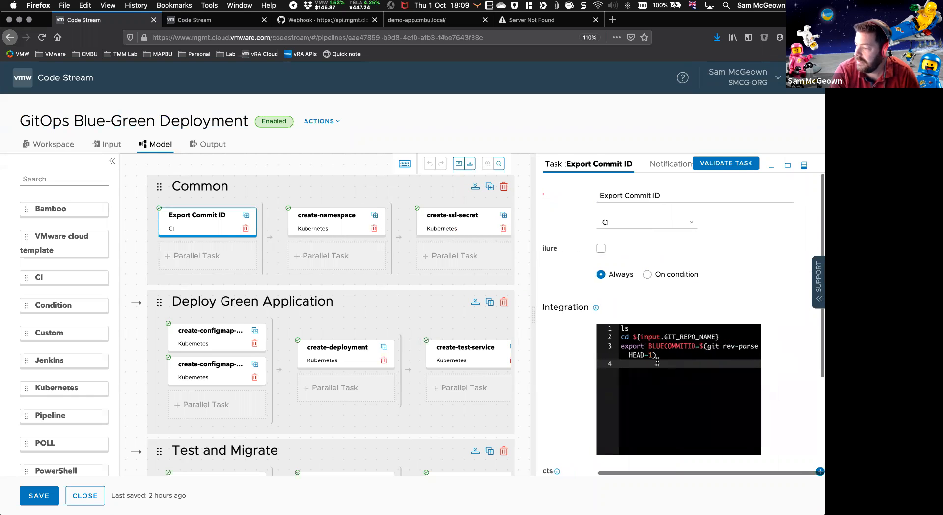
drag(687, 354, 617, 338)
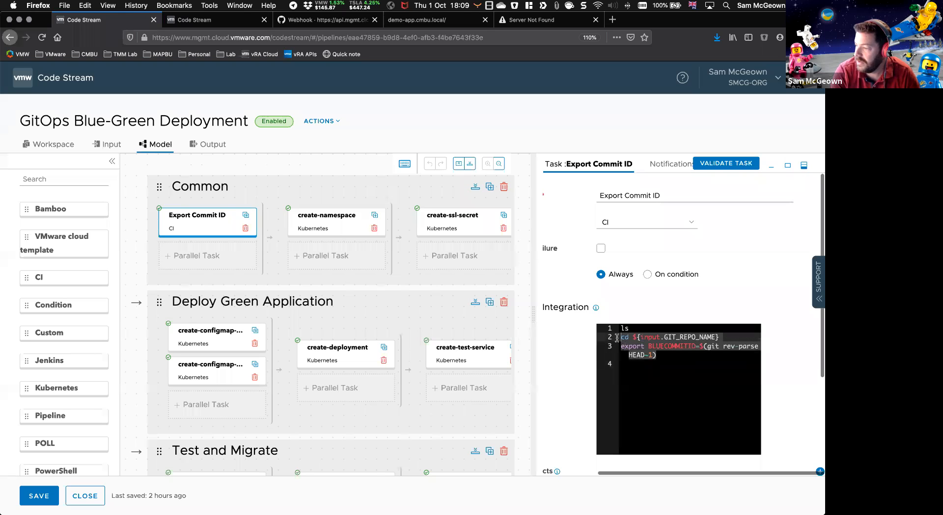
click(704, 354)
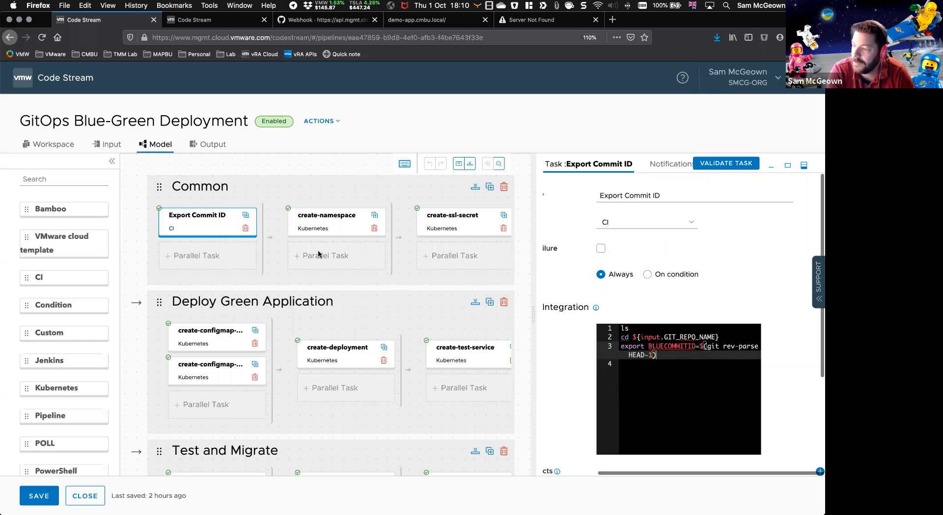
Step: Examine the create-namespace task's Kubernetes cluster, action, conflict handling, source type, Git endpoint and YAML file path
click(316, 223)
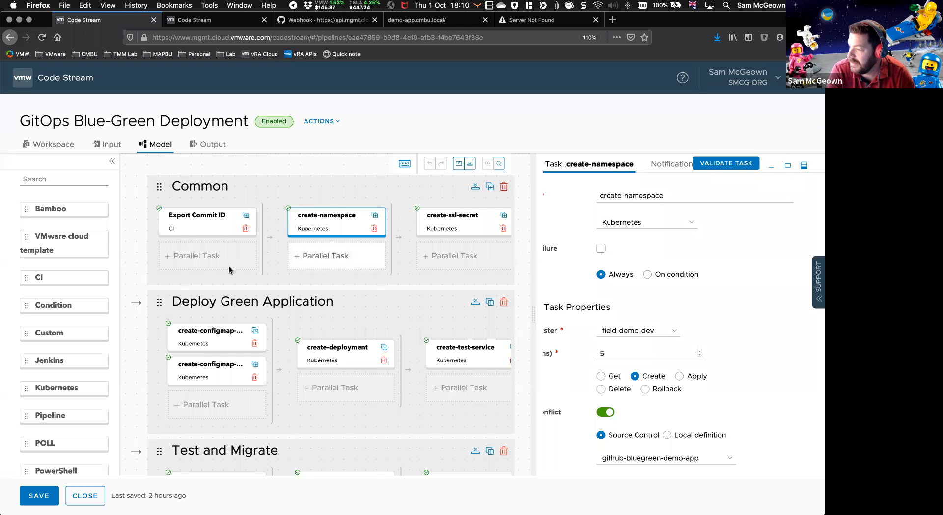
scroll(636, 300, down, 3)
scroll(633, 298, left, 2)
scroll(638, 314, down, 1)
scroll(638, 315, right, 1)
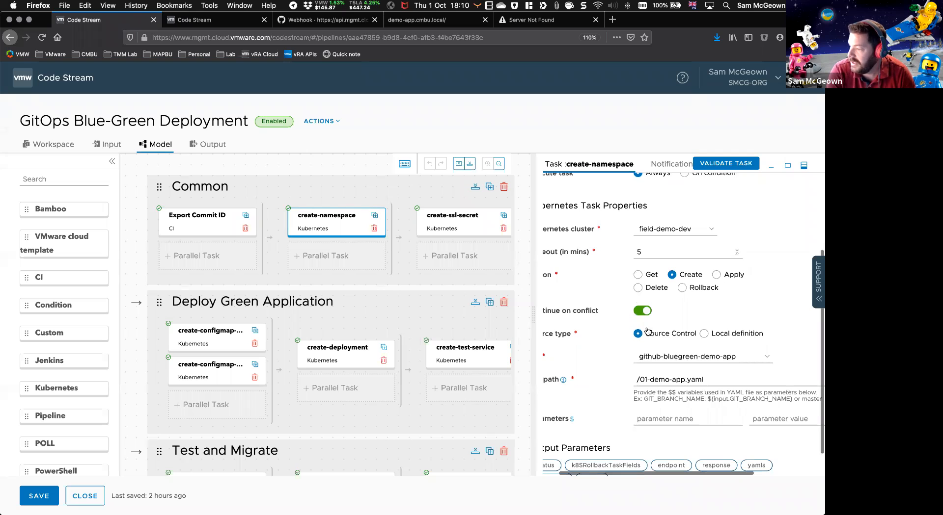
scroll(648, 330, up, 4)
scroll(648, 329, left, 1)
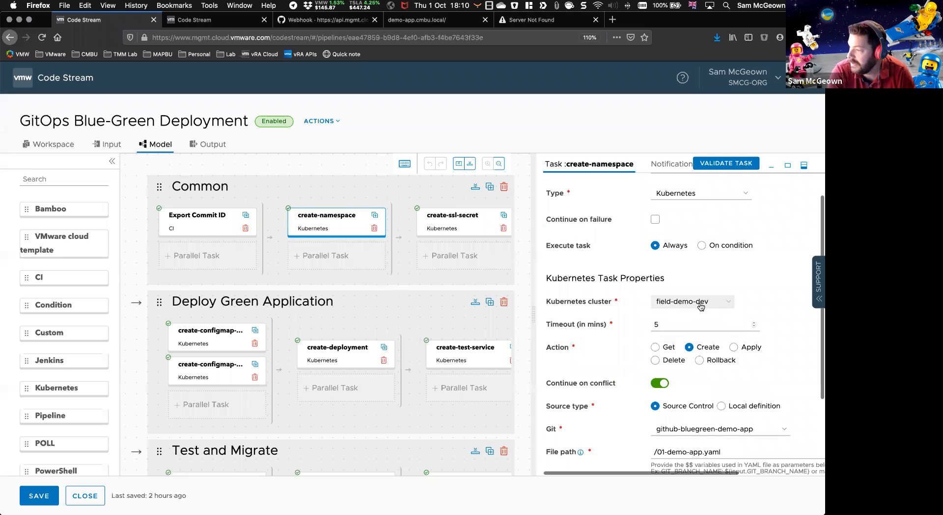
scroll(698, 322, down, 1)
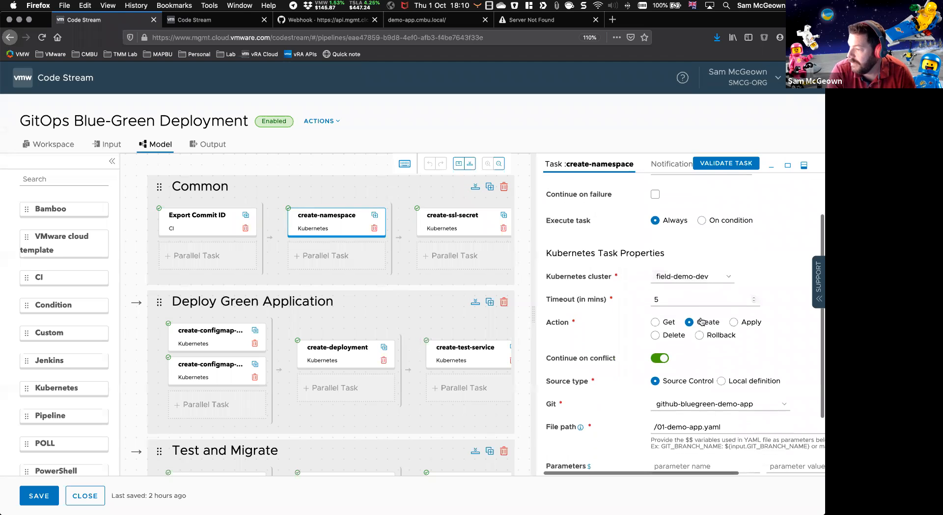
scroll(586, 326, down, 2)
scroll(585, 325, down, 1)
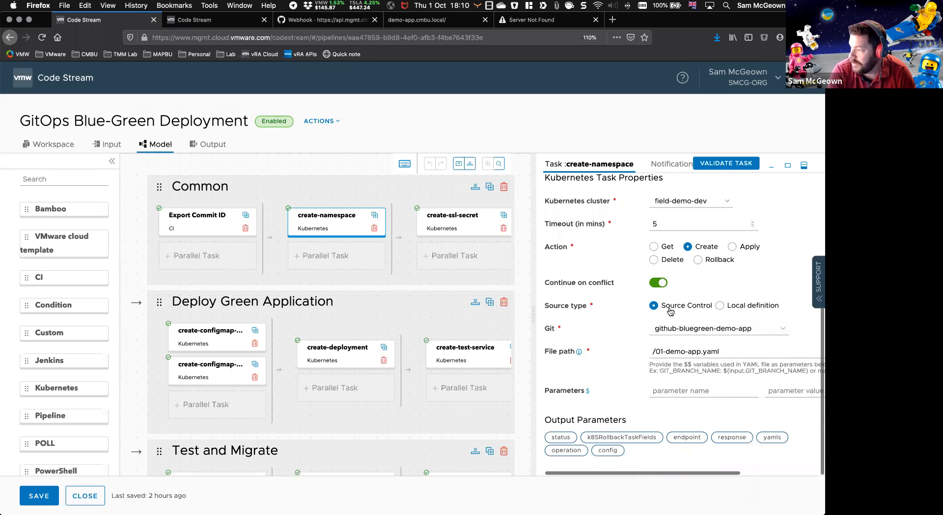
drag(740, 353, 649, 347)
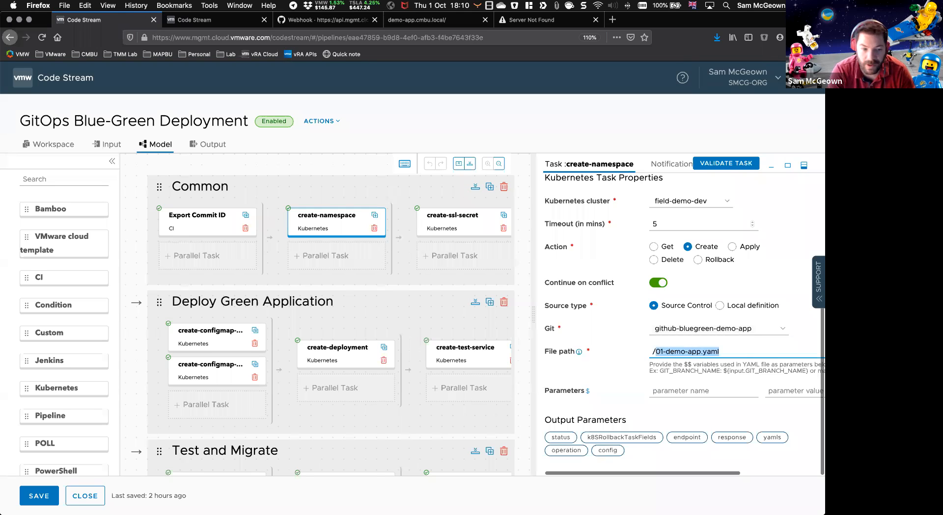
Step: Switch to Visual Studio Code and view the namespace definition in 01-demo-app.yaml
key(super+Tab)
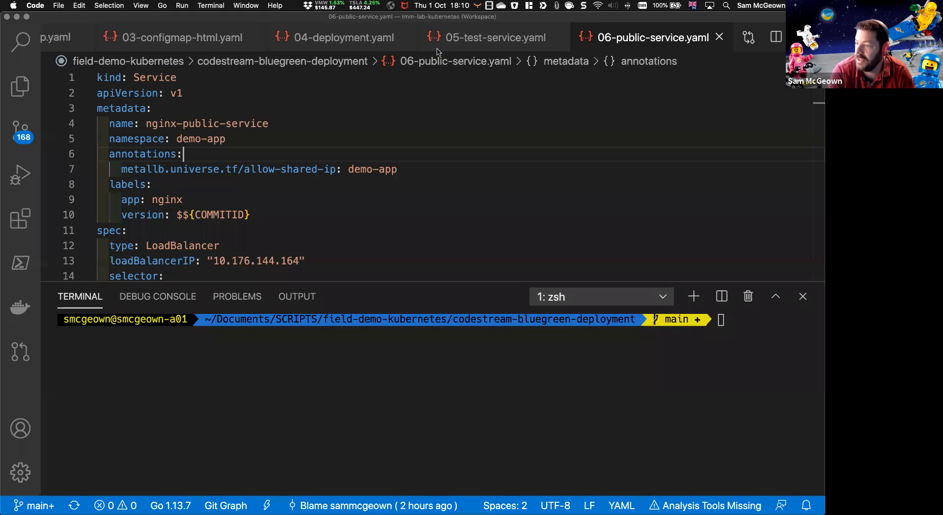
scroll(127, 32, left, 3)
click(128, 32)
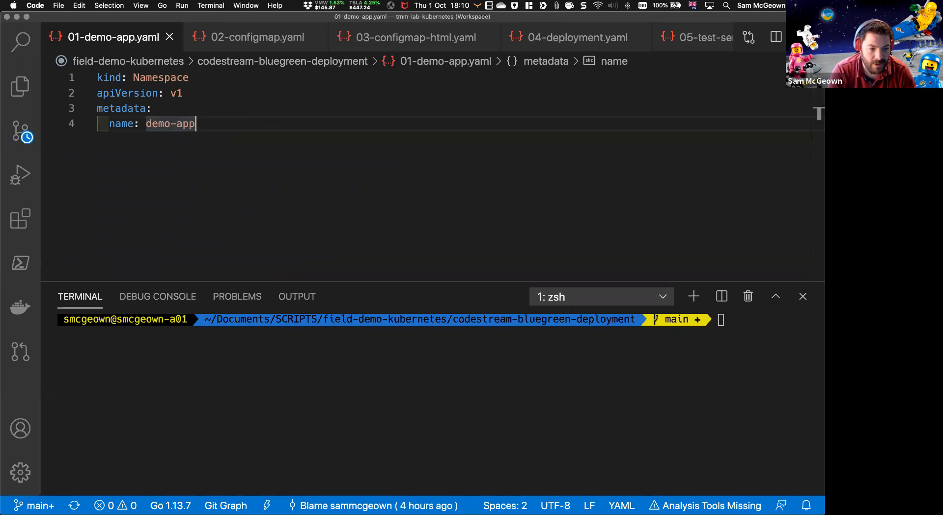
Step: Switch back to Code Stream in Firefox and examine the create-ssl-secret task's Kubernetes properties in the Common stage
key(super+Tab)
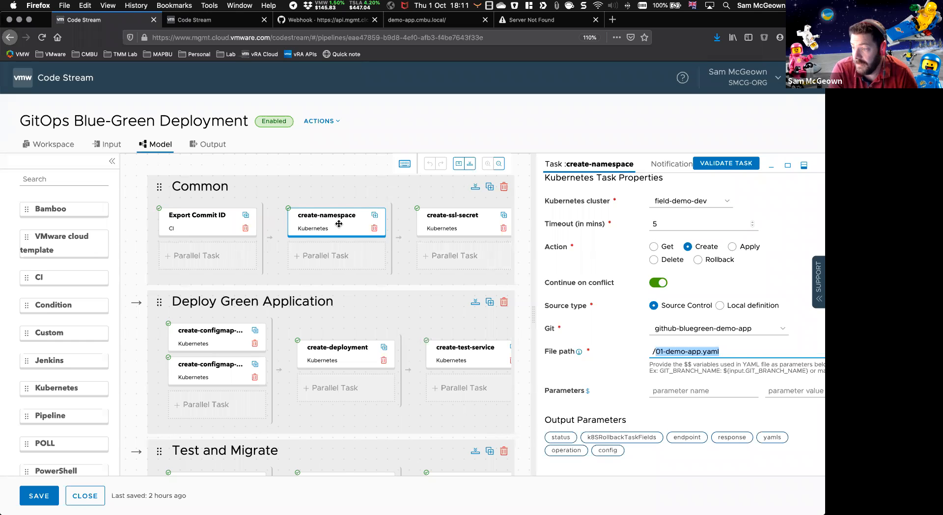
scroll(338, 224, right, 3)
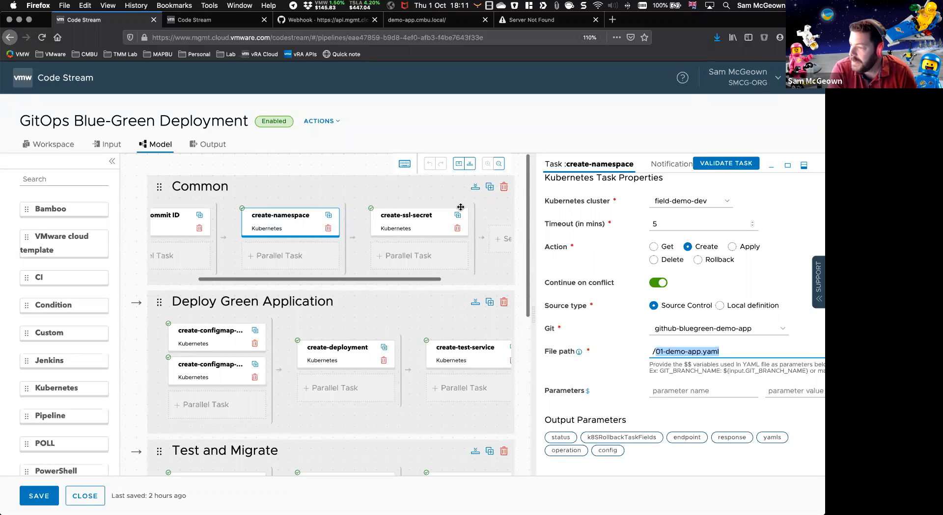
click(404, 221)
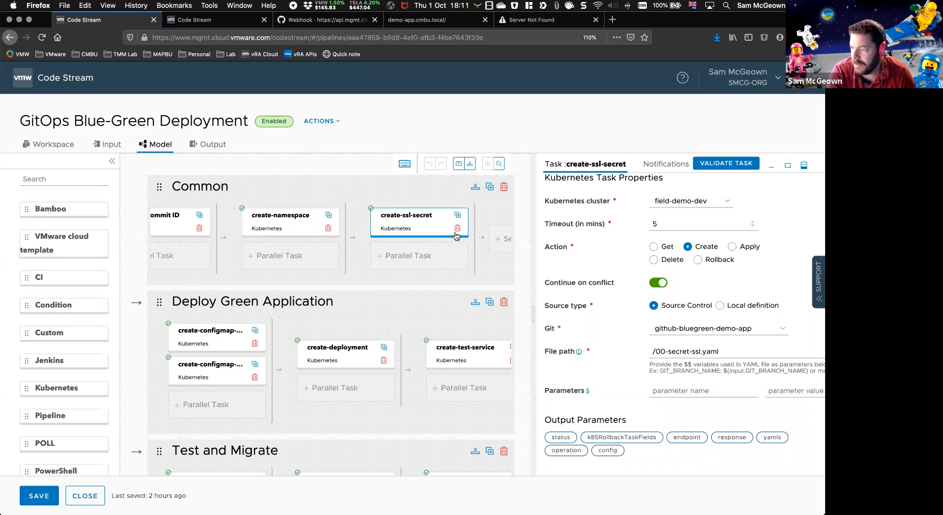
scroll(433, 255, left, 1)
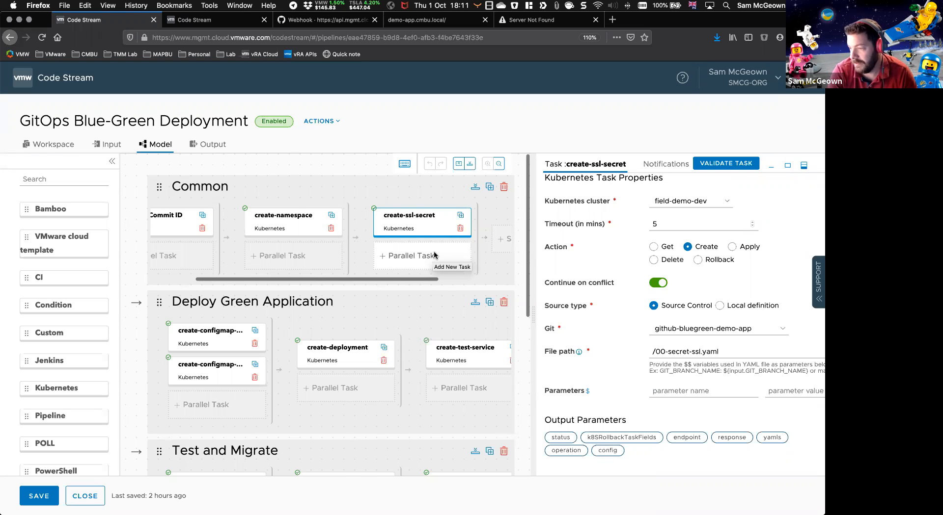
scroll(434, 255, left, 5)
scroll(434, 256, right, 5)
scroll(403, 258, left, 5)
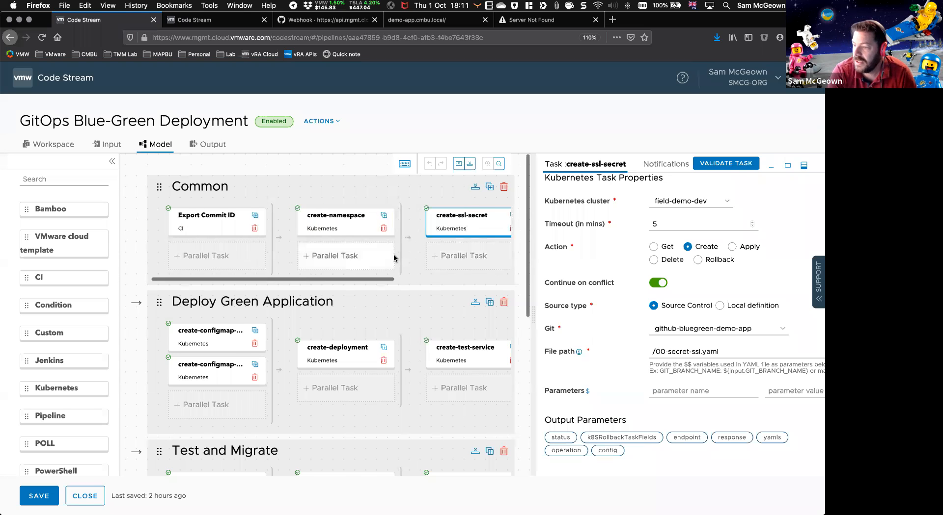
Step: Examine the create-configmap-nginx task in the Deploy Green Application stage, including its file path and COMMITID parameter
scroll(393, 256, down, 3)
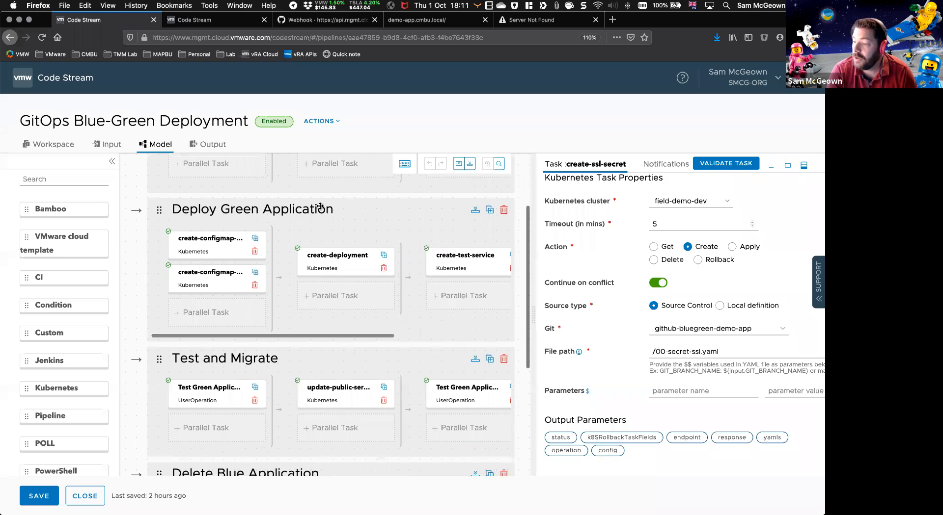
click(195, 247)
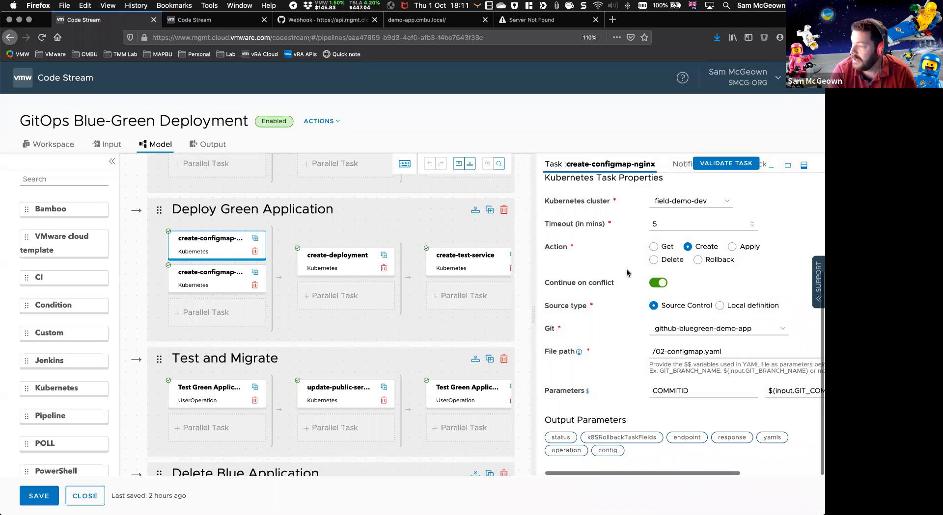
scroll(620, 215, up, 1)
scroll(605, 305, down, 1)
drag(725, 353, 640, 351)
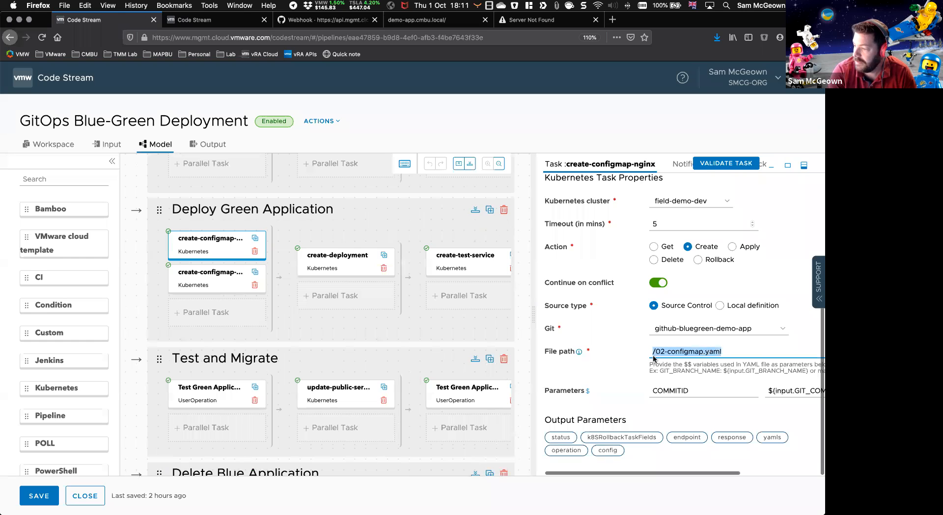
scroll(629, 392, right, 3)
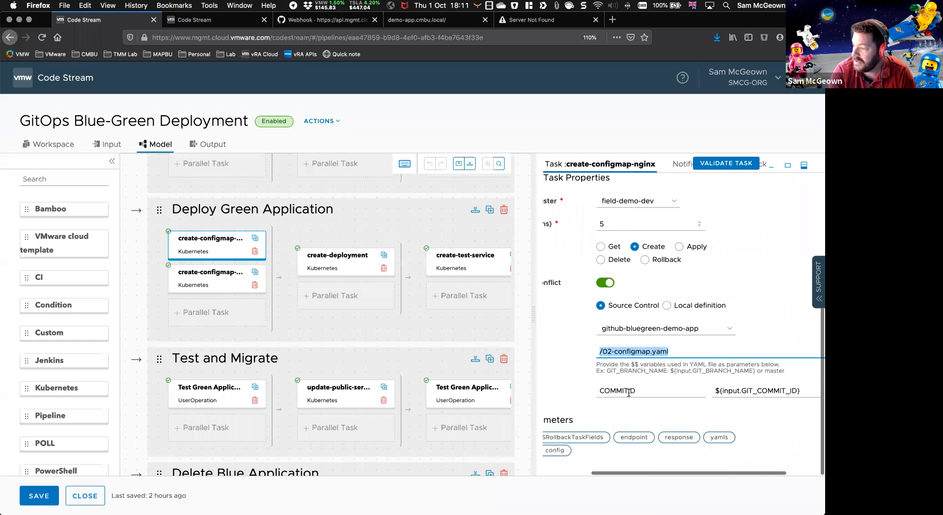
scroll(583, 396, left, 3)
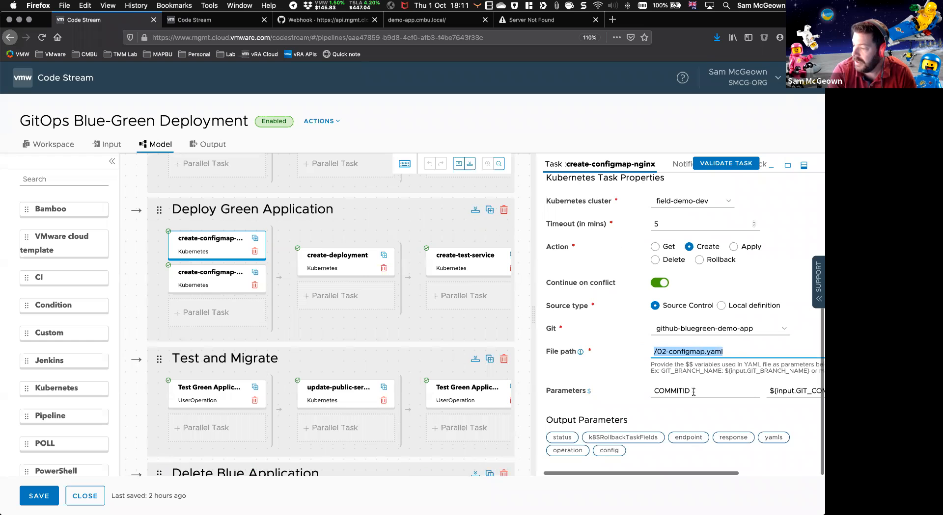
scroll(738, 394, right, 3)
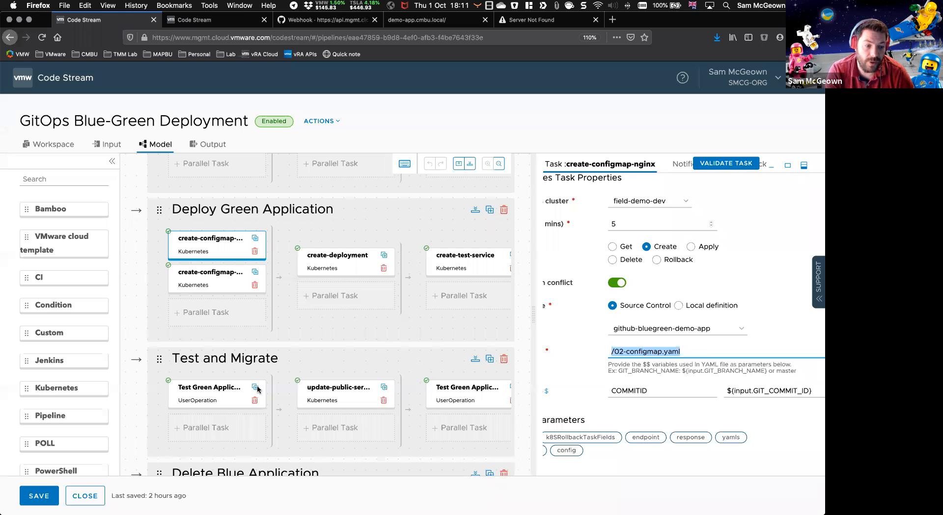
Step: Switch to Visual Studio Code and examine 02-configmap.yaml, highlighting the COMMITID variable in the name and reading through the nginx server configuration
key(super+Tab)
click(270, 36)
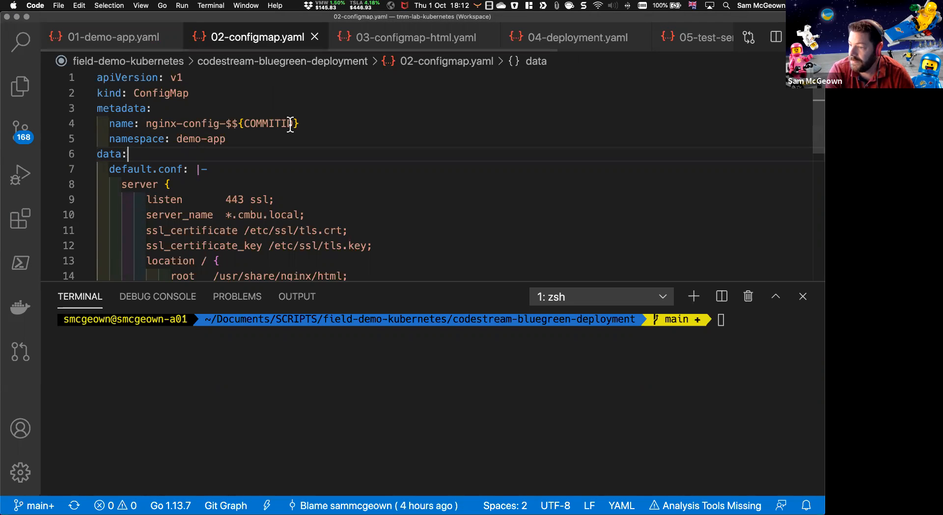
drag(299, 123, 226, 122)
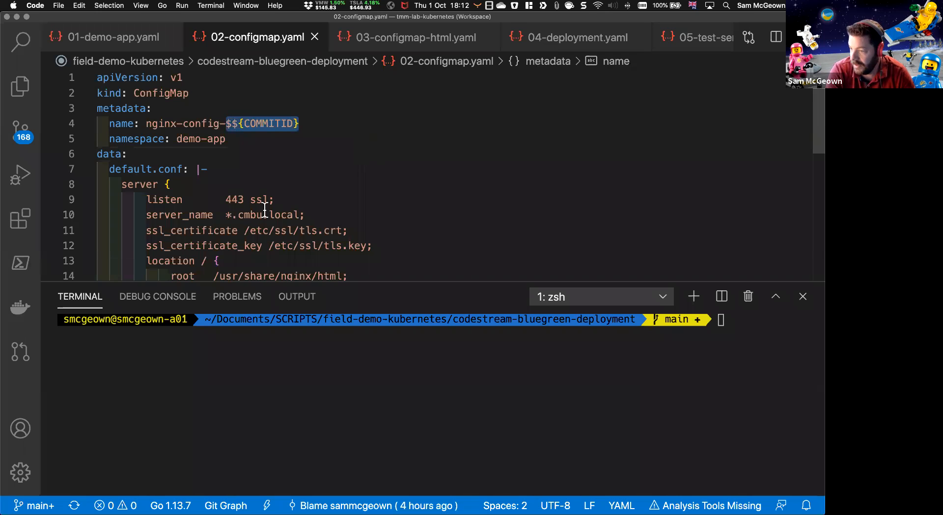
scroll(268, 196, down, 2)
scroll(266, 182, down, 3)
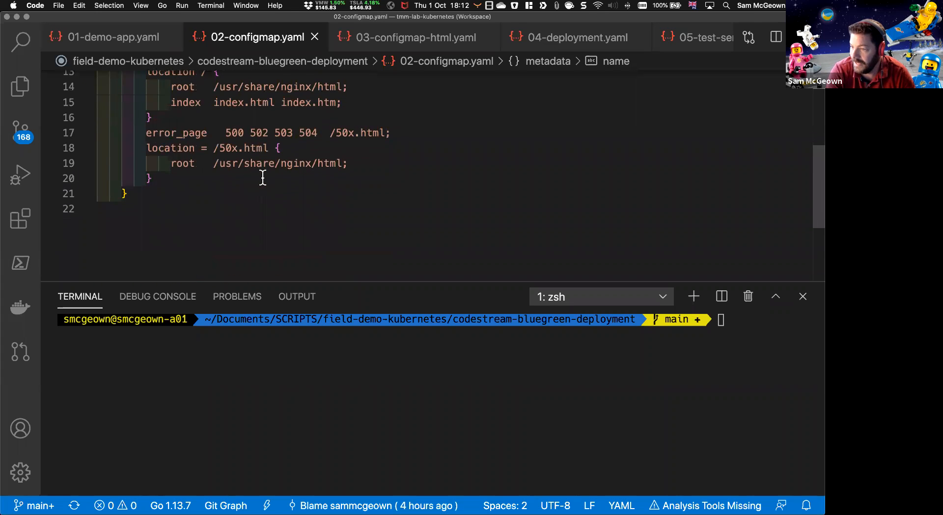
Step: Switch back to Code Stream in Firefox and examine the create-configmap-html, create-deployment and create-test-service tasks in the Deploy Green Application stage
scroll(264, 179, up, 5)
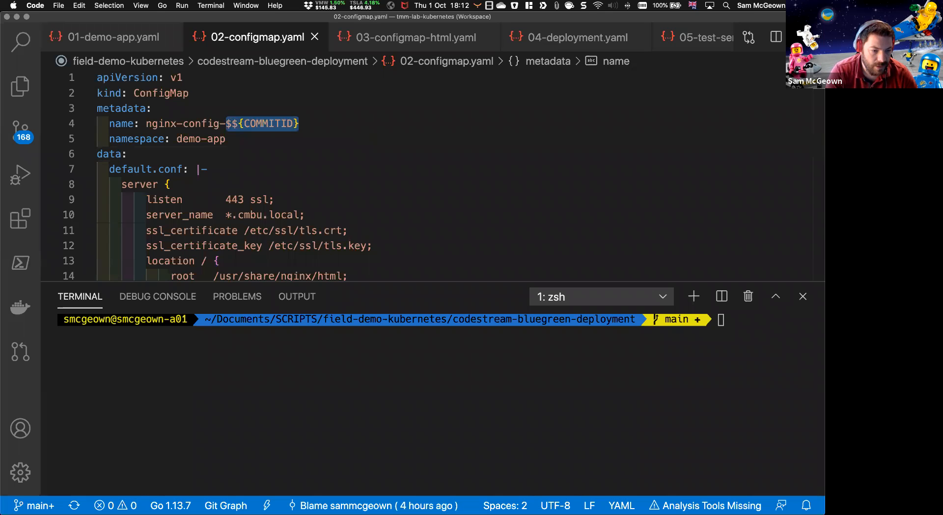
key(super+Tab)
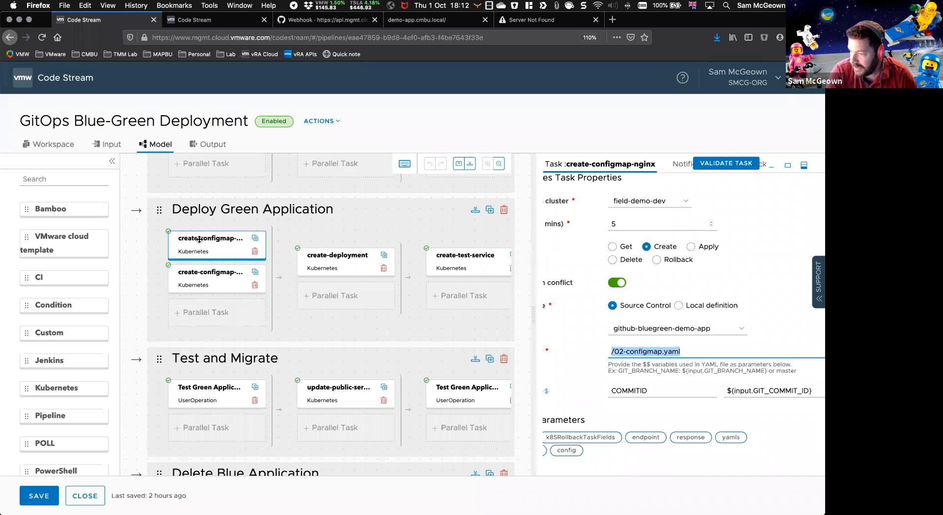
click(202, 275)
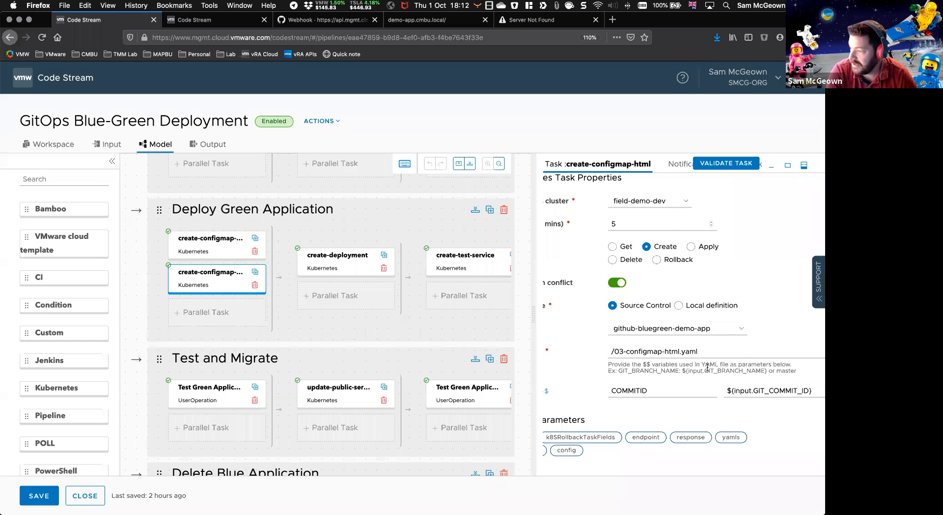
click(340, 257)
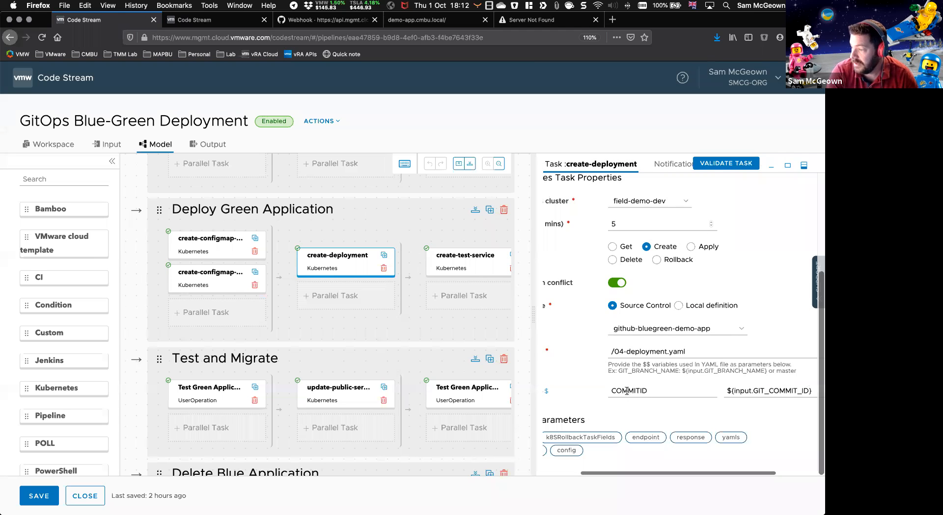
scroll(323, 252, right, 5)
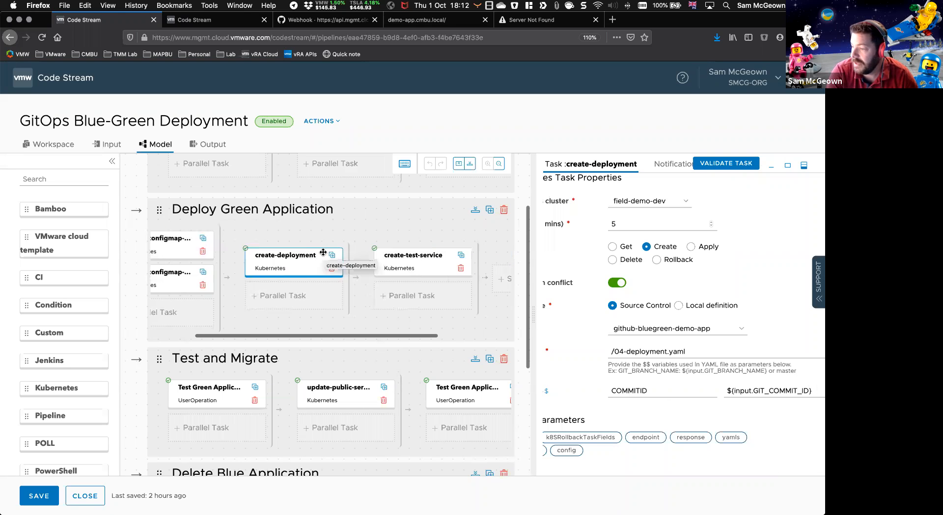
click(324, 255)
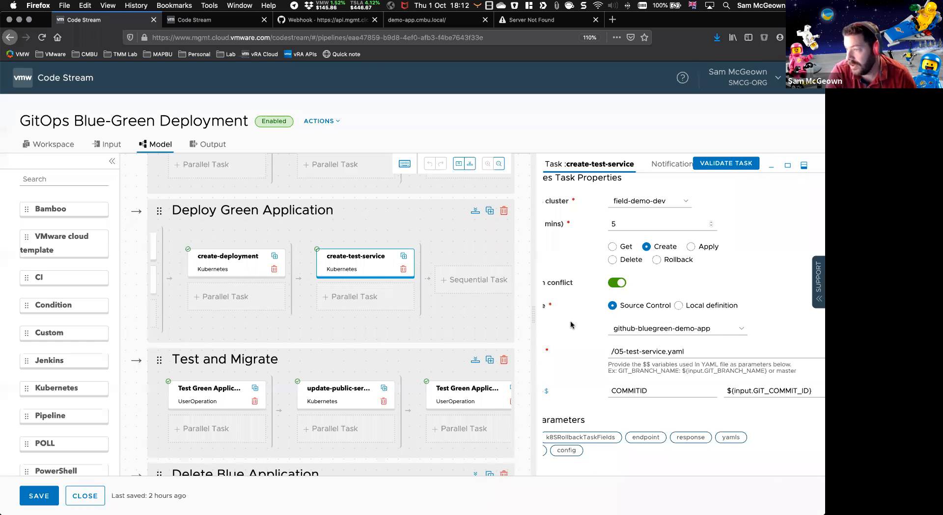
scroll(329, 302, left, 3)
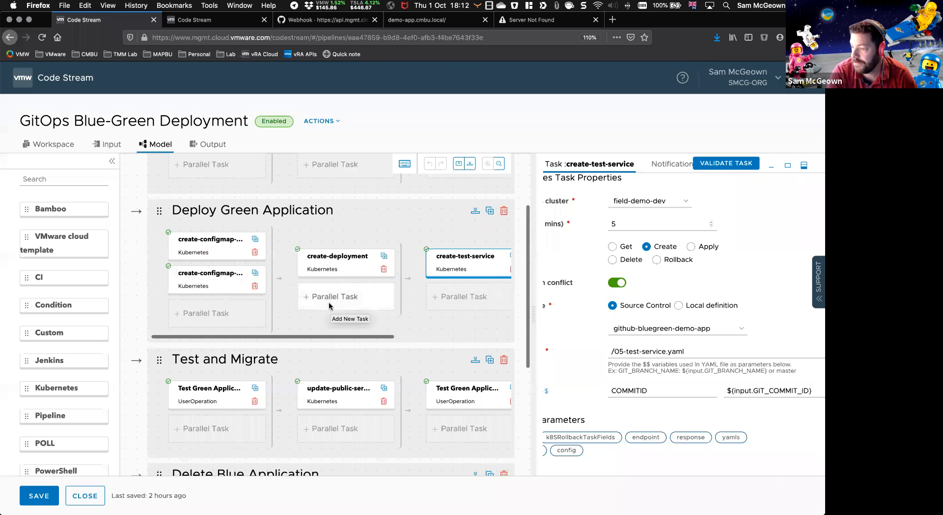
Step: Examine the Test and Migrate stage's tasks: Test Green Application, update-public-service and Test Green Application-1, including their summaries, test URLs and YAML file path
scroll(328, 304, down, 3)
click(206, 344)
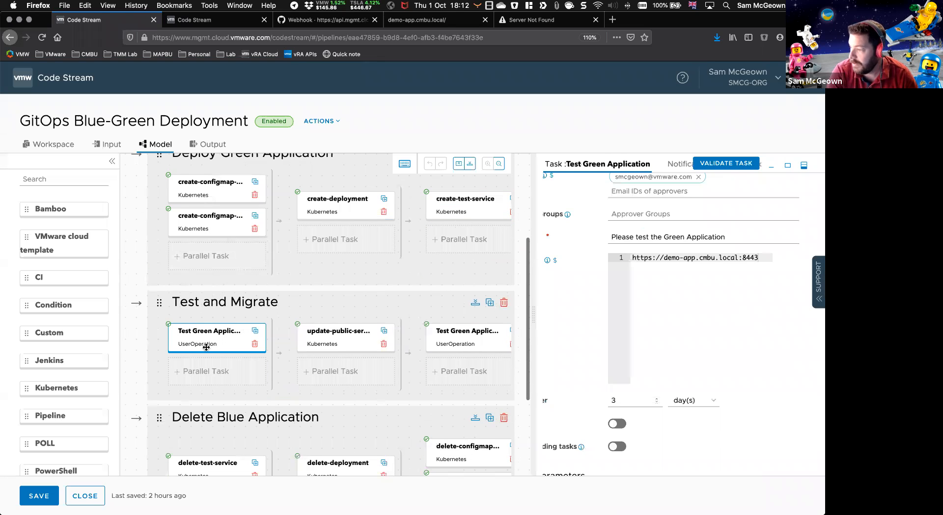
scroll(723, 281, up, 5)
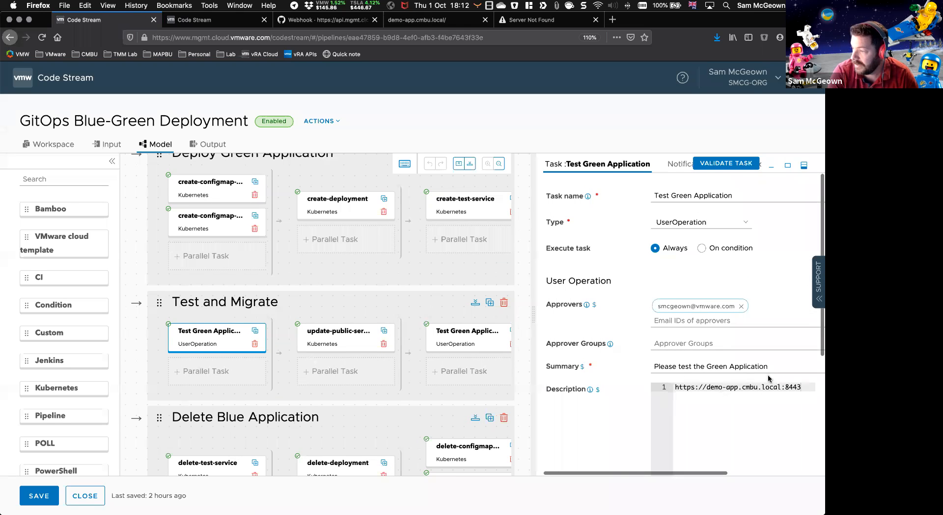
scroll(654, 397, down, 5)
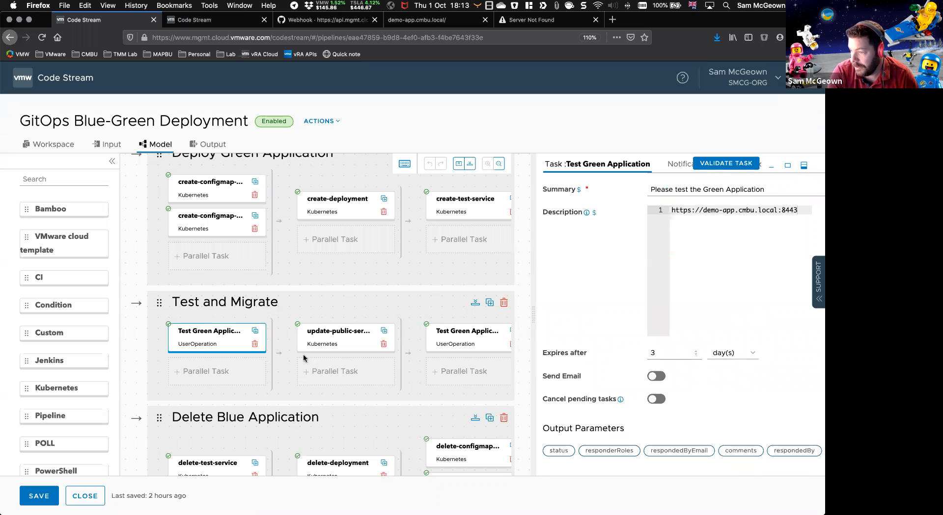
click(336, 335)
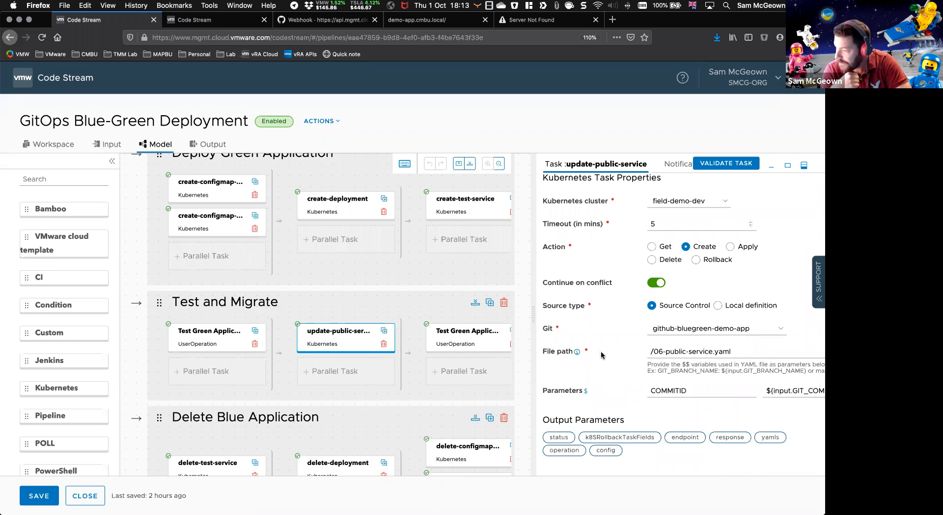
click(467, 338)
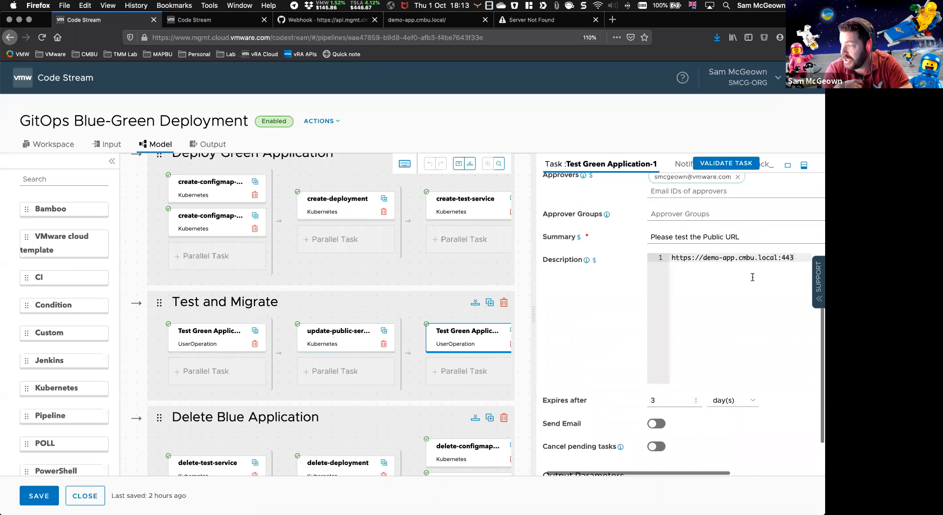
Step: Look over the delete-test-service, delete-deployment and delete-configmap tasks in the Delete Blue Application stage, then return to the Common stage
scroll(410, 320, down, 3)
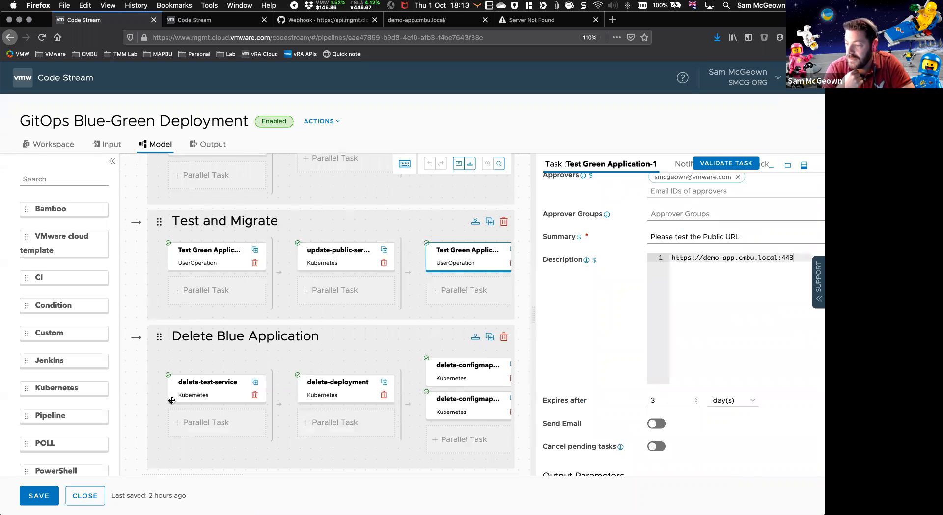
scroll(171, 400, right, 5)
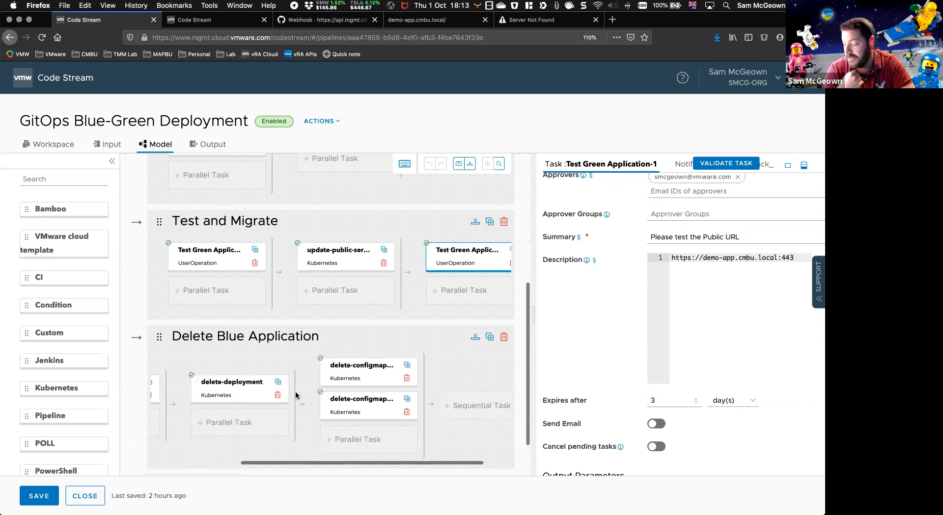
scroll(334, 420, left, 4)
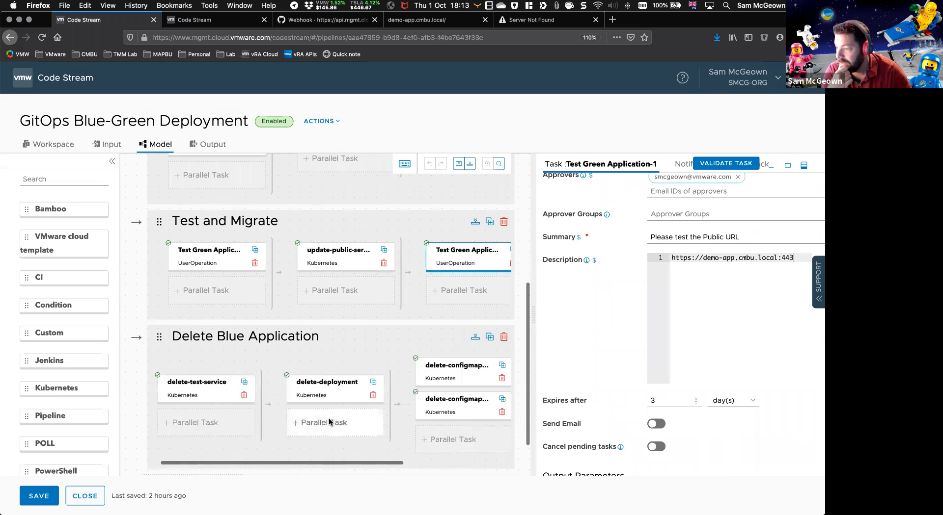
scroll(330, 417, up, 5)
scroll(331, 417, up, 2)
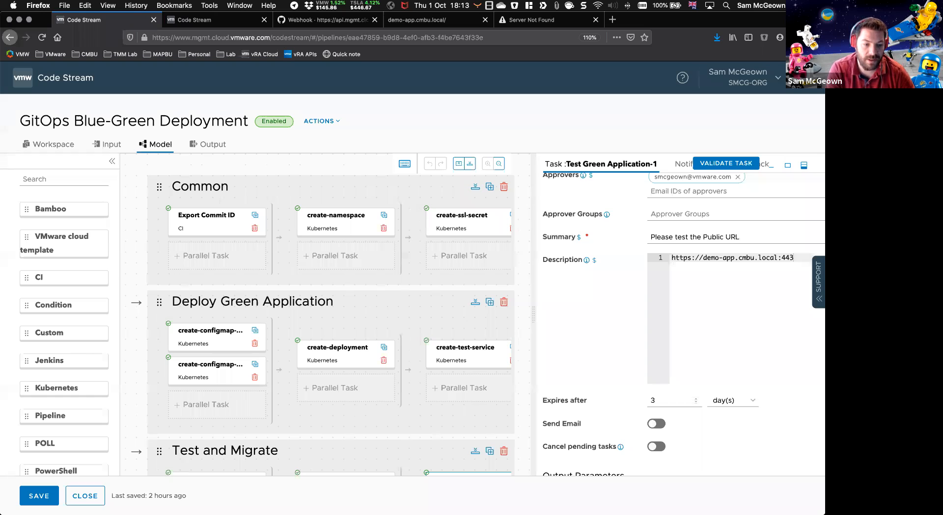
key(super+Tab)
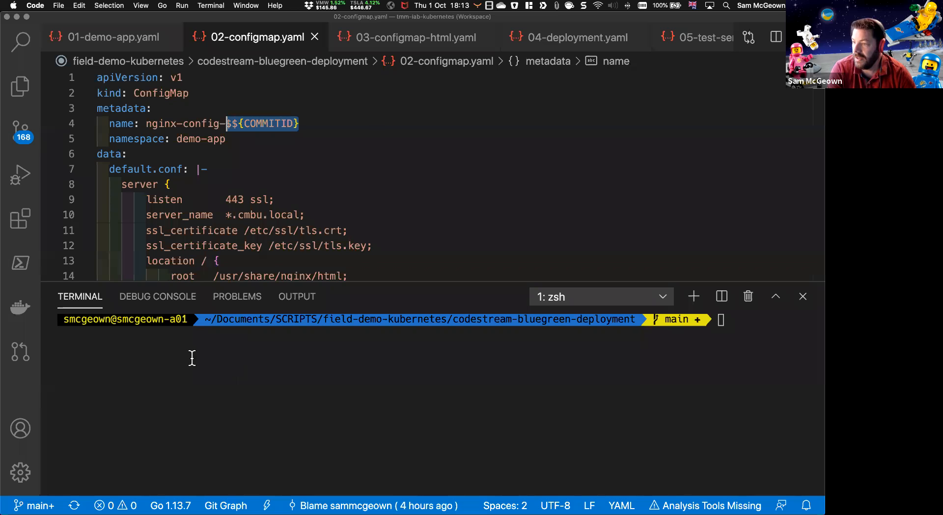
key(super+Tab)
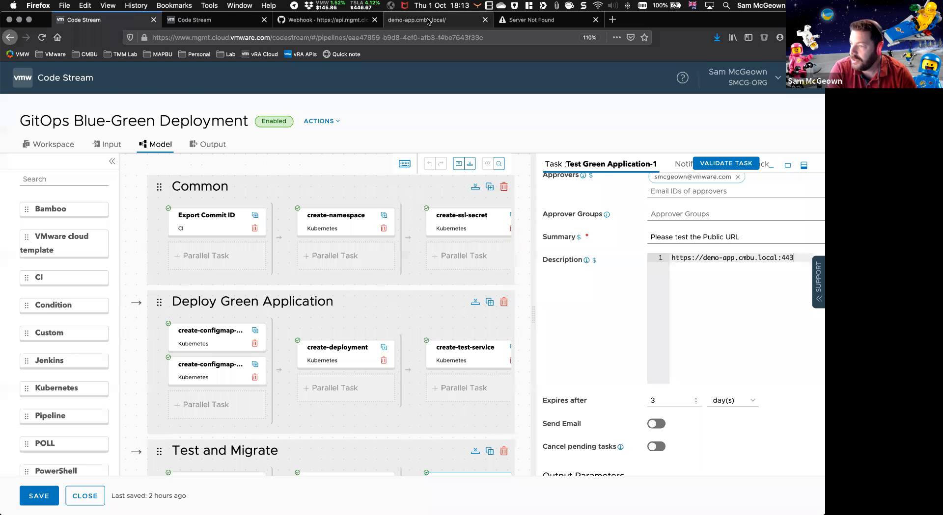
click(429, 21)
click(251, 37)
key(Return)
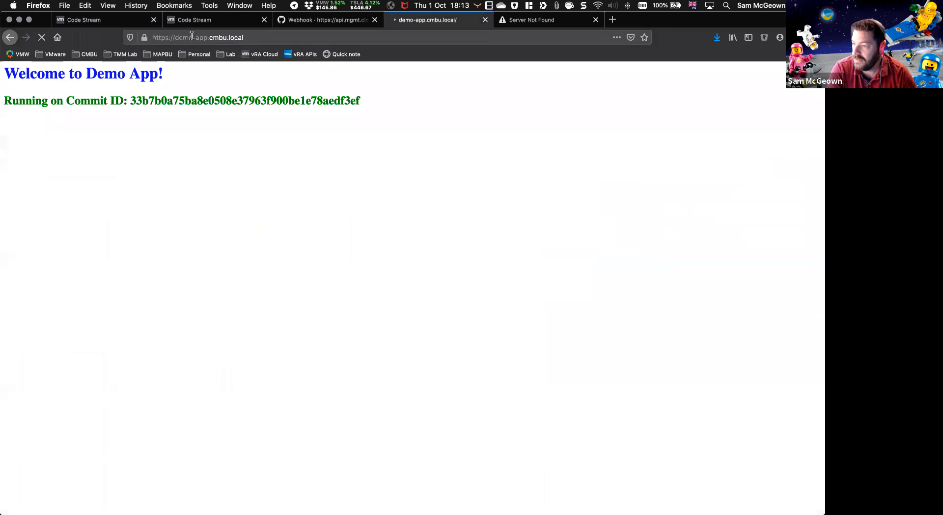
click(201, 38)
click(255, 37)
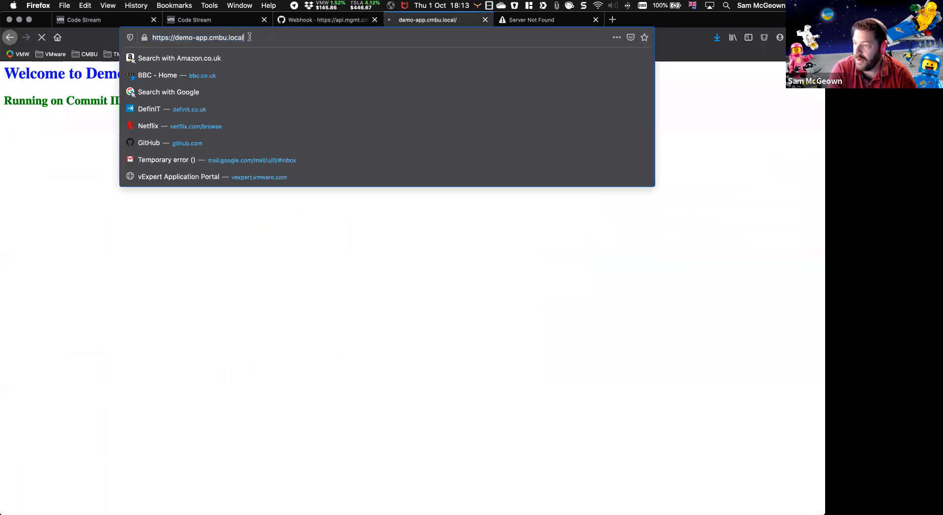
click(84, 142)
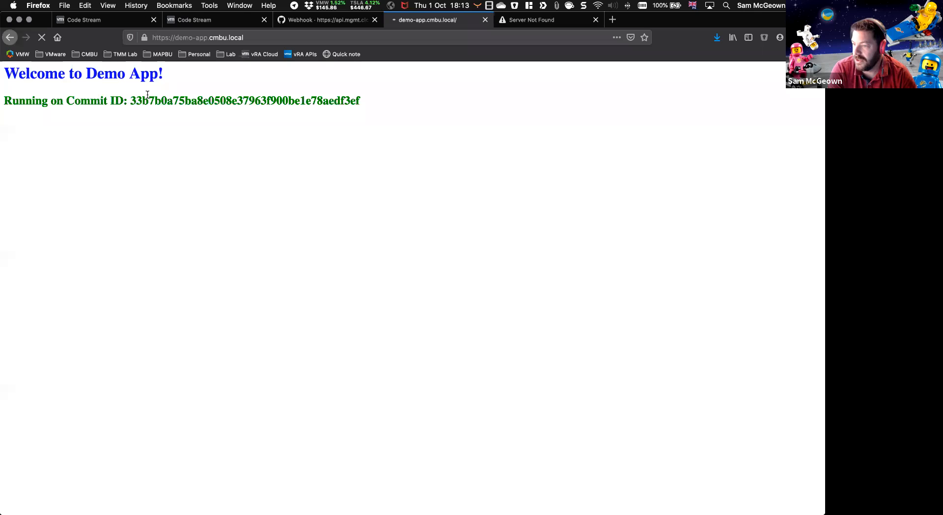
drag(132, 98, 361, 103)
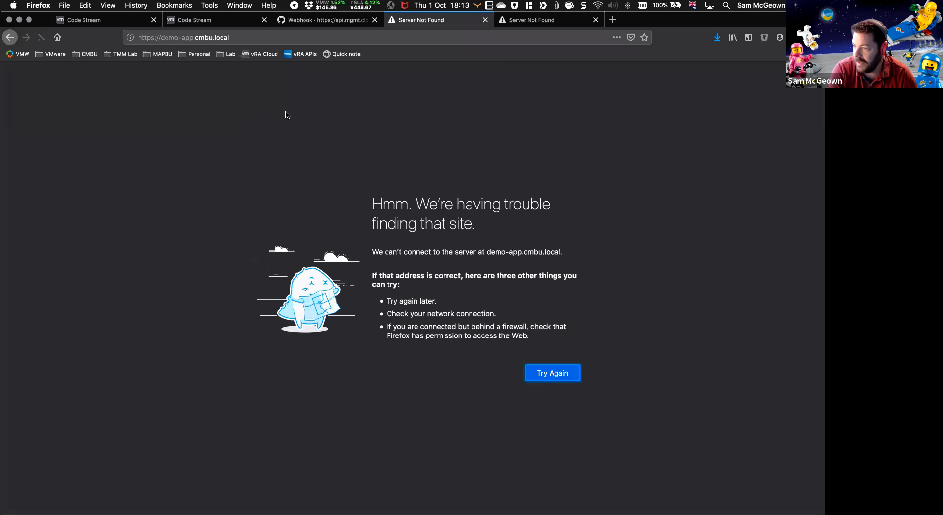
click(299, 37)
key(Return)
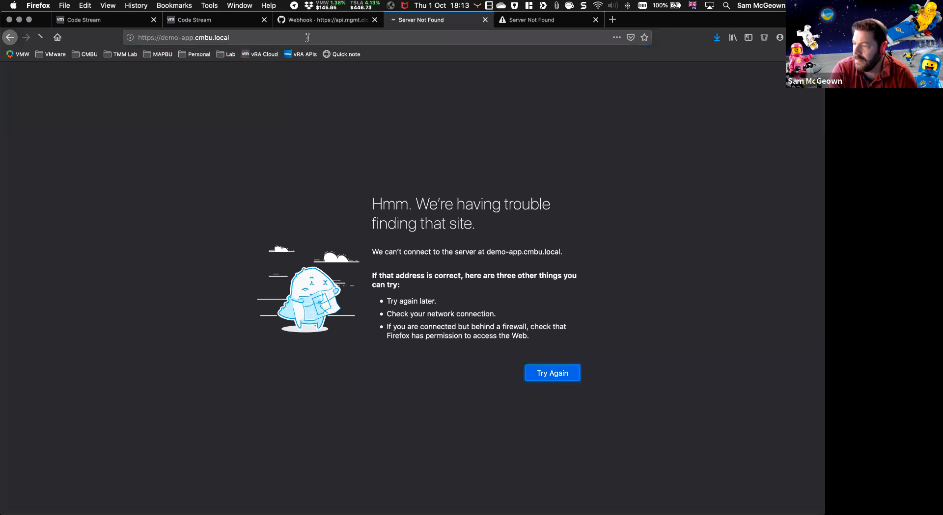
Step: Connect to the corporate network with GlobalProtect, signing in with the RSA passcode
click(391, 5)
click(368, 148)
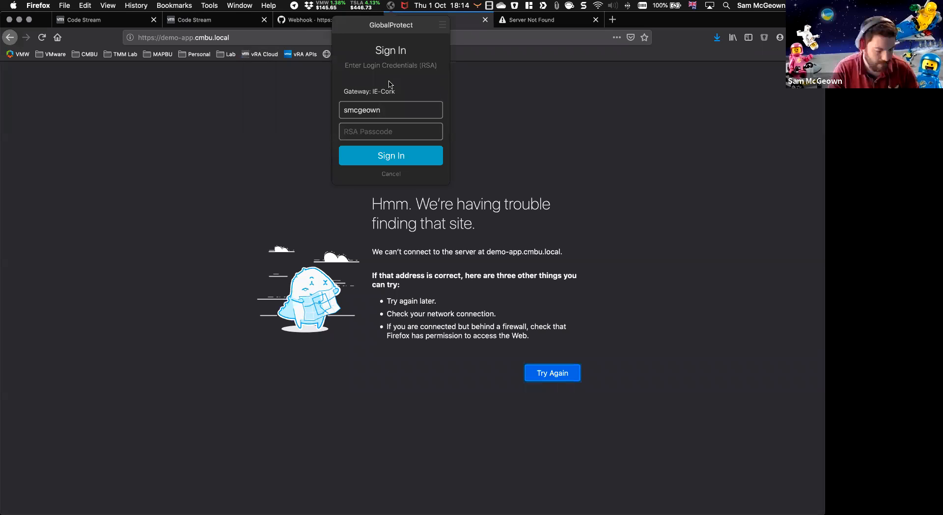
key(super+v)
key(Return)
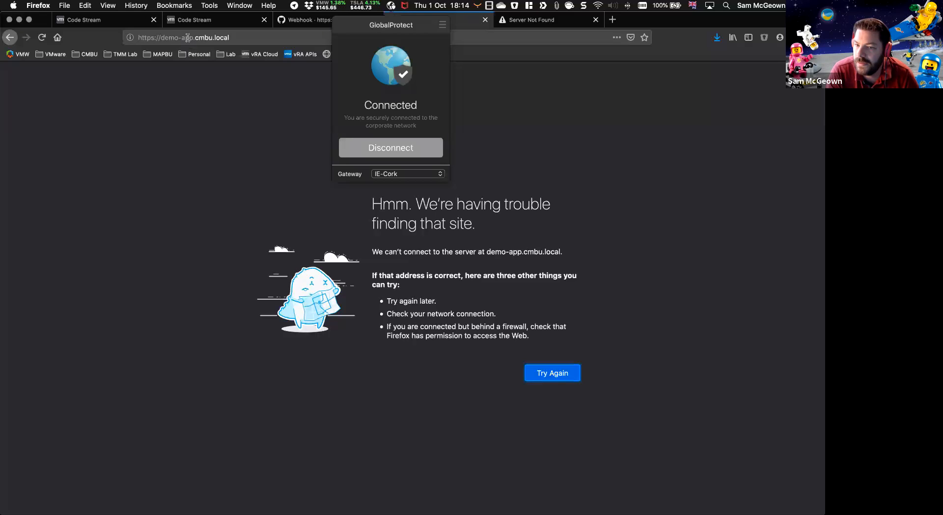
click(264, 38)
key(Return)
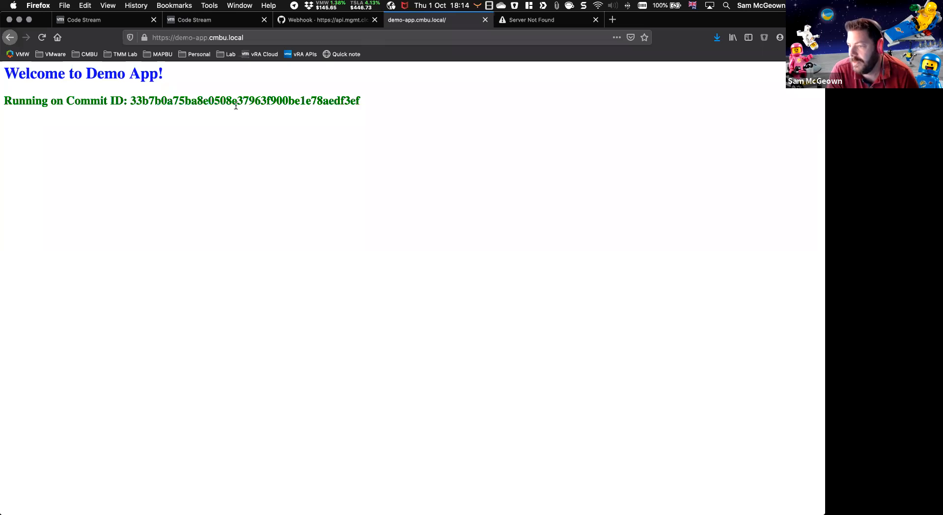
double_click(236, 106)
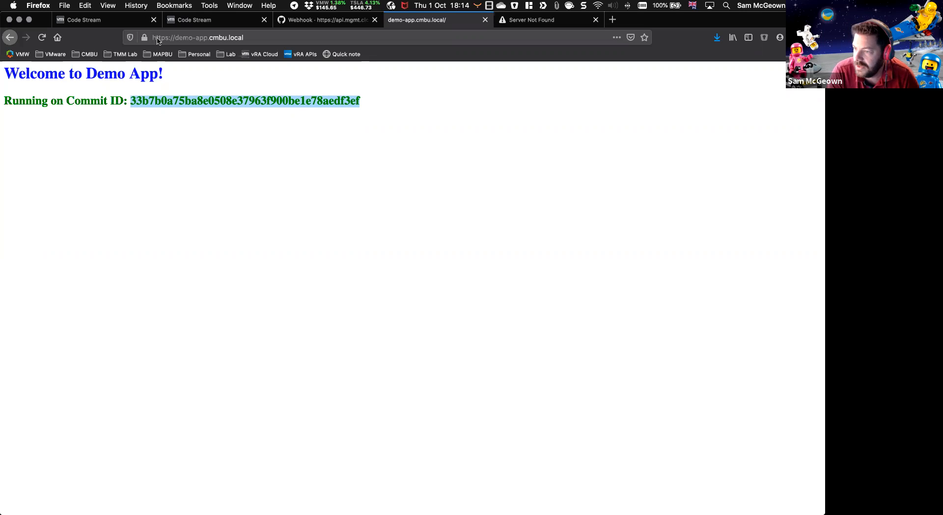
click(345, 162)
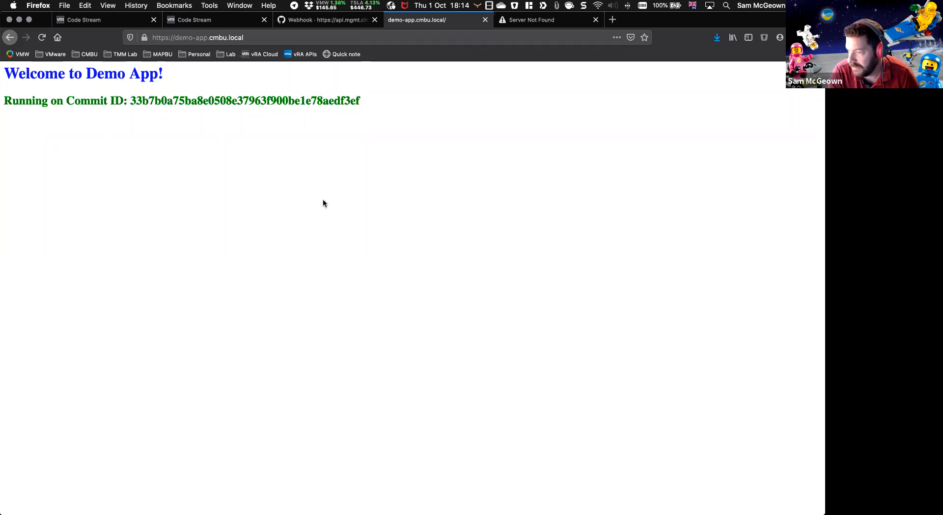
drag(385, 136, 2, 72)
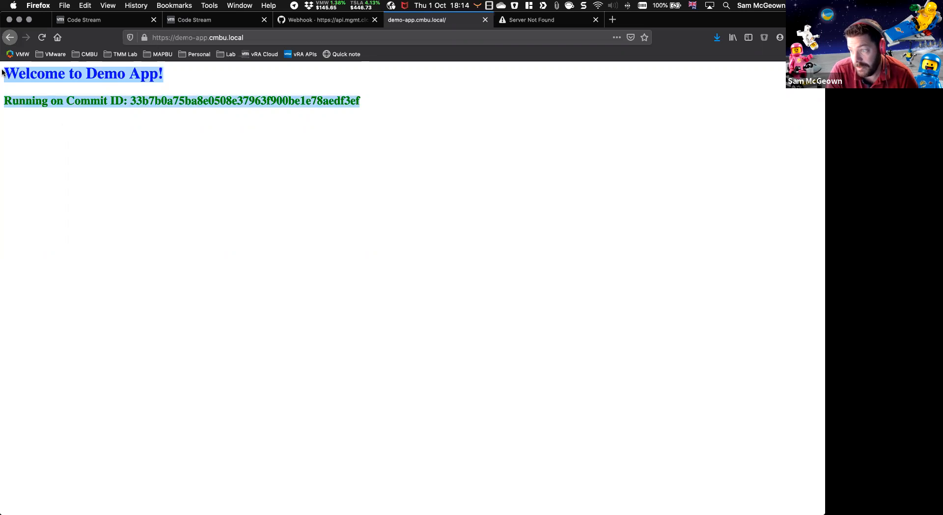
click(72, 102)
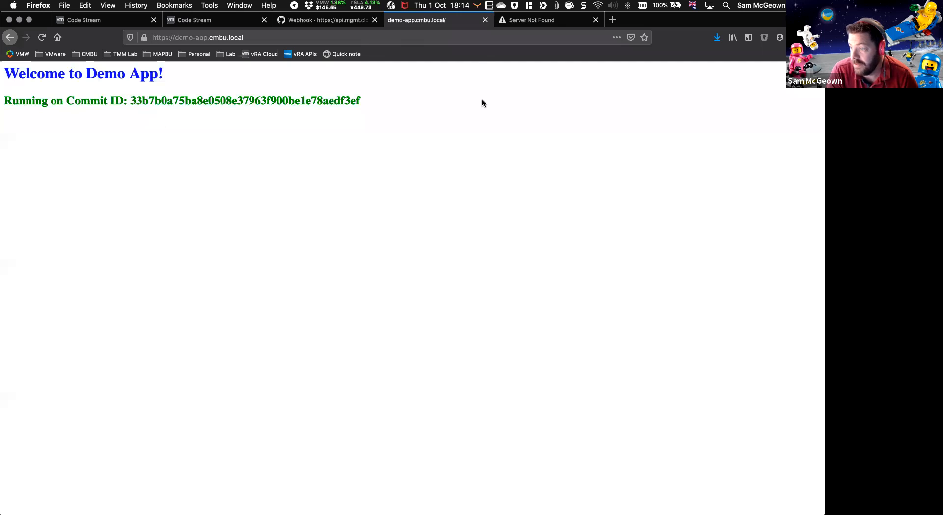
click(513, 21)
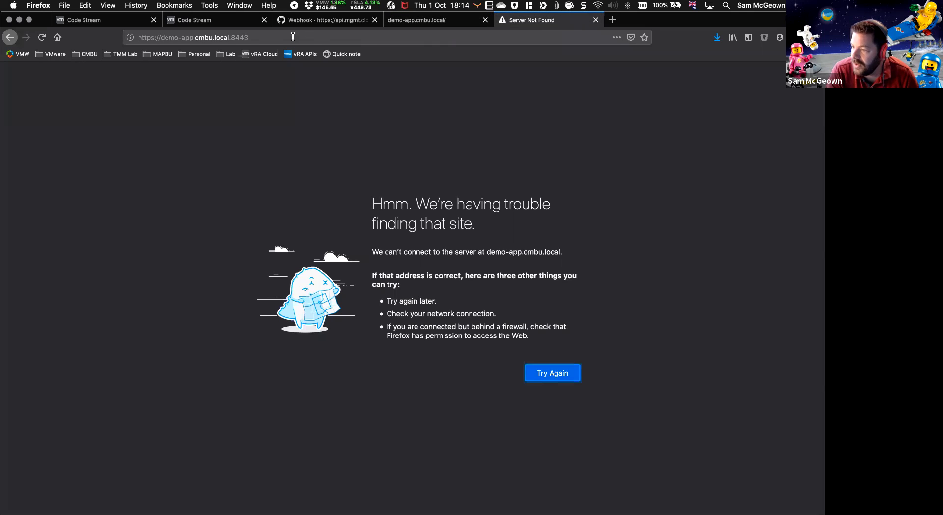
click(236, 39)
double_click(238, 37)
click(264, 38)
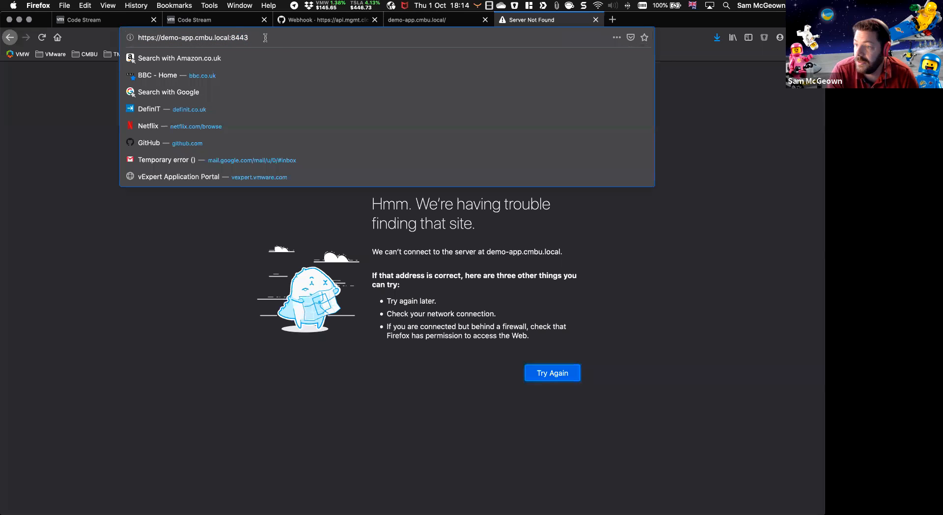
key(Return)
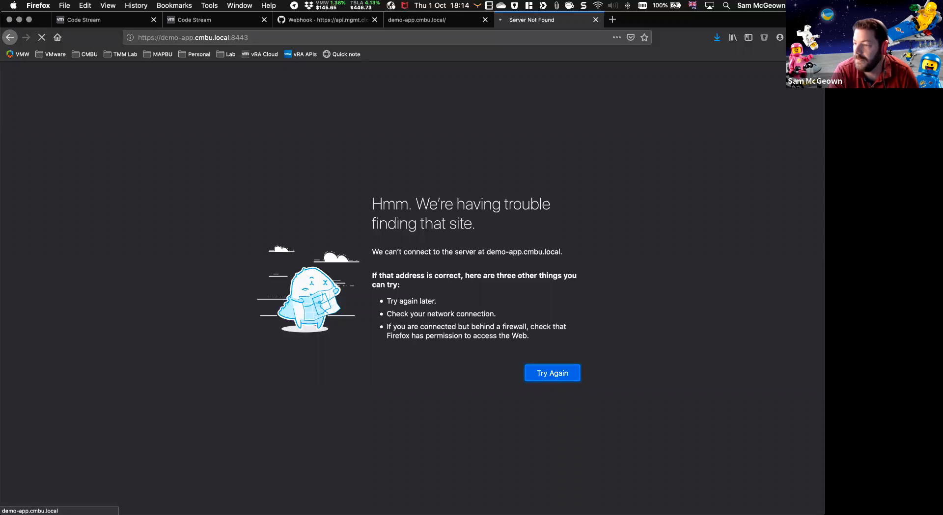
Step: Switch to the Visual Studio Code terminal and run kg deployments.apps,service,configmaps to list the Kubernetes resources
key(super+Tab)
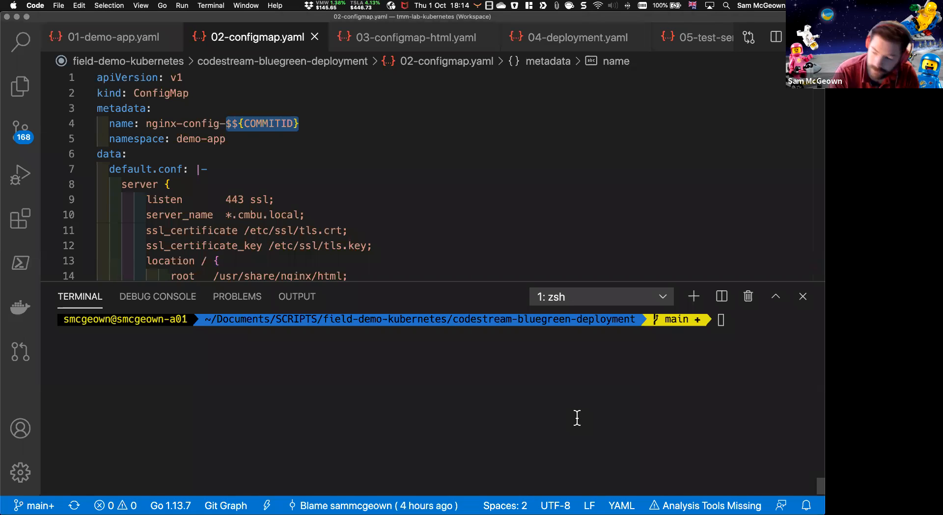
text(k)
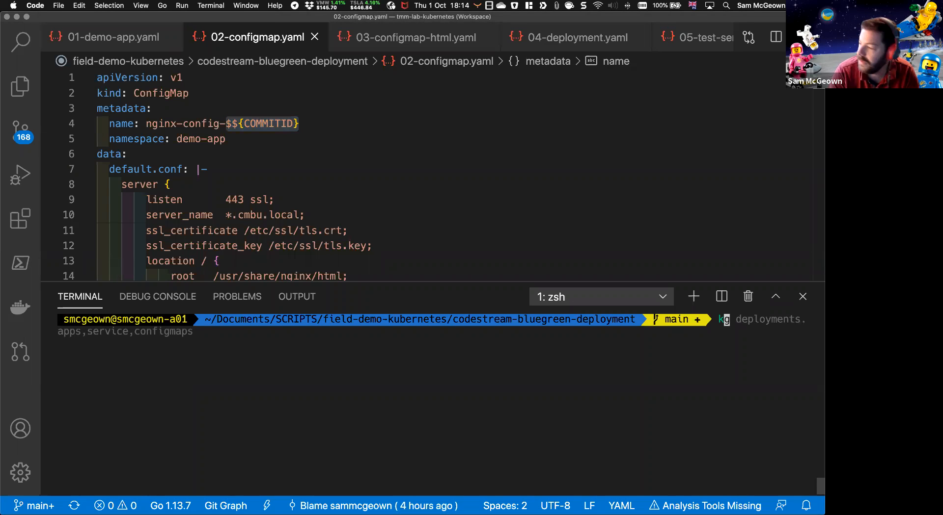
text(g)
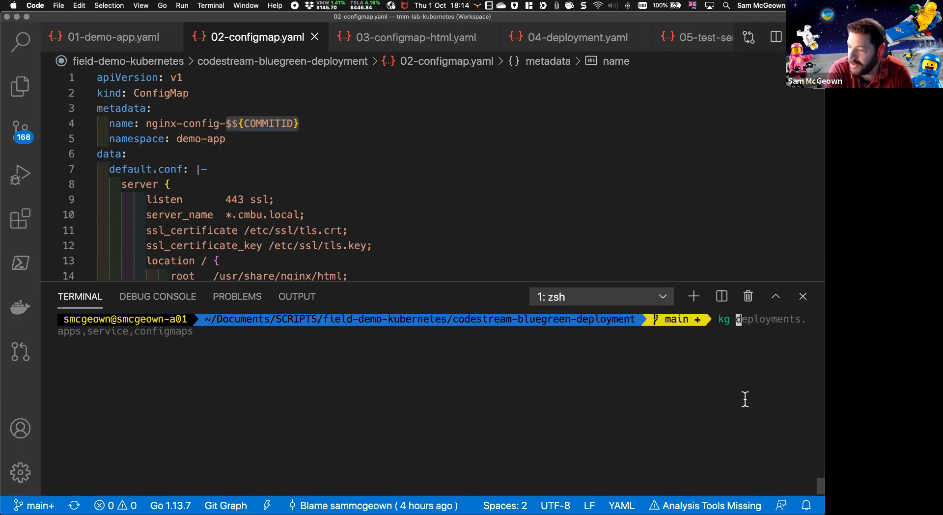
key(Right)
key(Return)
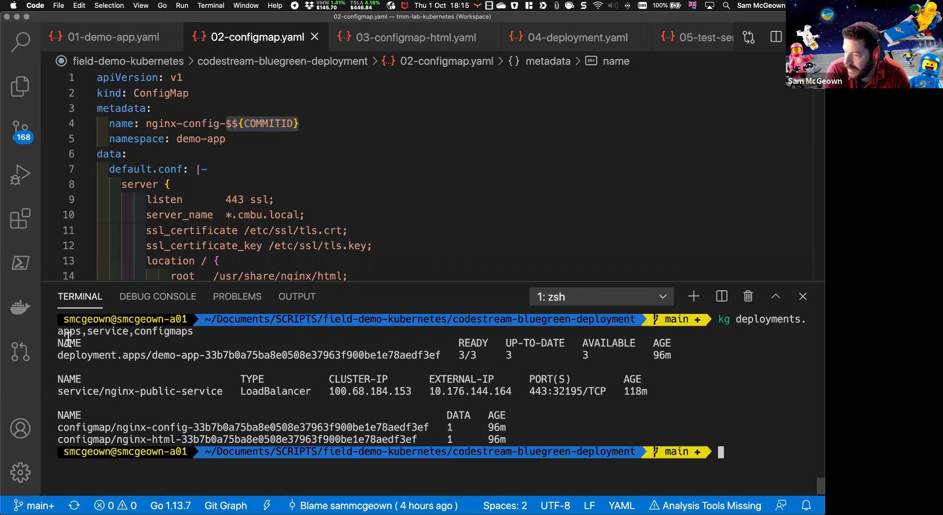
Step: Examine the listed resources, highlighting the deployment's commit ID and ready replicas, the nginx-public-service line and the commit IDs of both configmaps
drag(63, 354, 437, 356)
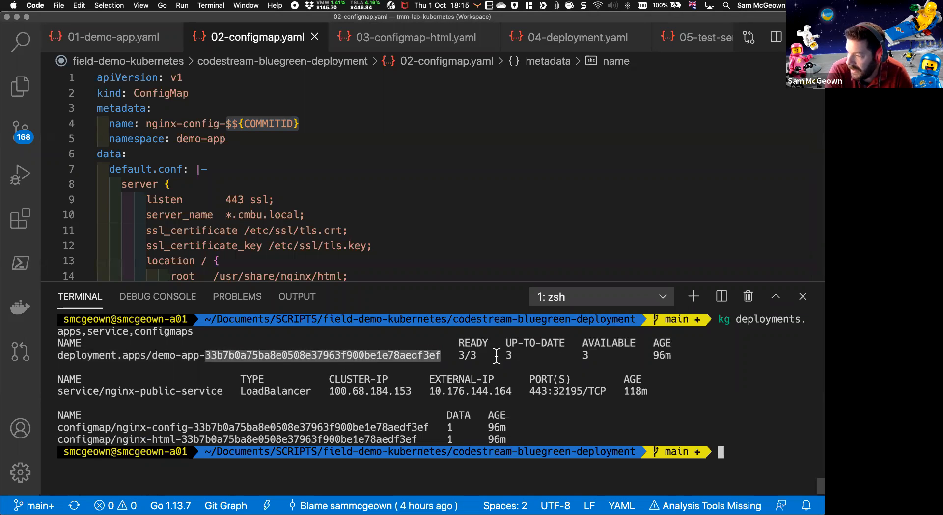
drag(458, 355, 476, 355)
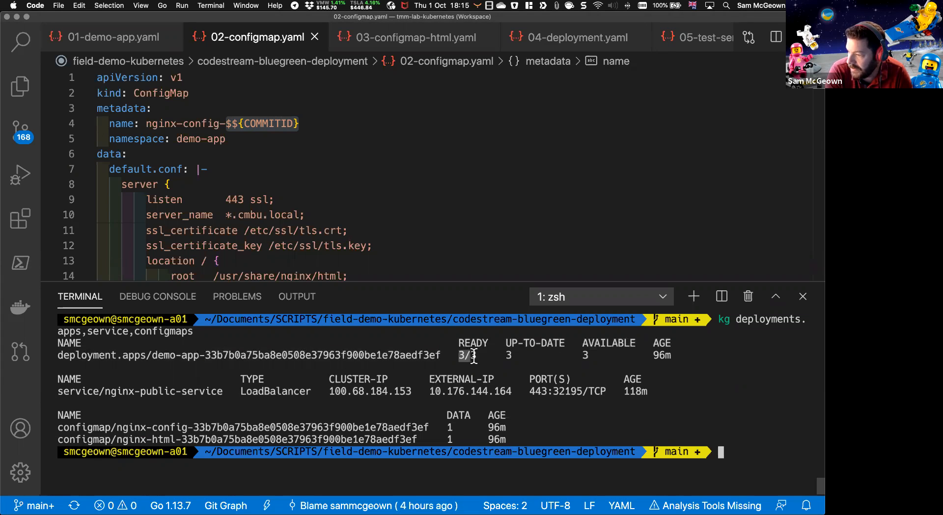
click(102, 395)
drag(58, 391, 295, 388)
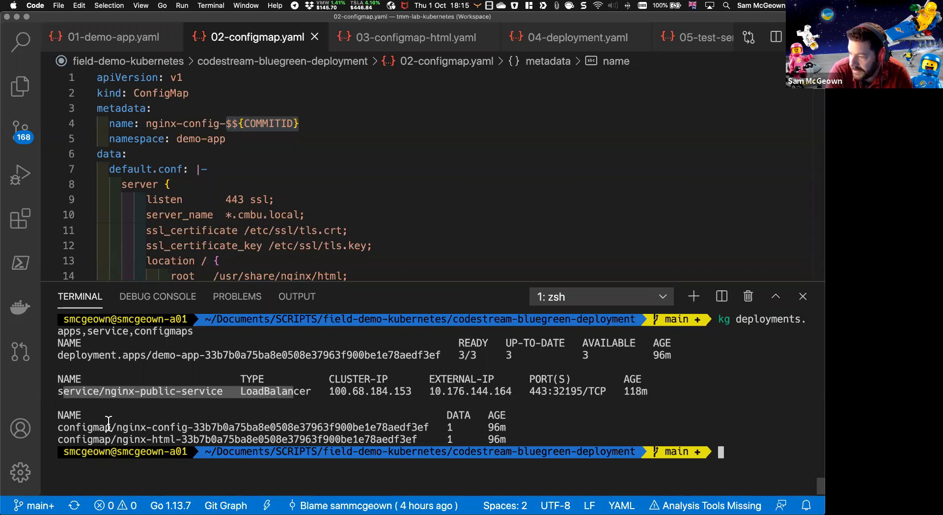
click(195, 428)
drag(194, 428, 428, 428)
drag(181, 439, 416, 439)
click(378, 415)
scroll(294, 418, up, 3)
scroll(294, 418, down, 3)
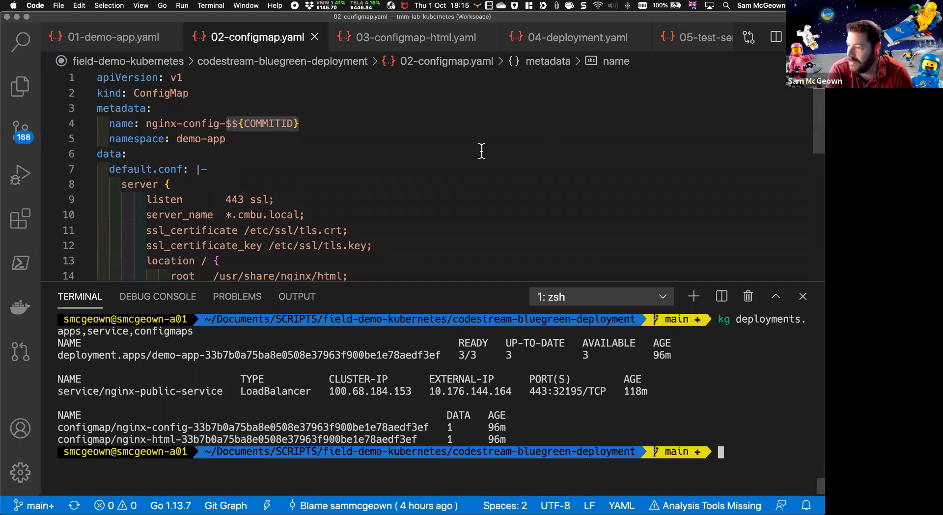
Step: Set the container image in 04-deployment.yaml to nginx:1.19.1 and save the file
scroll(481, 151, down, 5)
scroll(221, 123, up, 3)
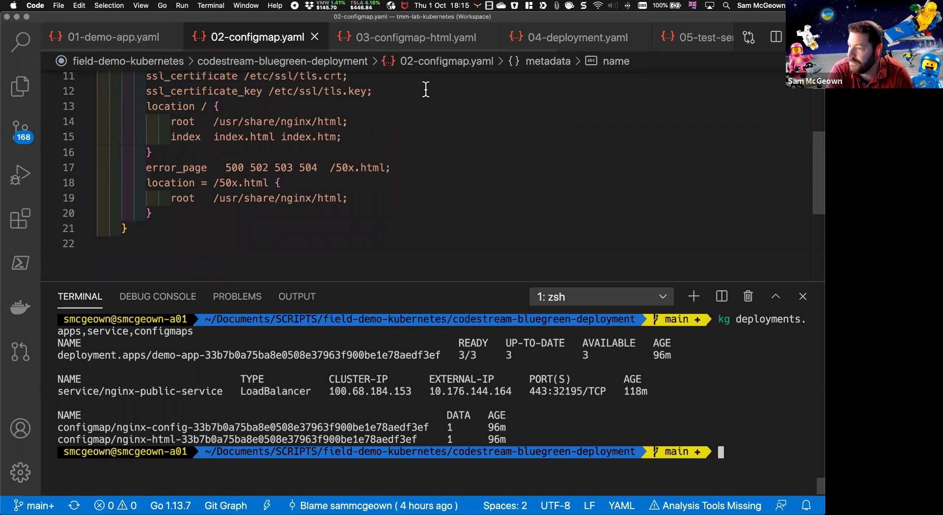
click(581, 41)
scroll(257, 146, down, 5)
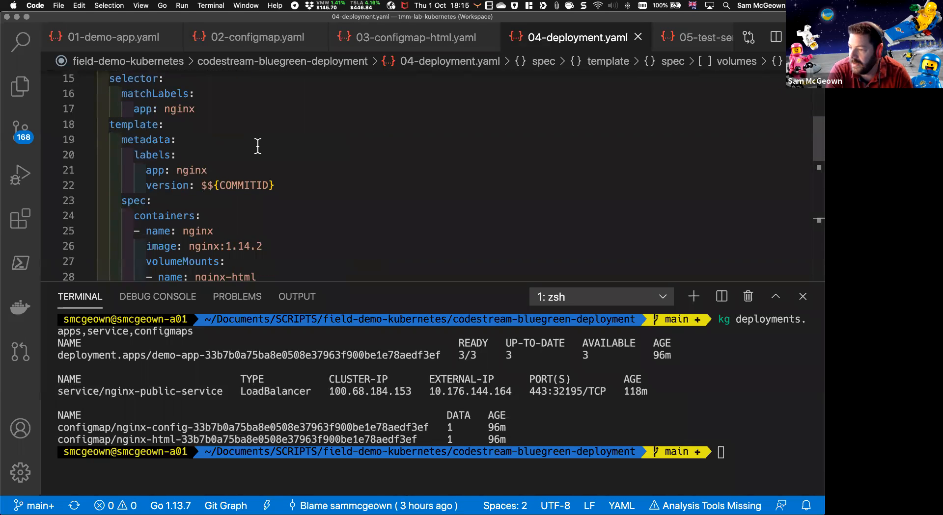
scroll(258, 145, down, 2)
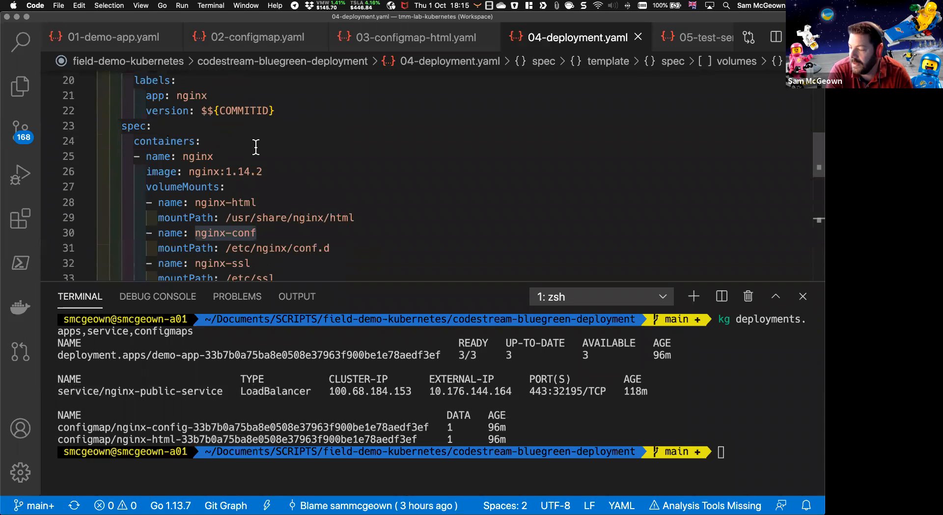
click(244, 172)
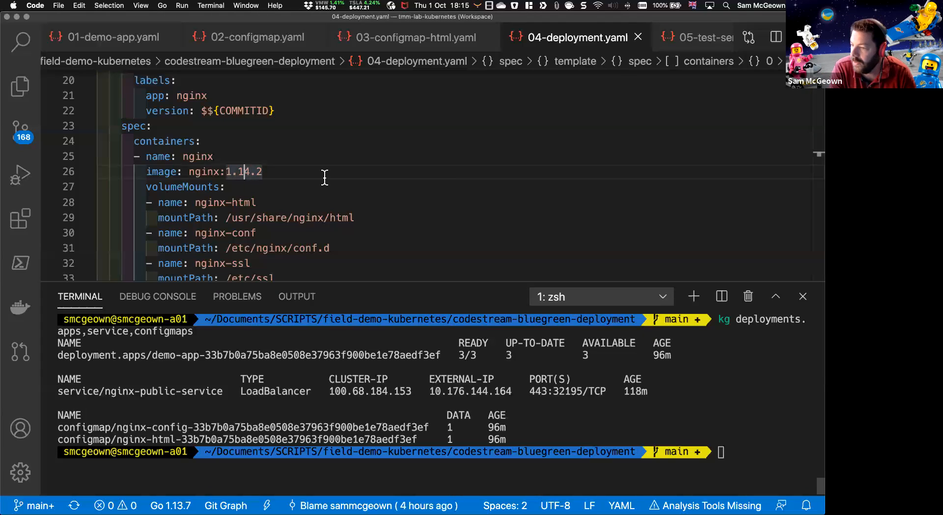
click(250, 172)
key(BackSpace)
text(9)
key(Right)
key(Right)
key(BackSpace)
text(1)
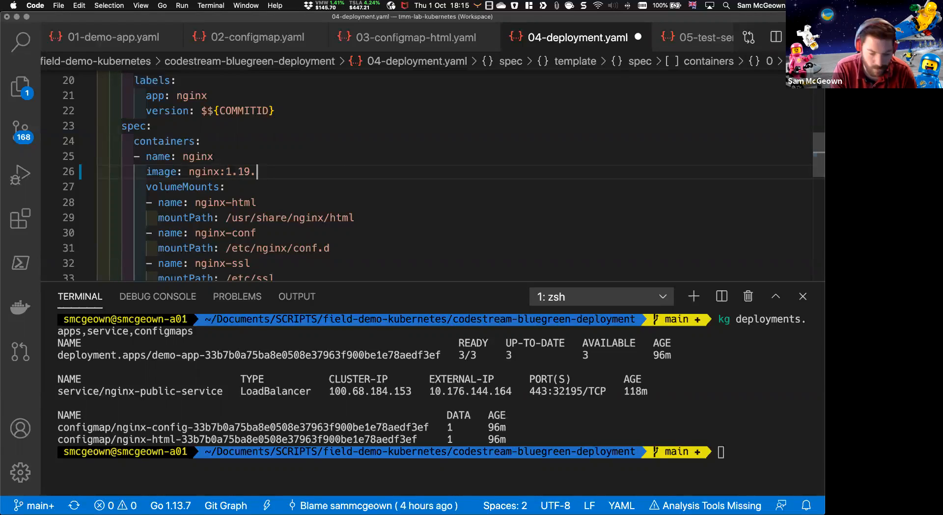
key(super+s)
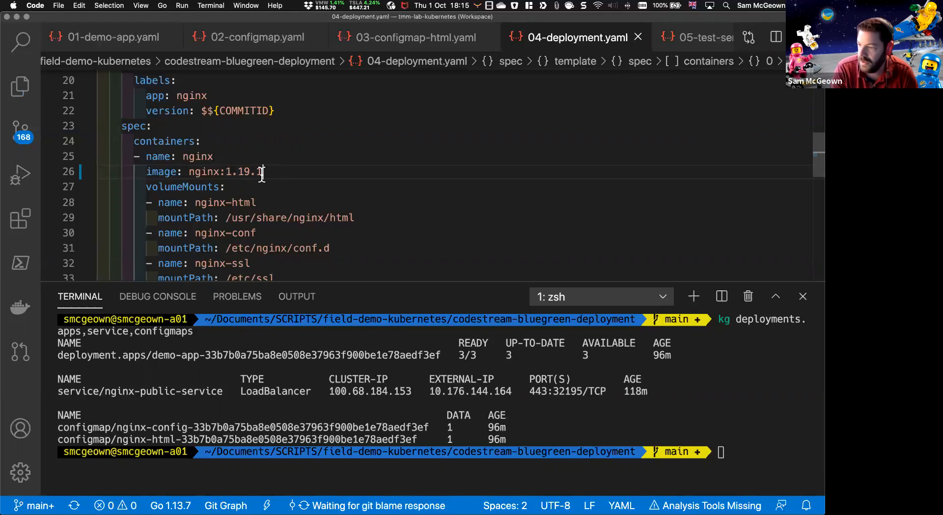
Step: Check the repository with git status and stage 04-deployment.yaml with git add
click(621, 405)
text(git status)
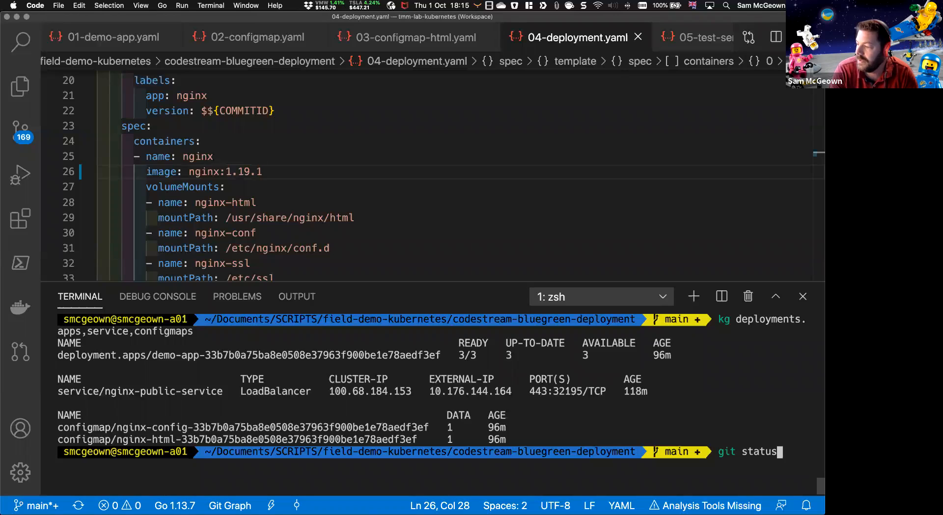
key(Return)
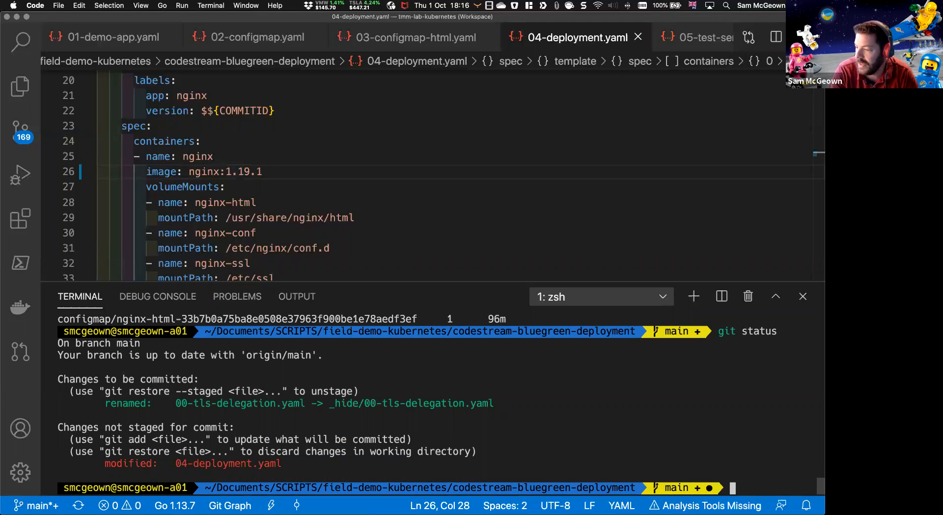
text(git add .)
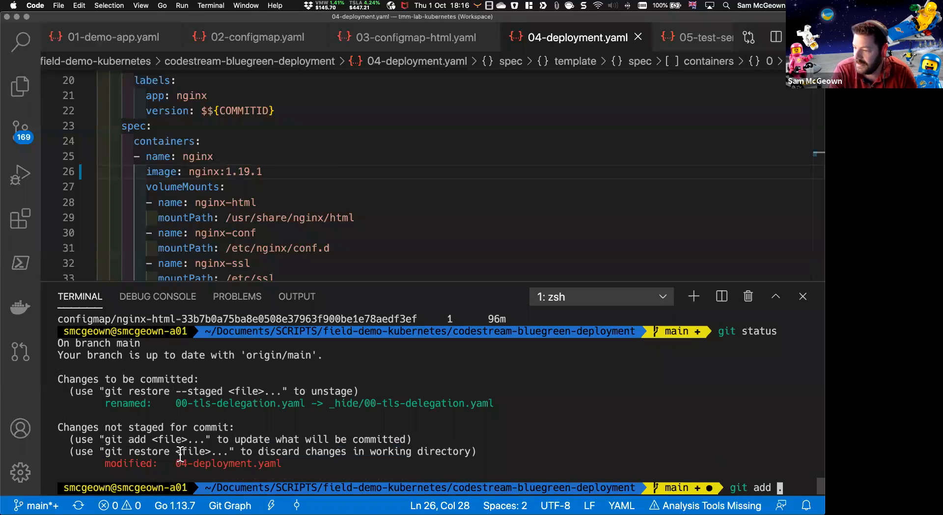
drag(175, 461, 278, 464)
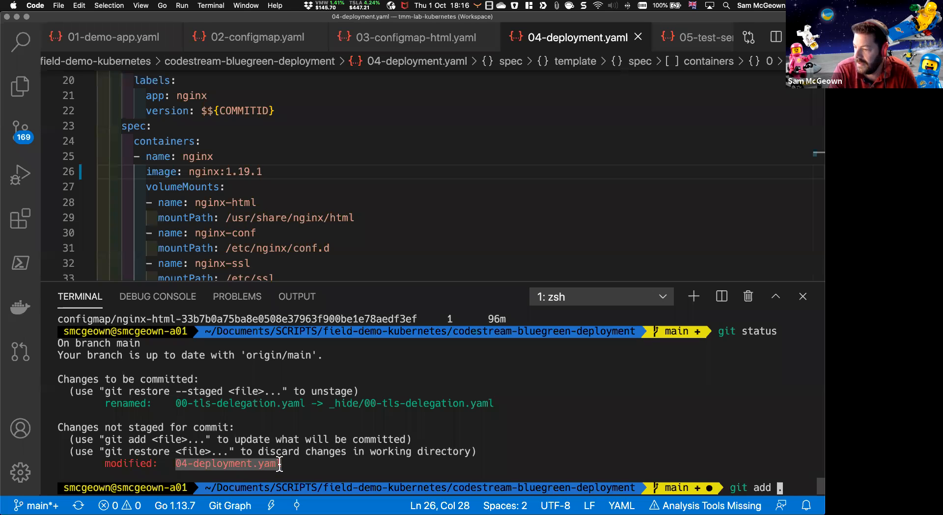
key(super+c)
key(BackSpace)
key(super+v)
key(Return)
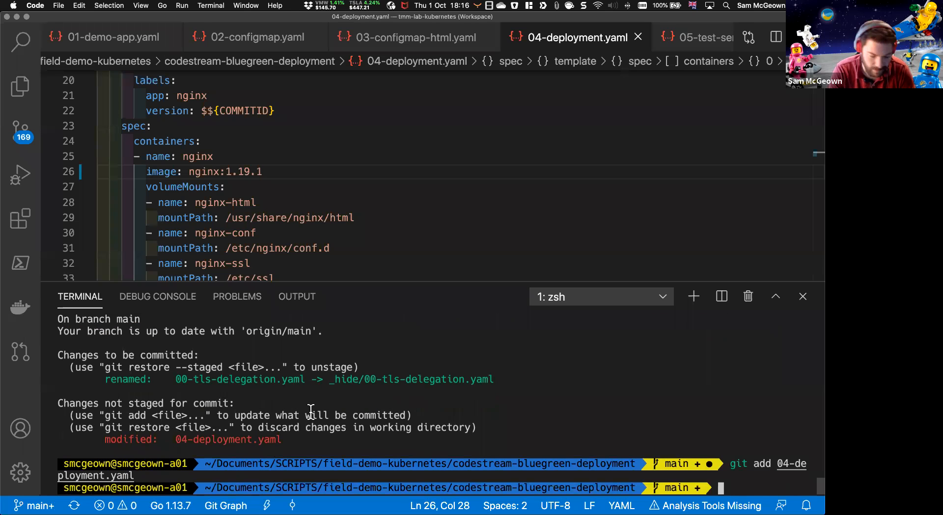
Step: Commit the staged changes with the message "CodeConnect" and push them to the remote repository
text(git commit -m "CodeCon)
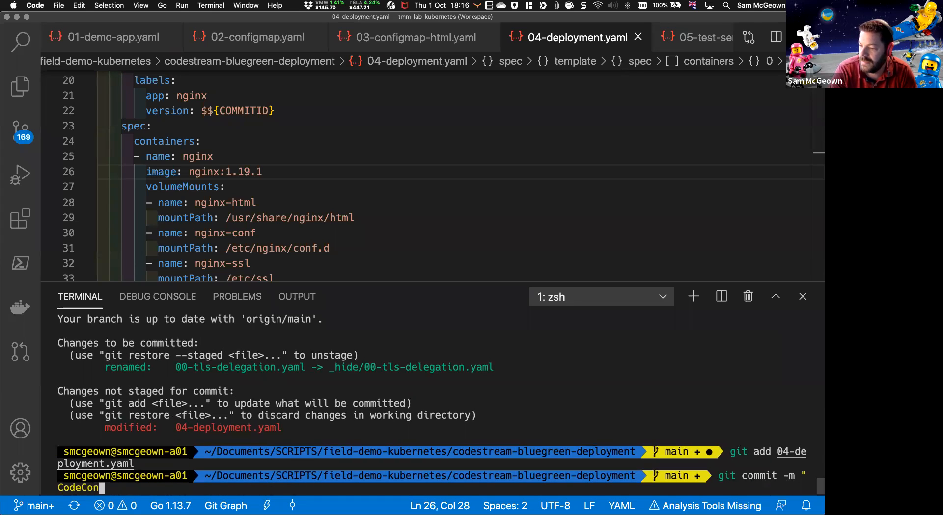
text(nect")
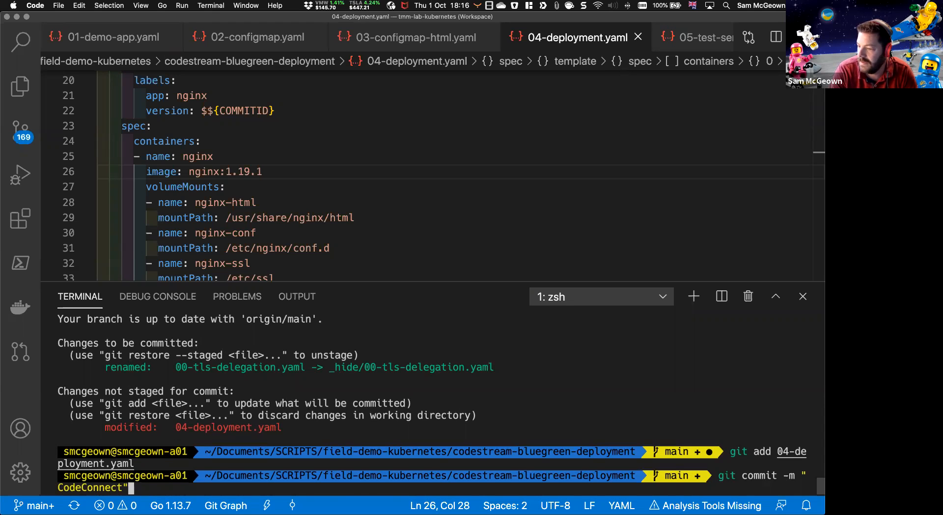
key(Return)
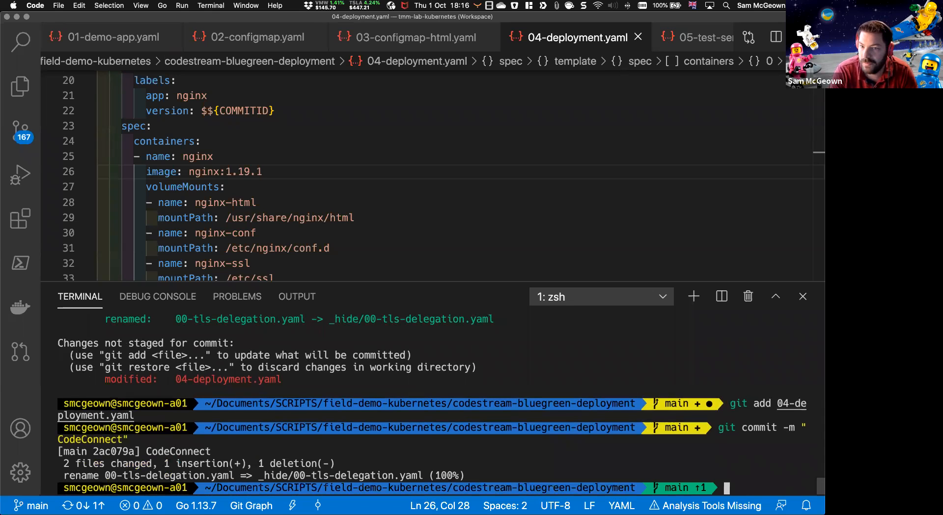
text(git push)
key(Return)
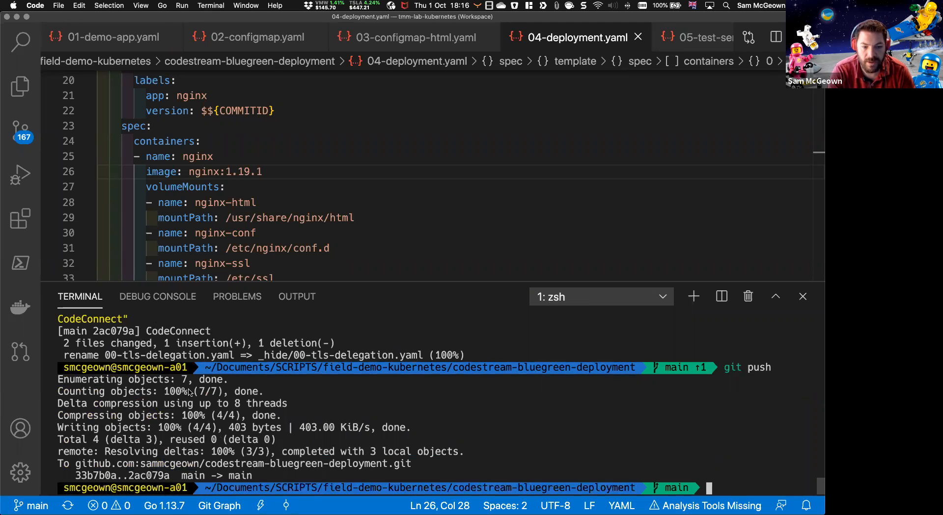
Step: Switch to the Code Stream Executions page in Firefox, refresh the list and open GitOps Blue-Green Deployment #23
key(super+Tab)
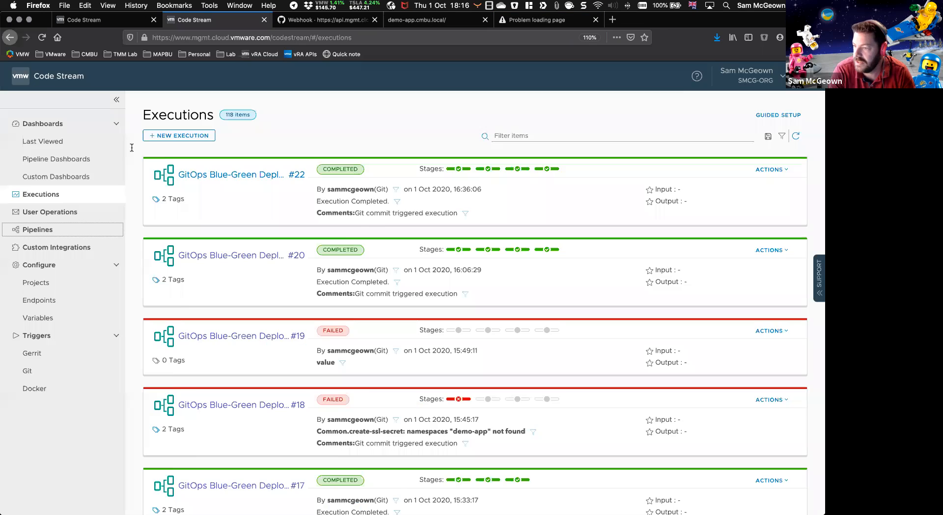
click(204, 21)
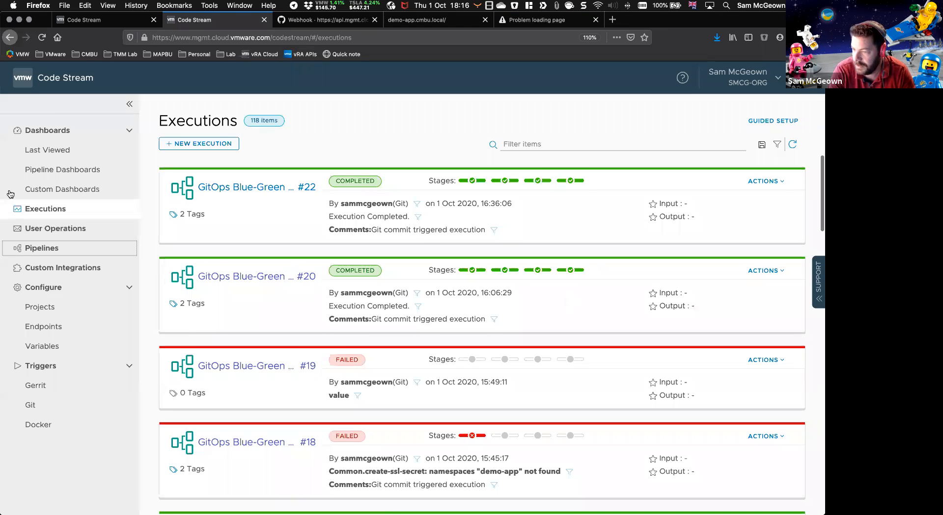
click(793, 145)
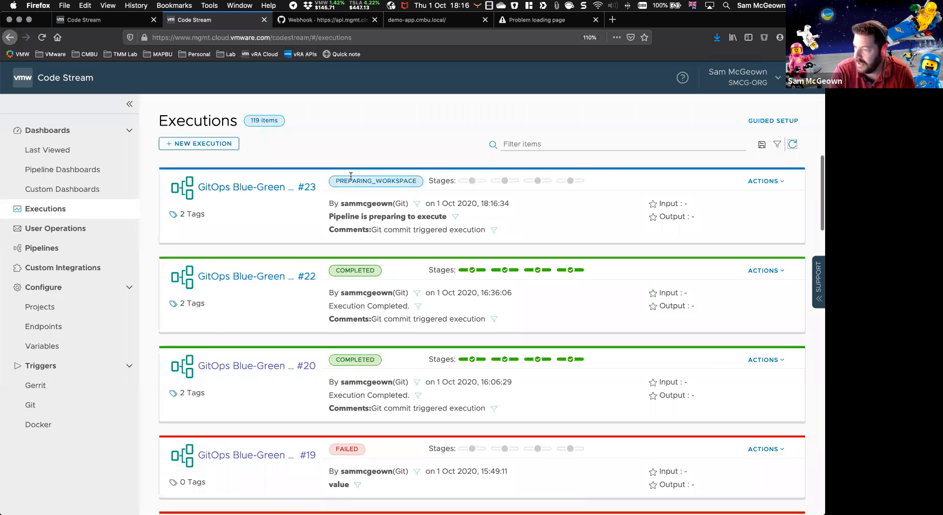
click(224, 190)
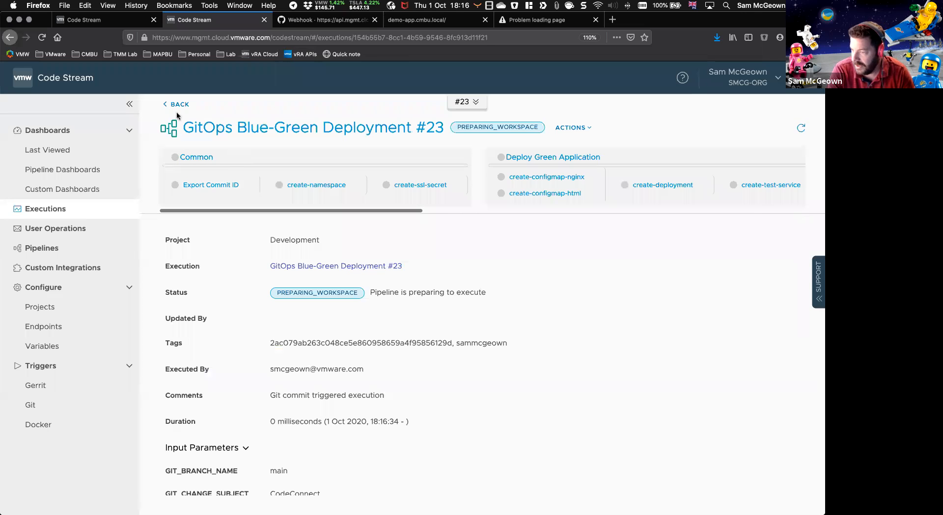
Step: Examine the execution's input parameters, highlighting the GIT_COMMIT_ID value
scroll(188, 234, down, 8)
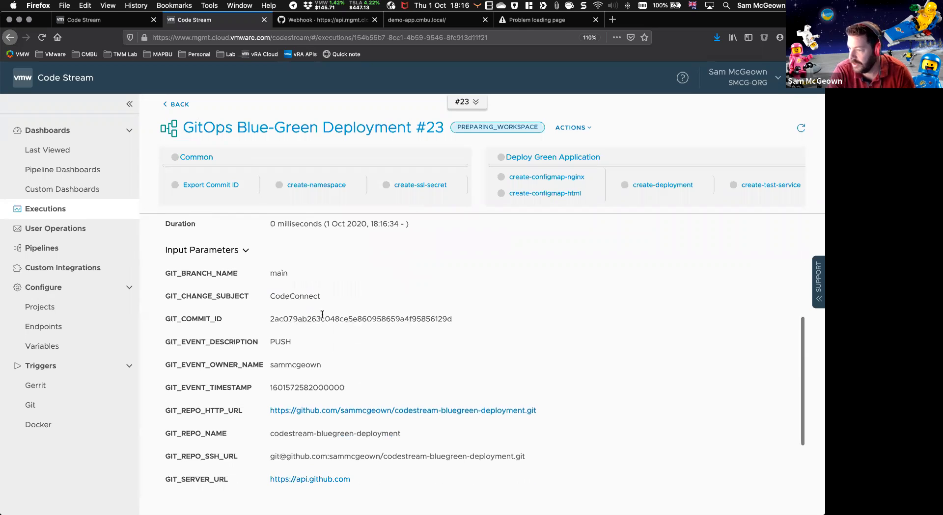
double_click(322, 318)
scroll(278, 256, down, 1)
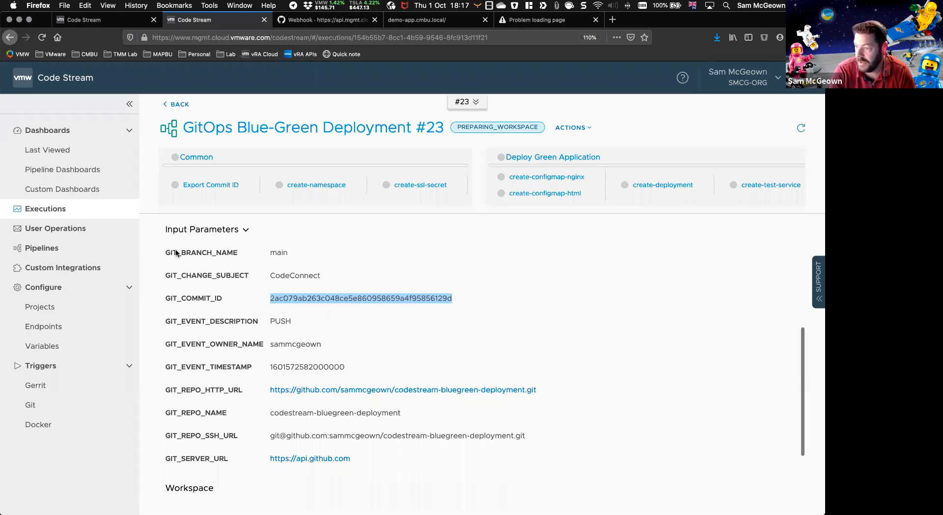
Step: Examine the Export Commit ID task's script, highlighting its lines and the BLUECOMMITID export, and refresh the execution
click(196, 185)
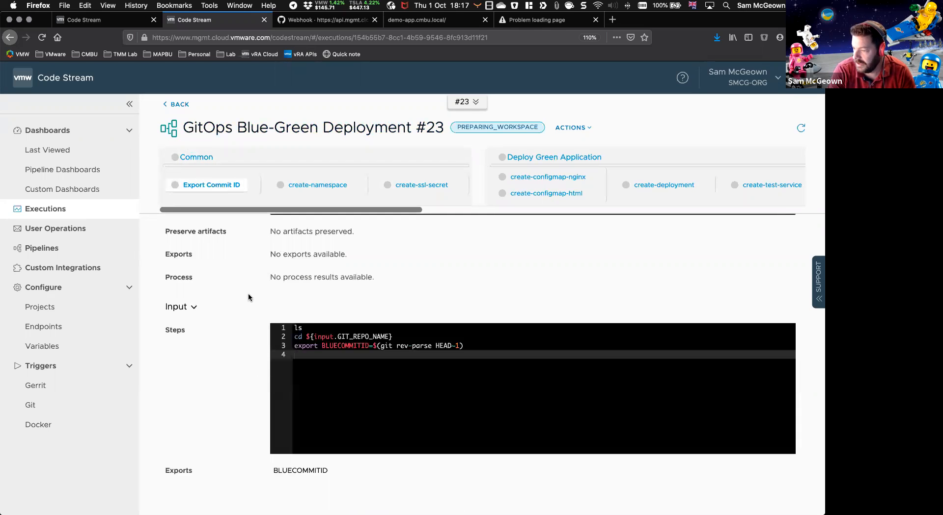
click(306, 338)
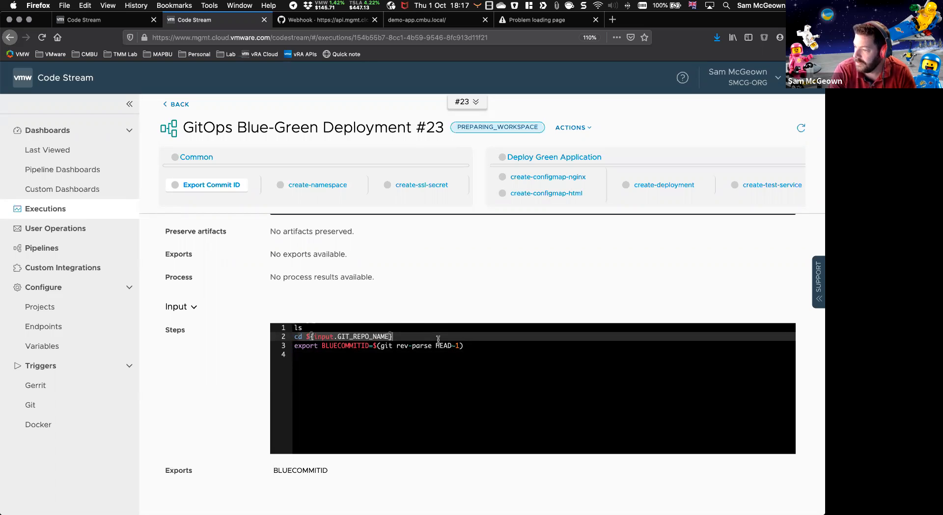
click(464, 346)
drag(465, 345, 326, 345)
double_click(341, 346)
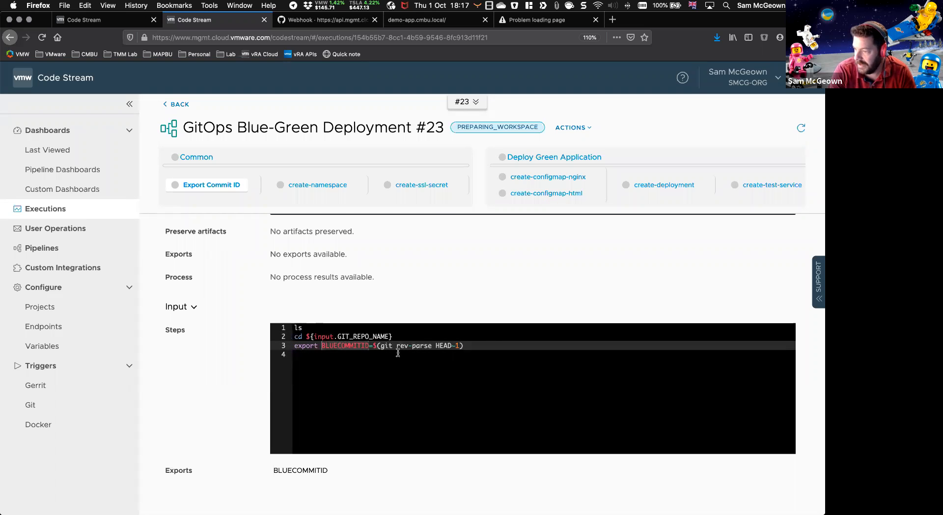
click(392, 345)
drag(468, 345, 293, 329)
scroll(369, 374, down, 1)
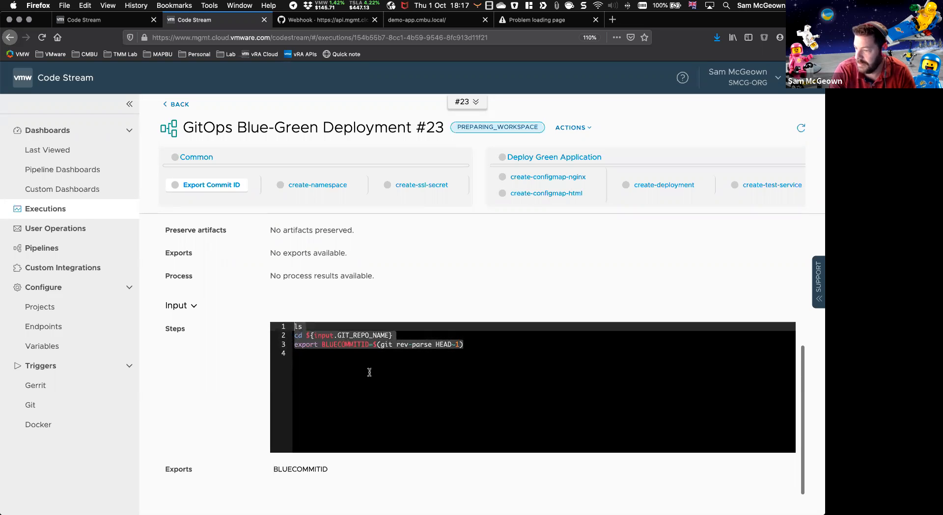
double_click(281, 469)
click(240, 443)
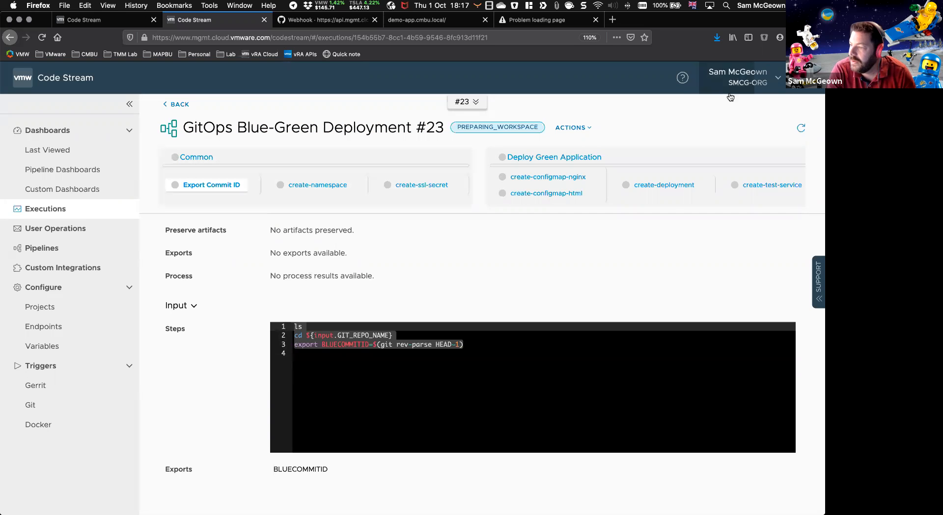
click(801, 129)
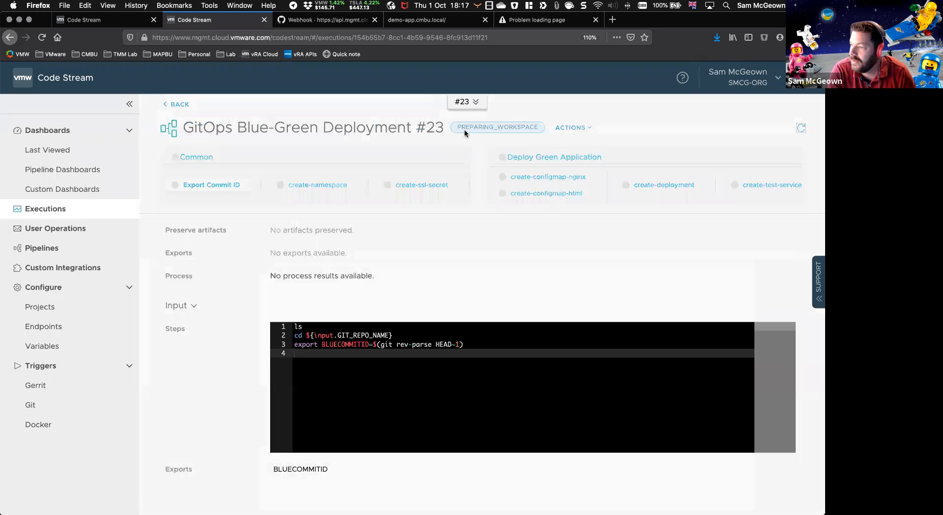
Step: Refresh the execution and review the pipeline model's Common, Deploy Green Application, and Test and Migrate stages
click(800, 128)
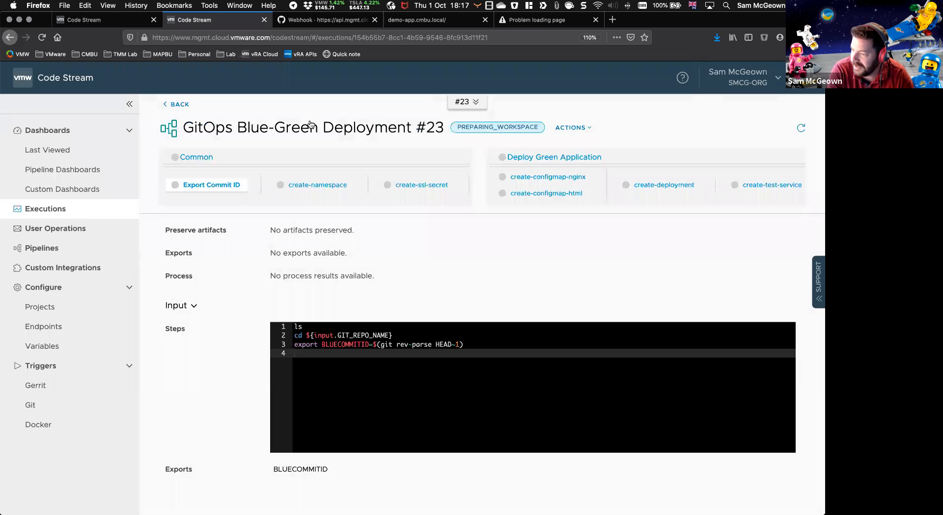
click(801, 129)
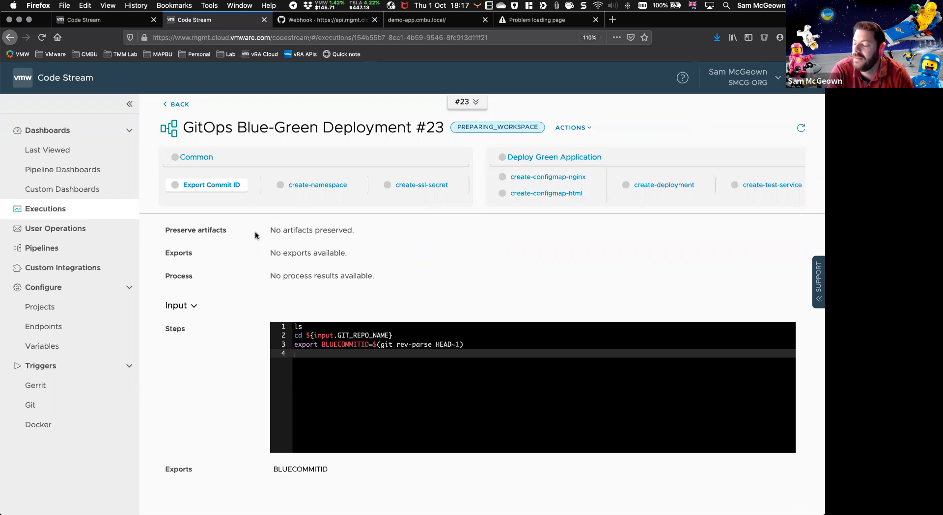
click(93, 22)
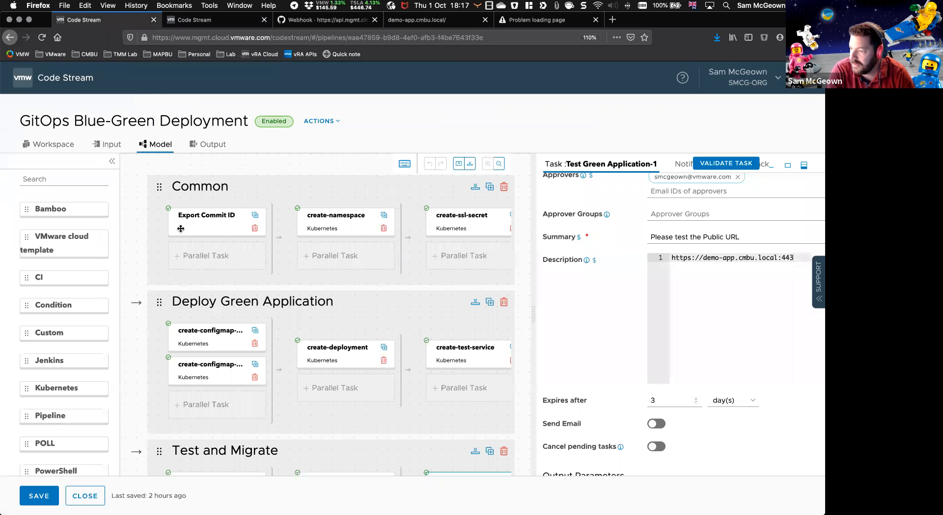
scroll(181, 228, right, 3)
scroll(181, 229, left, 3)
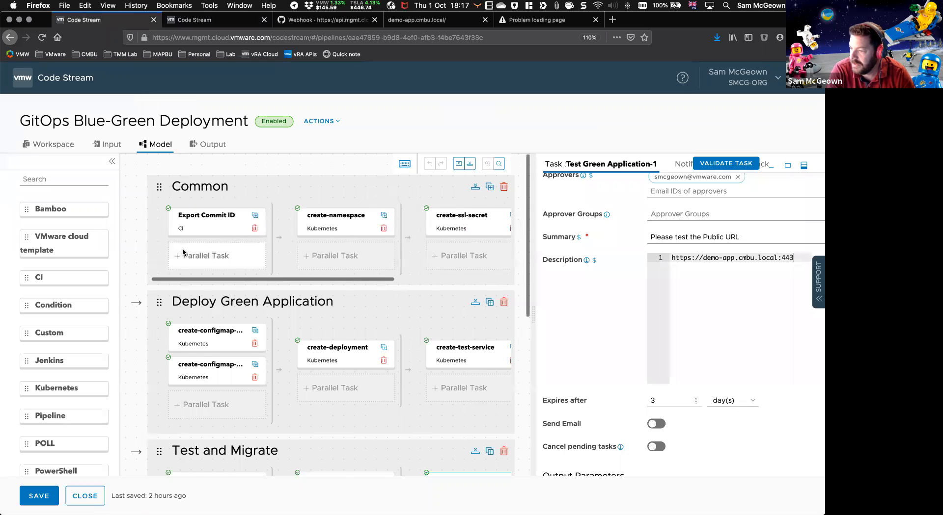
scroll(183, 249, down, 4)
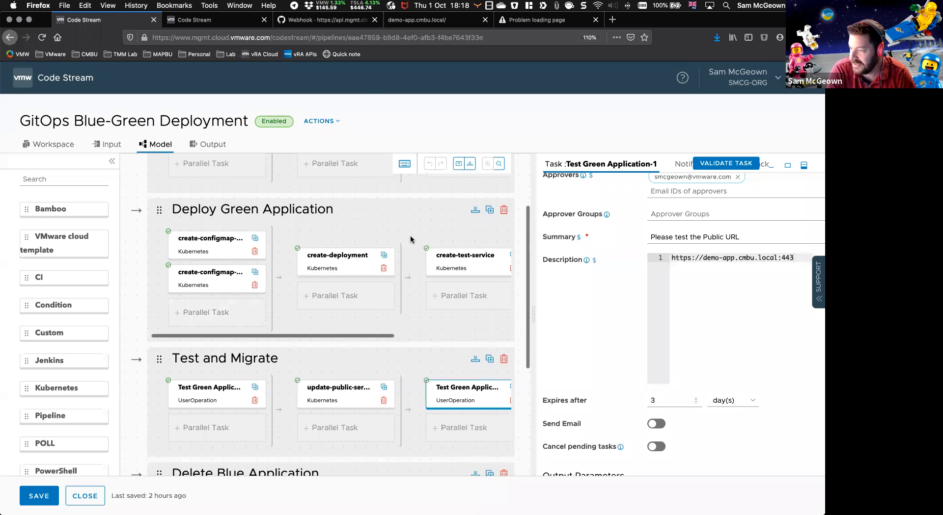
scroll(379, 320, down, 1)
scroll(378, 322, down, 3)
scroll(378, 322, up, 5)
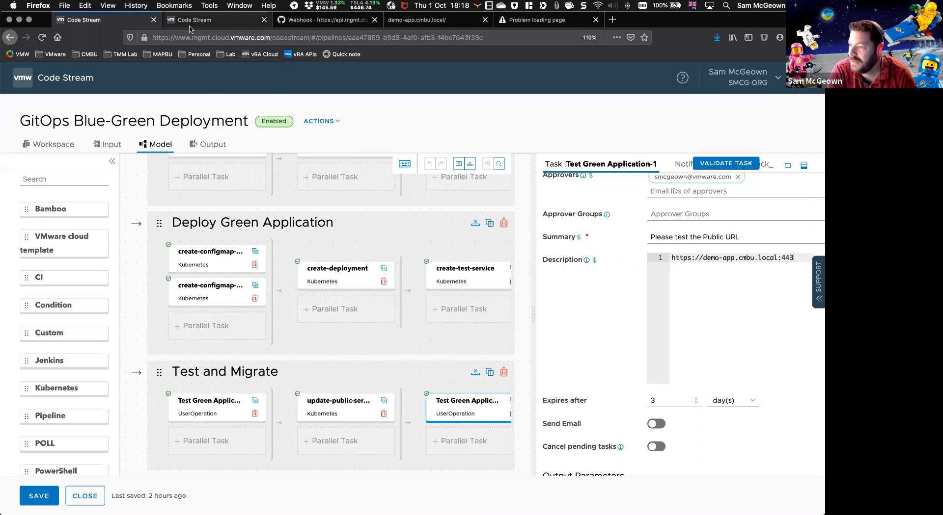
Step: Examine the BLUECOMMITID value in execution #23's Export Commit ID log and compare it with the commit ID on the demo-app.cmbu.local page
click(203, 20)
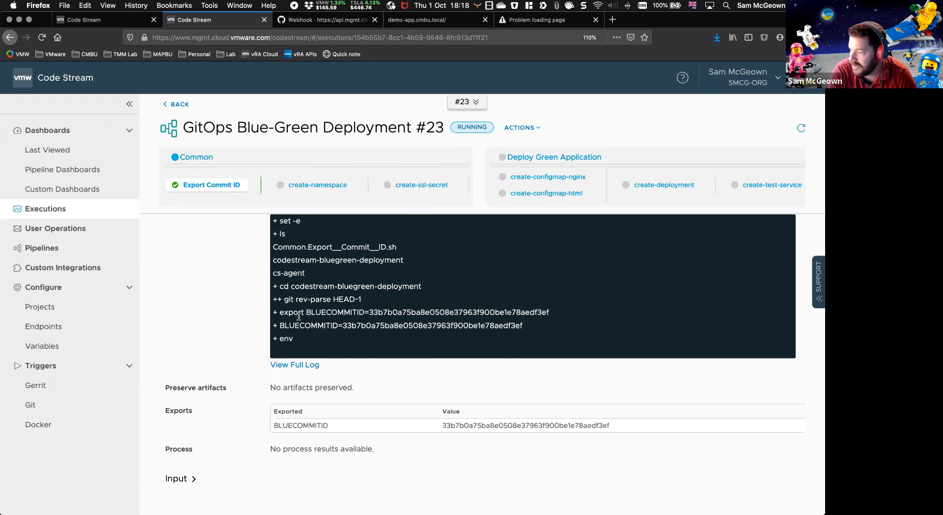
drag(306, 313, 548, 312)
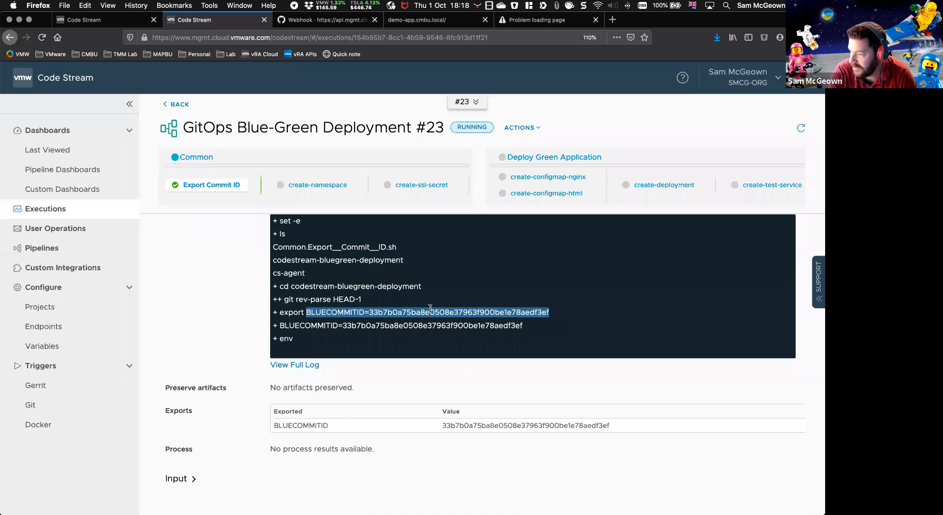
click(371, 321)
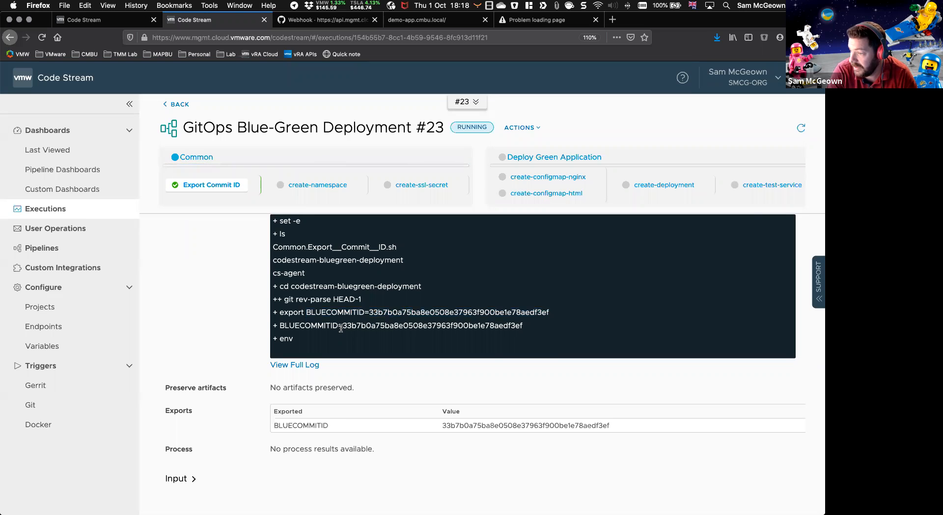
double_click(344, 325)
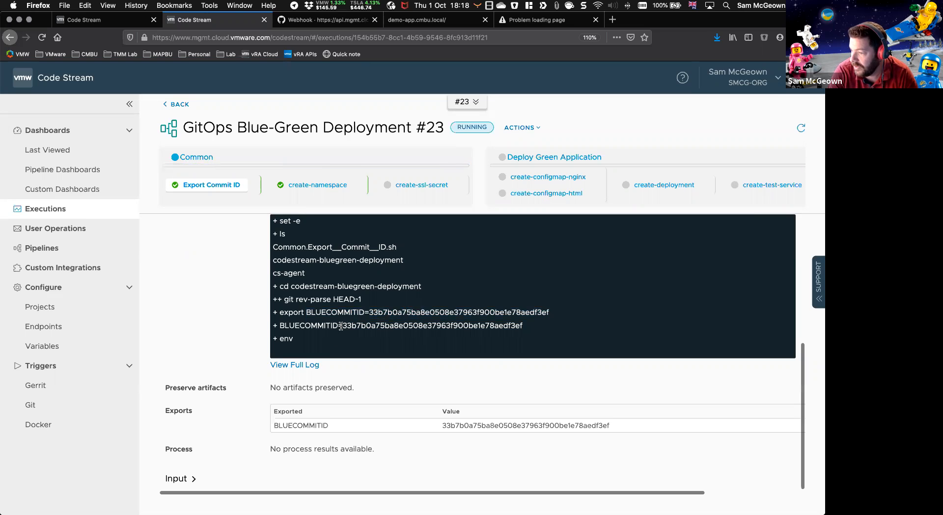
click(418, 19)
drag(133, 99, 367, 103)
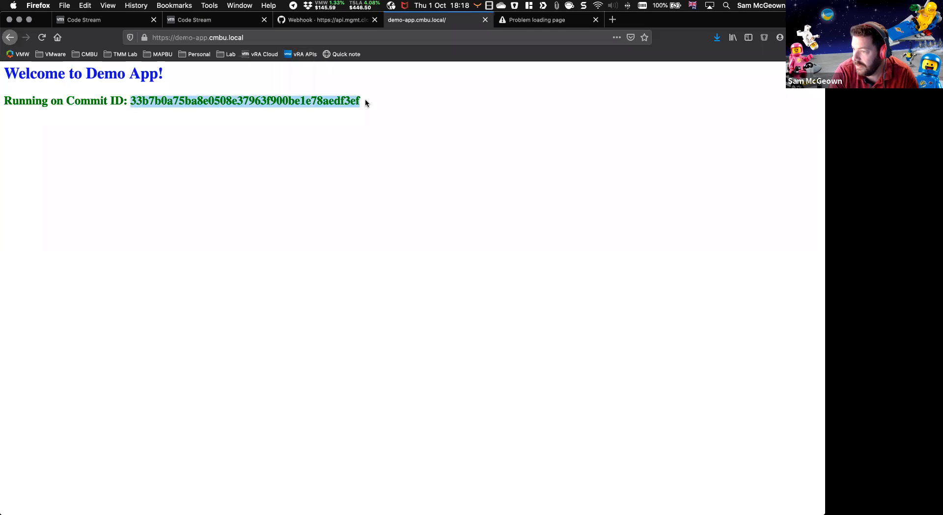
Step: Examine the create-namespace task's status and namespace output in execution #23, and refresh the execution to check the Deploy Green Application stage
click(84, 20)
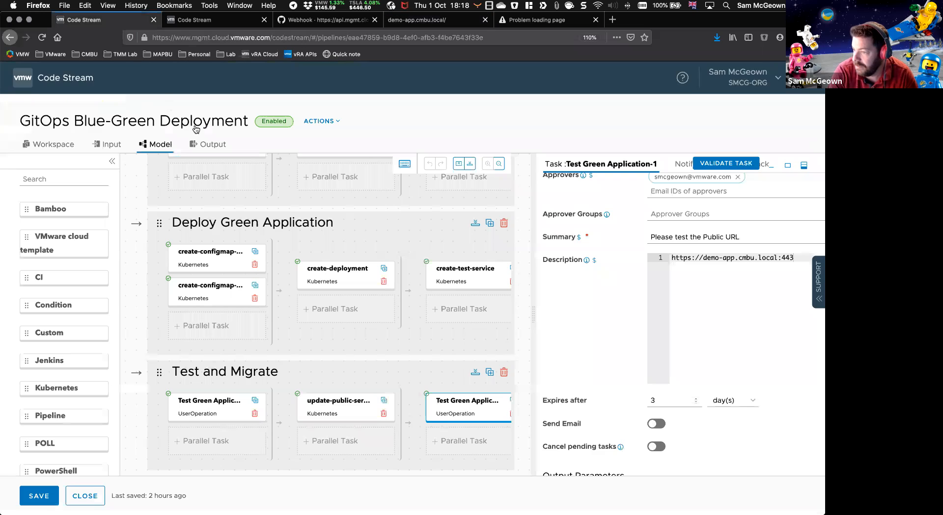
click(166, 22)
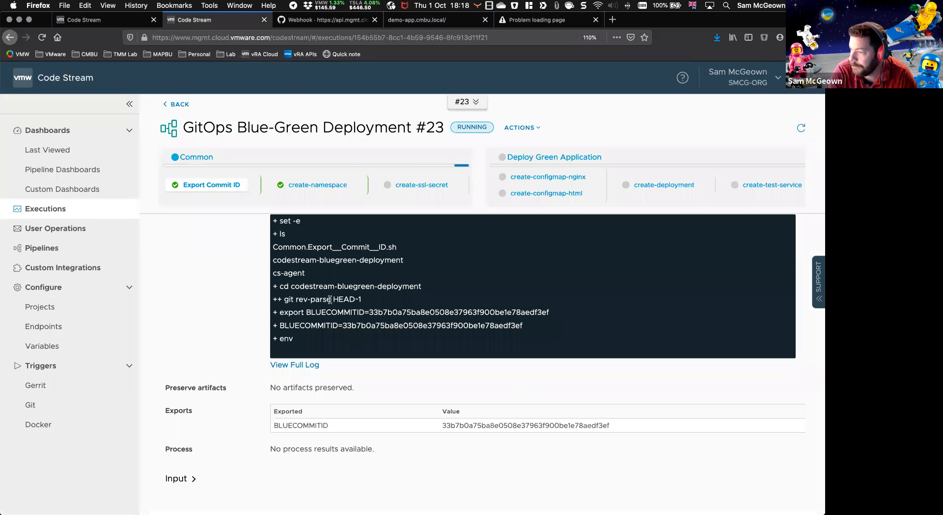
click(325, 188)
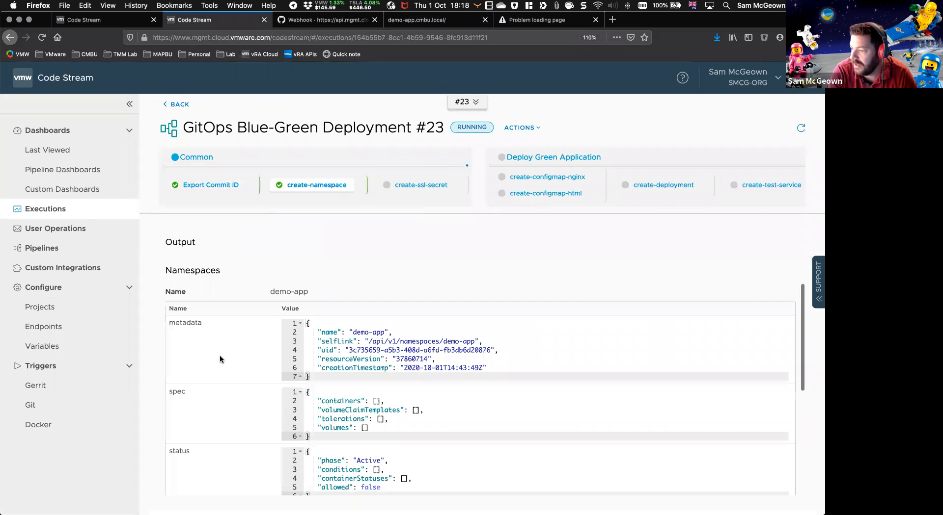
scroll(219, 355, down, 2)
scroll(220, 361, down, 5)
scroll(372, 274, up, 10)
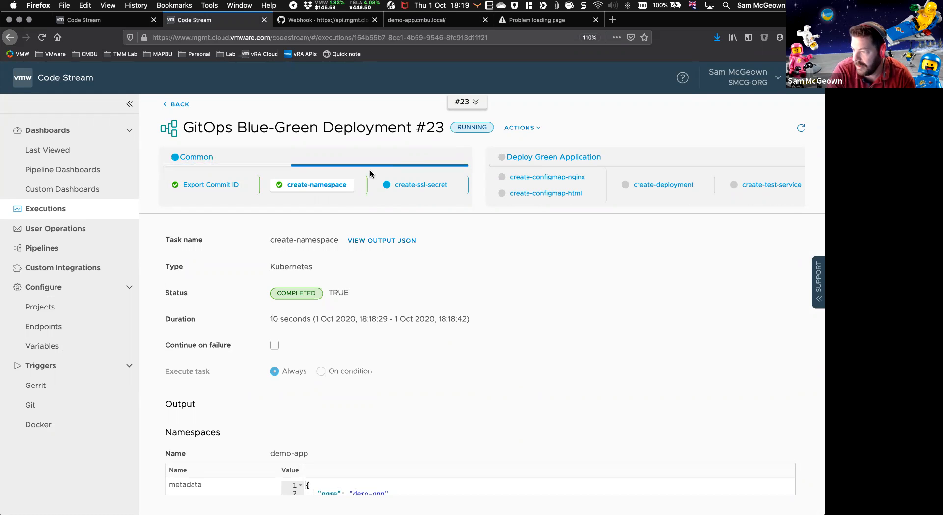
scroll(440, 295, down, 3)
scroll(440, 295, down, 5)
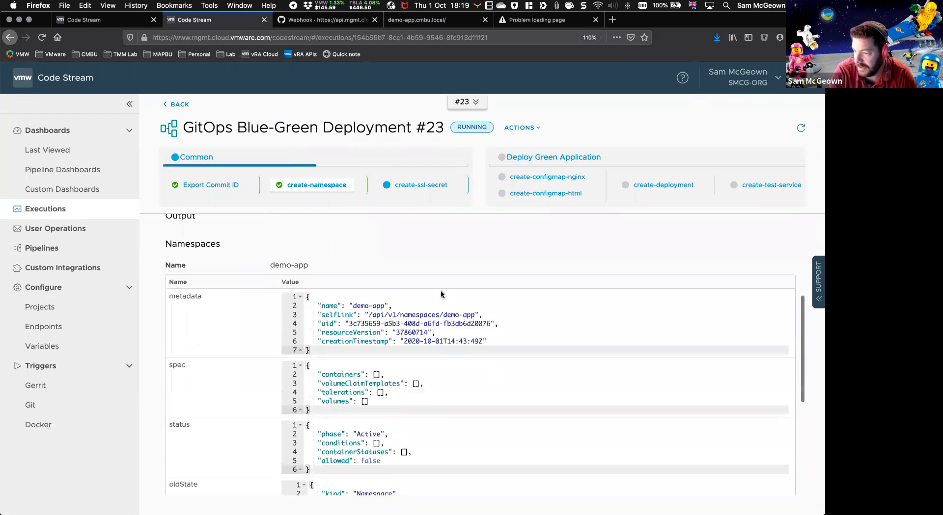
scroll(441, 293, up, 2)
scroll(466, 275, up, 6)
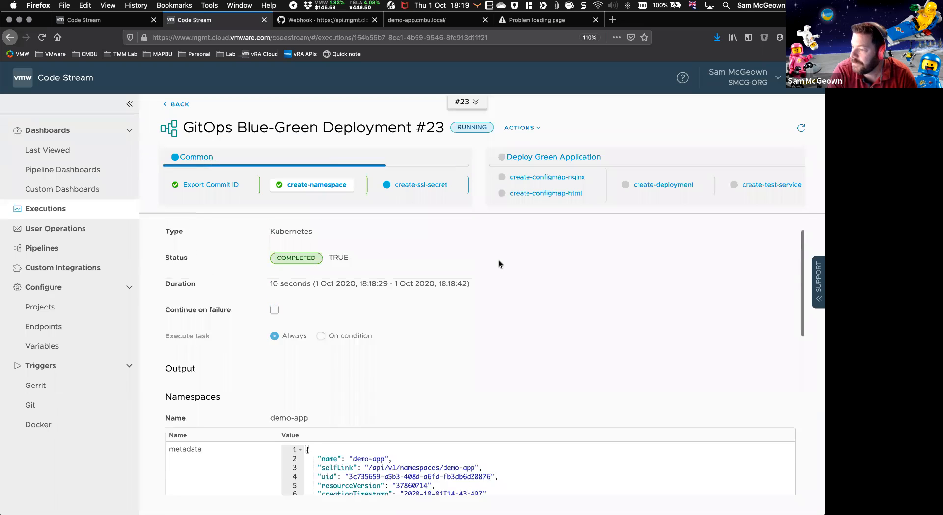
click(799, 129)
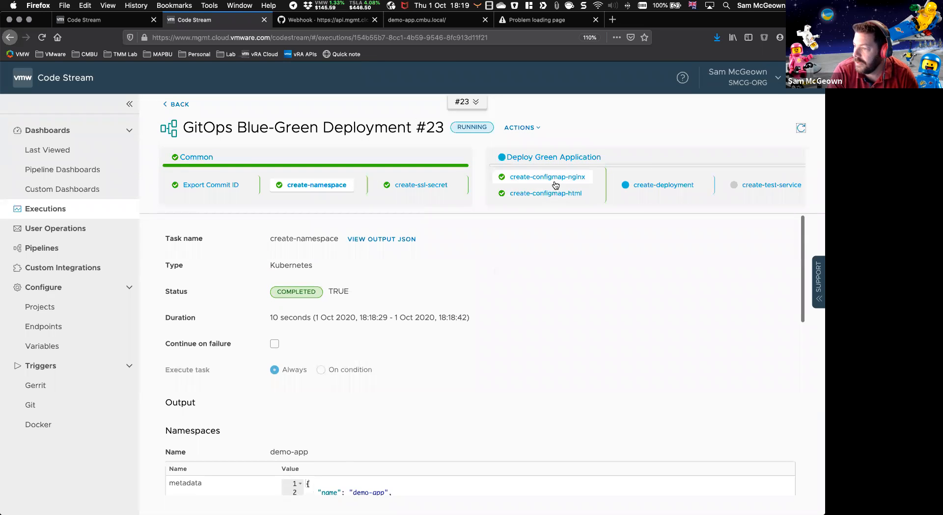
scroll(468, 182, right, 5)
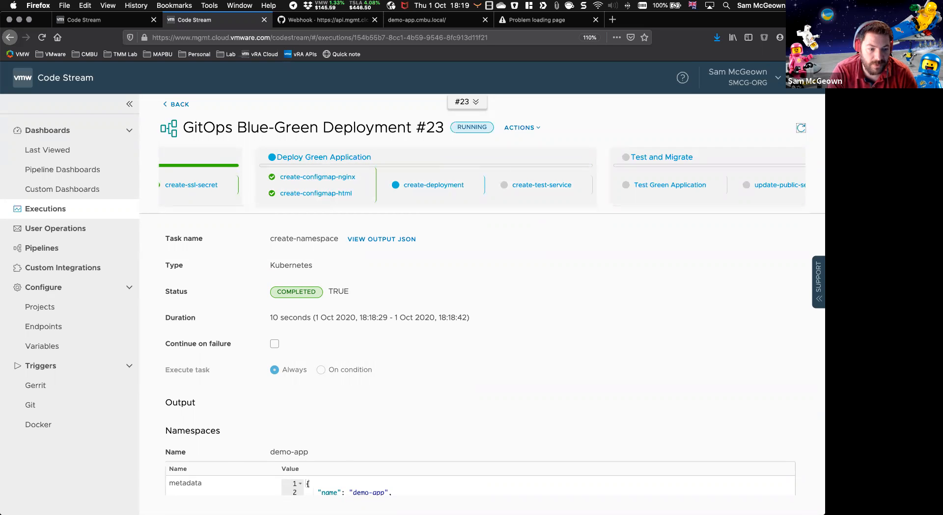
Step: Switch to the VS Code terminal, run "kg deployments.apps,service,configmaps" again and highlight the newest demo-app deployment
key(super+Tab)
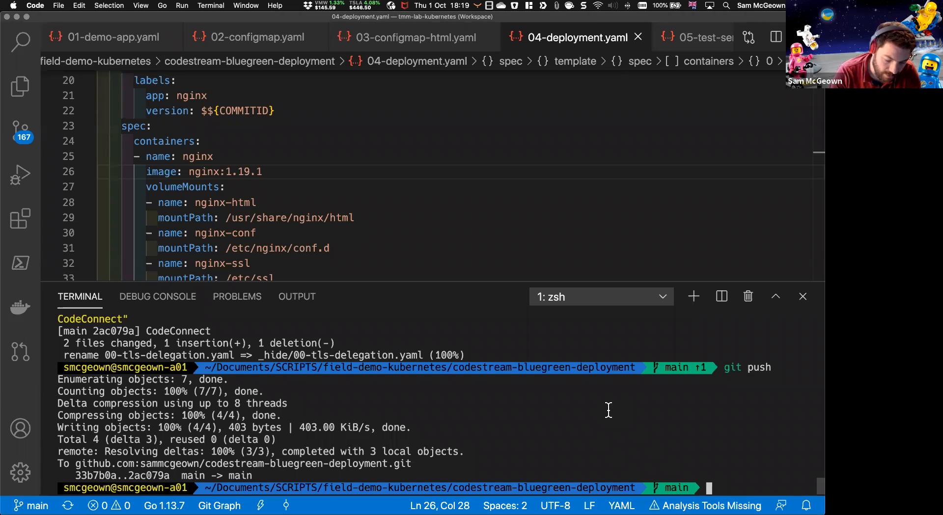
key(Up)
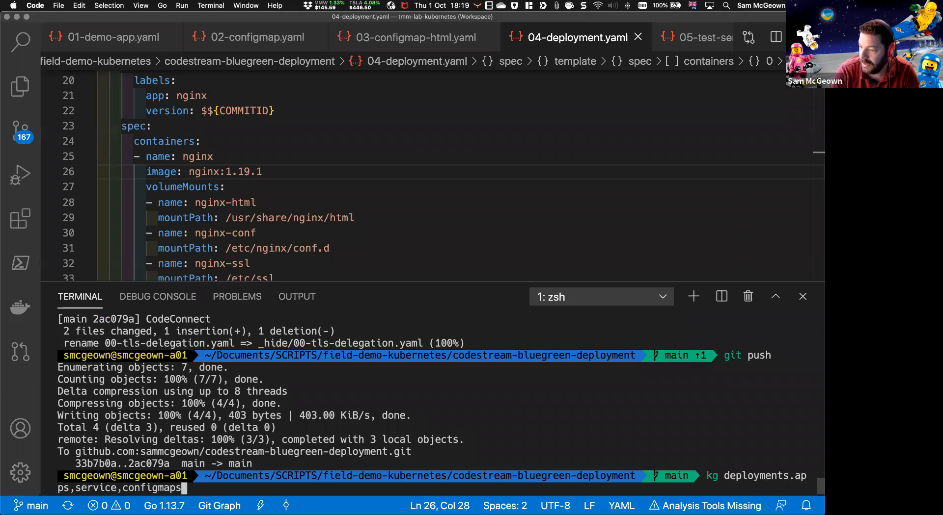
key(Return)
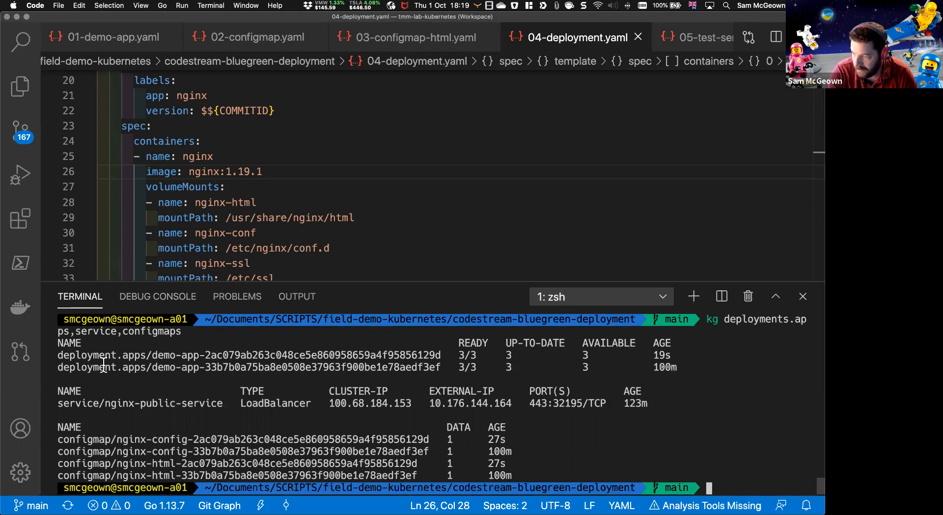
drag(58, 355, 444, 355)
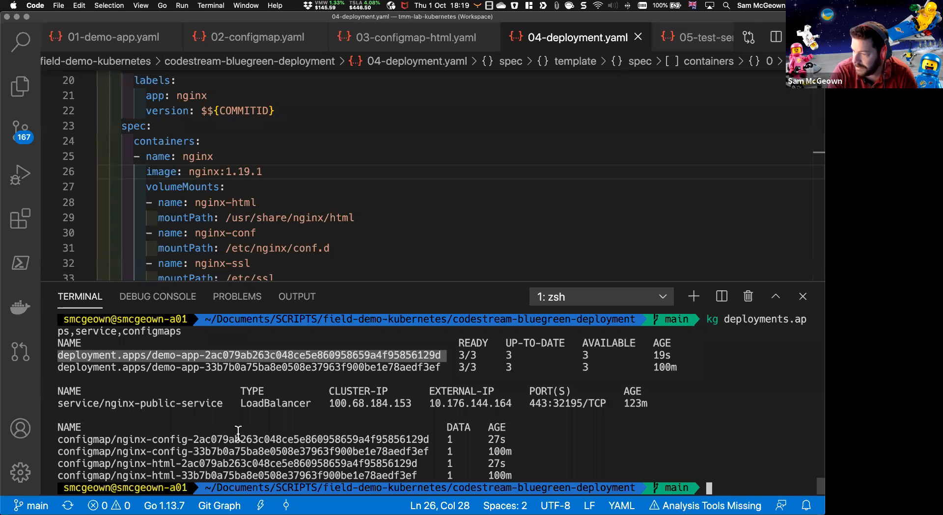
click(226, 407)
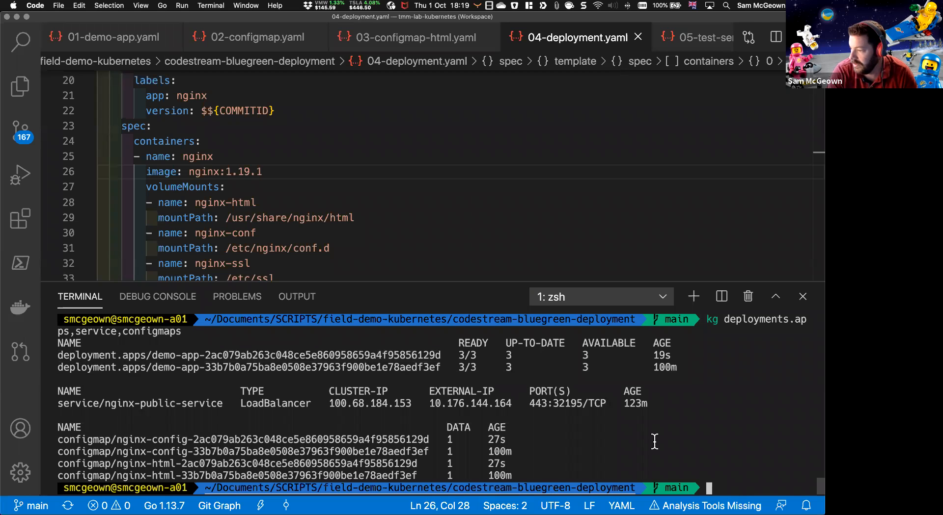
Step: Rerun the listing of deployments, services and configmaps and highlight the nginx-test-service port mapping
key(Up)
key(Return)
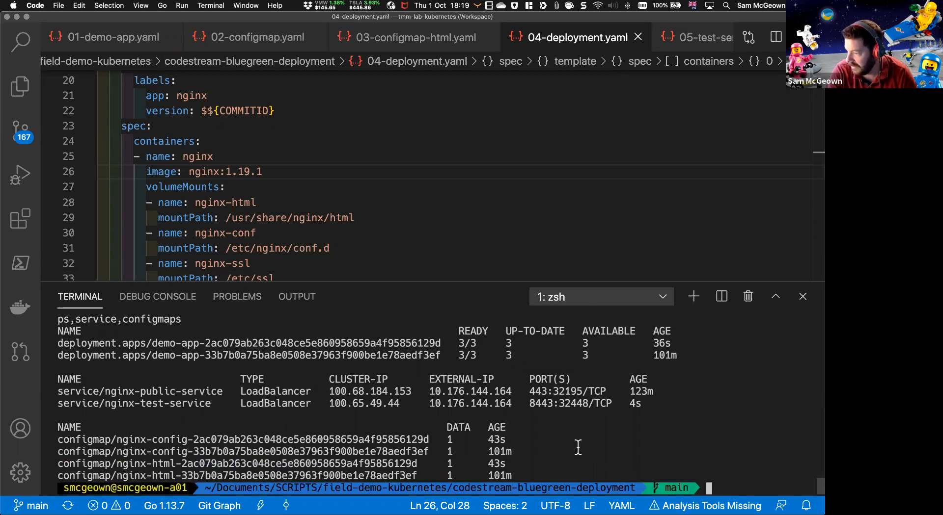
double_click(547, 406)
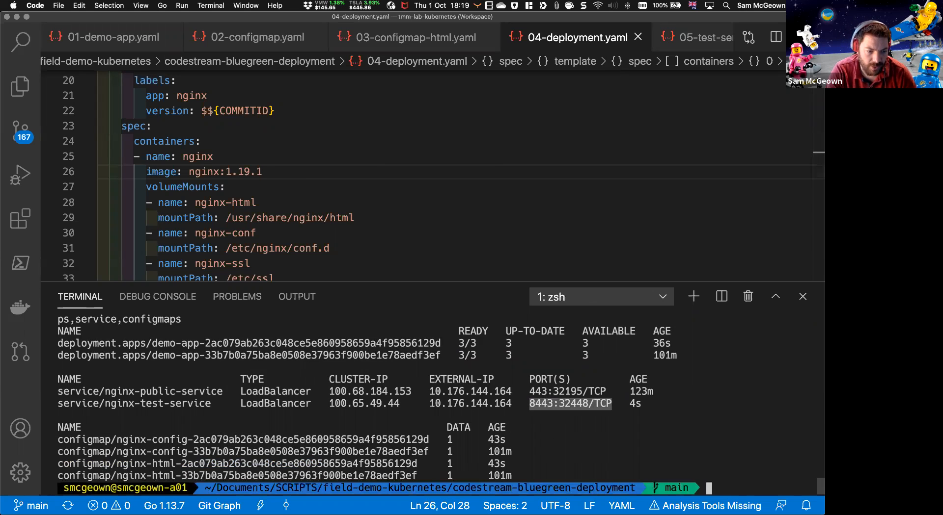
Step: Switch back to Firefox, refresh execution #23 and examine the Test Green Application task's approval options and input details
key(super+Tab)
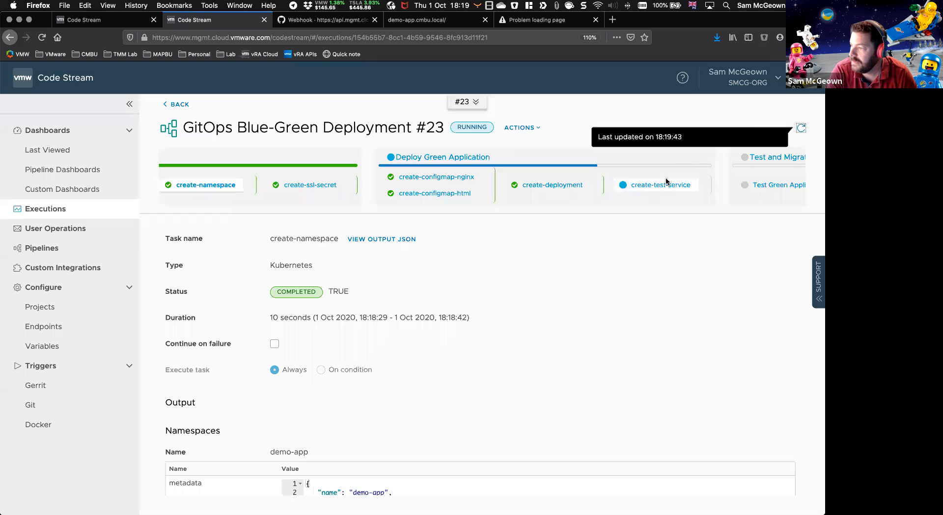
click(801, 129)
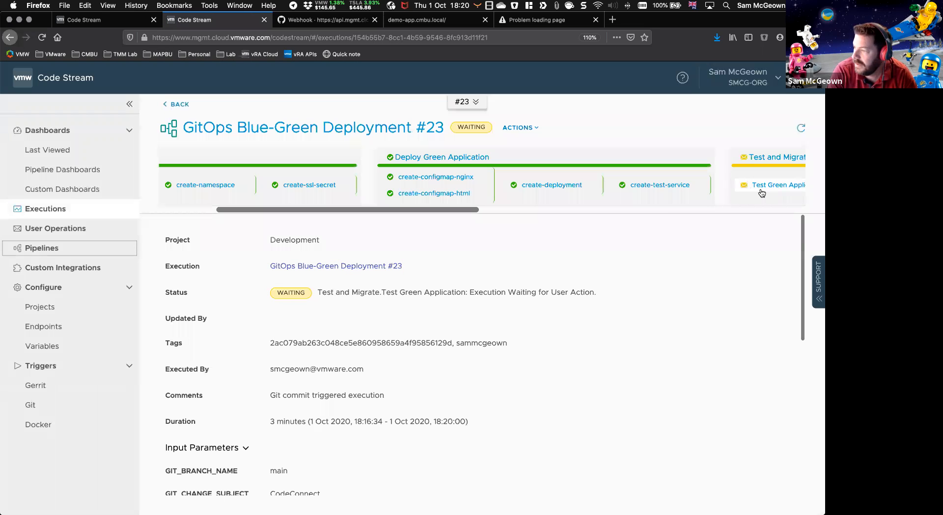
click(772, 189)
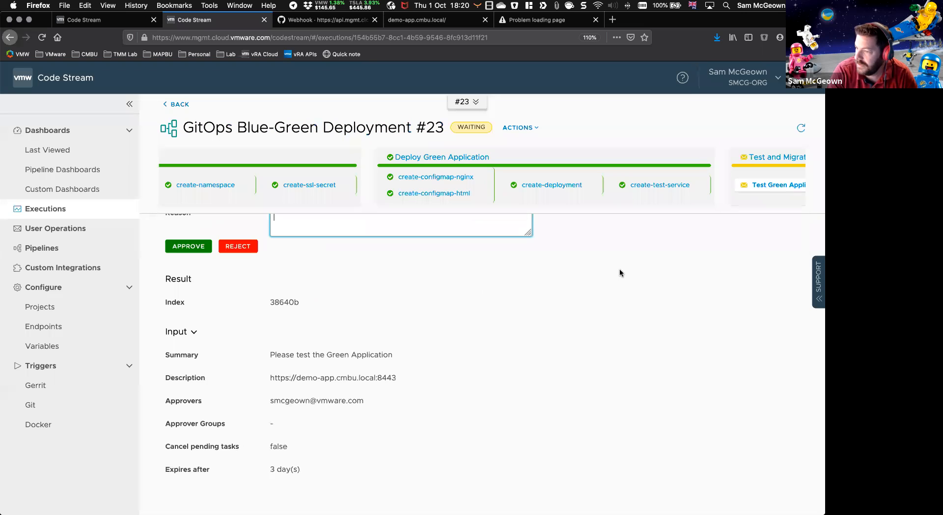
scroll(618, 269, up, 3)
scroll(363, 270, up, 2)
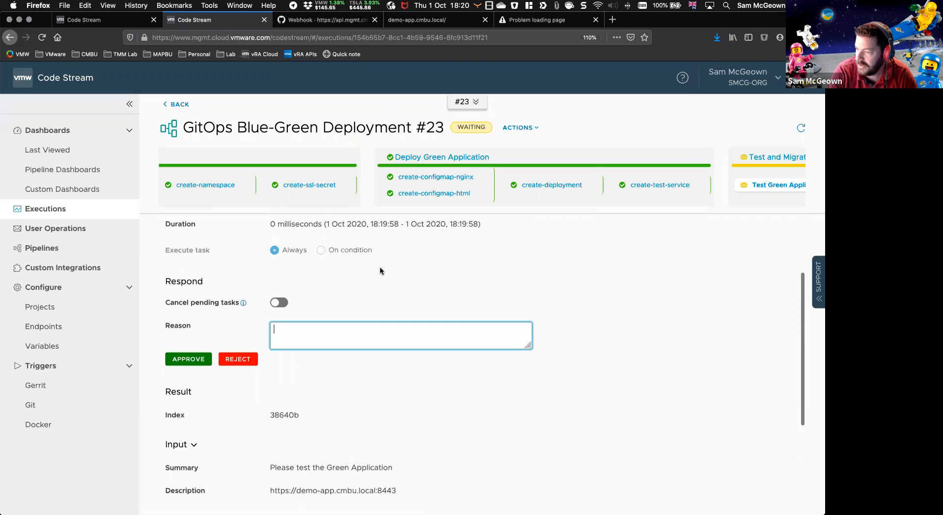
scroll(221, 283, down, 3)
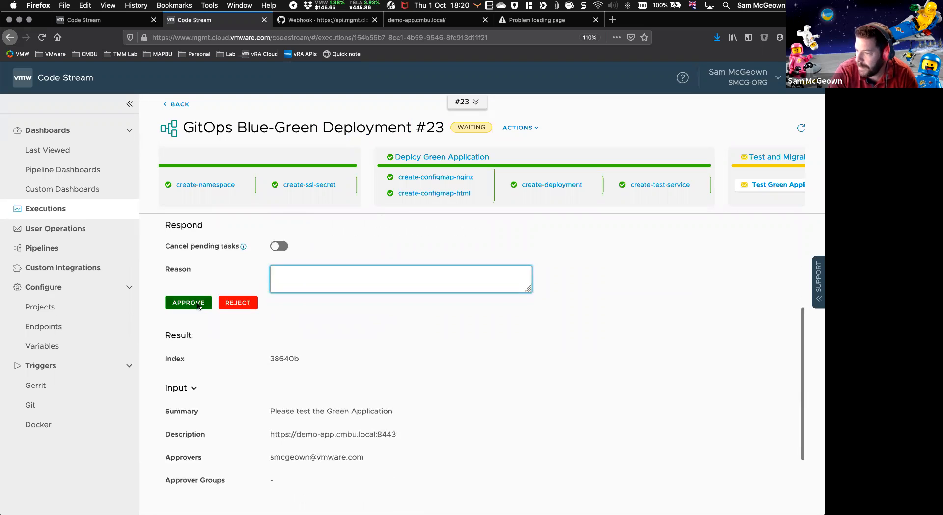
scroll(319, 354, down, 2)
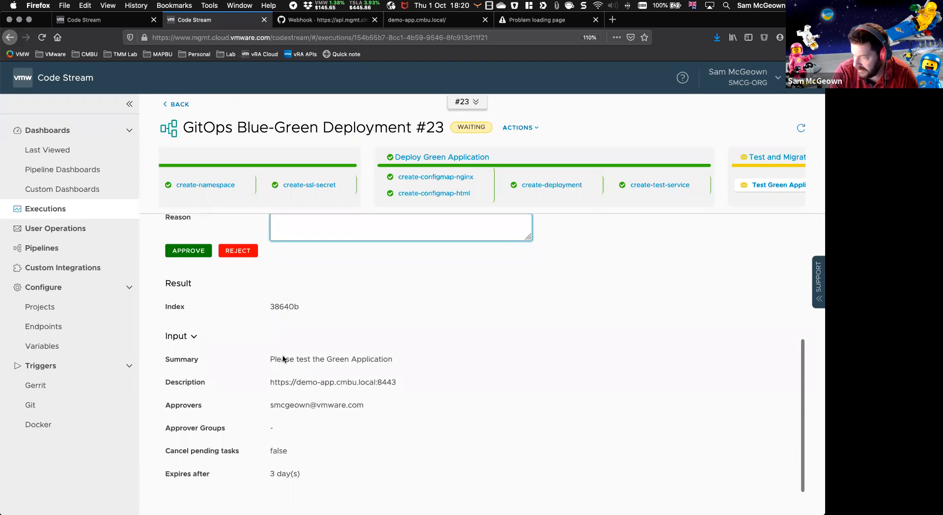
drag(269, 382, 422, 382)
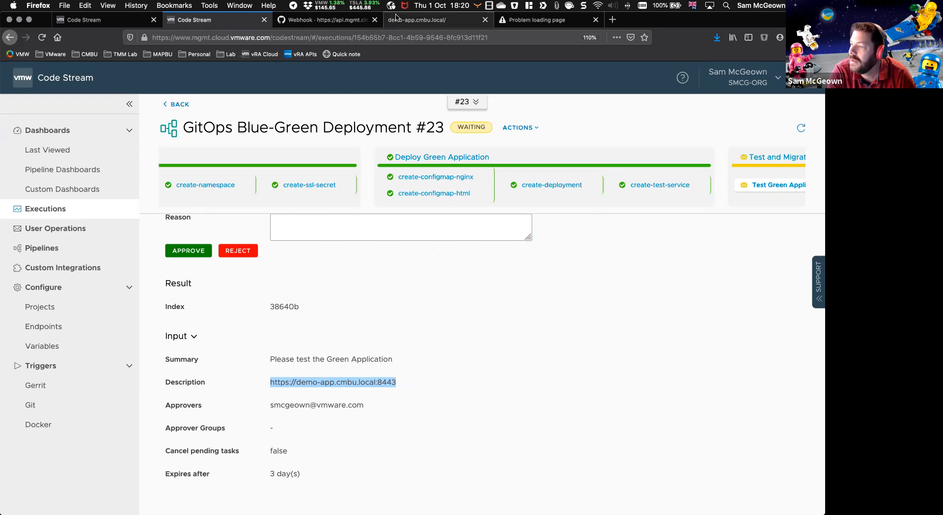
click(416, 20)
key(ctrl+Tab)
click(189, 37)
key(Return)
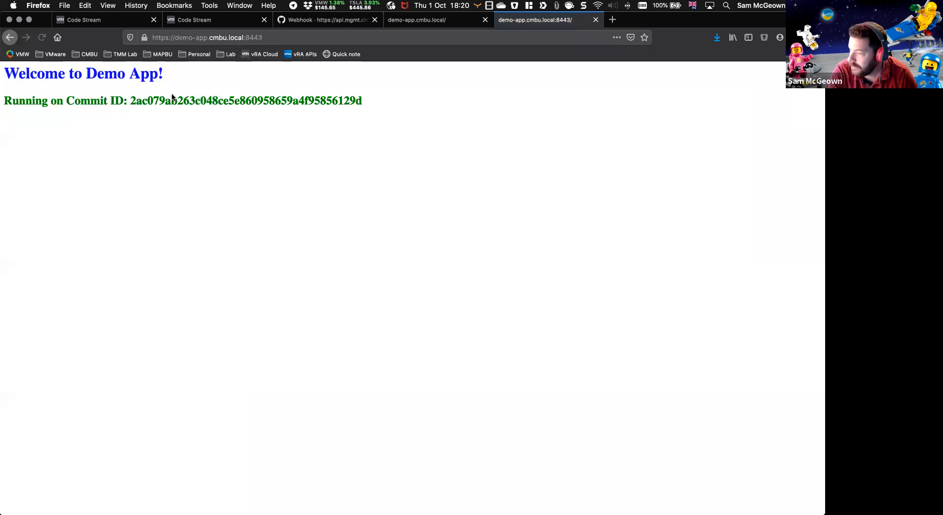
double_click(141, 98)
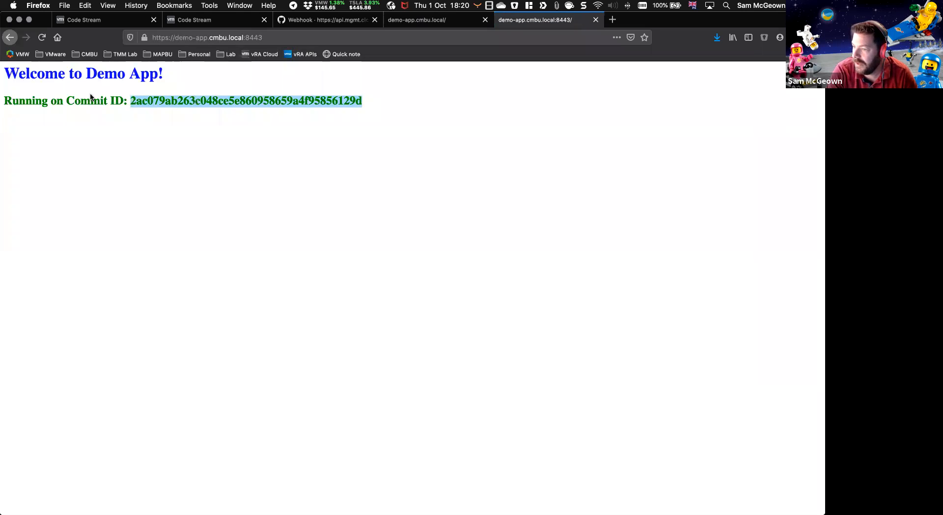
Step: Highlight the test page's commit ID and reload the public demo-app.cmbu.local and port 8443 pages to compare their commit IDs
click(113, 102)
drag(130, 102, 443, 97)
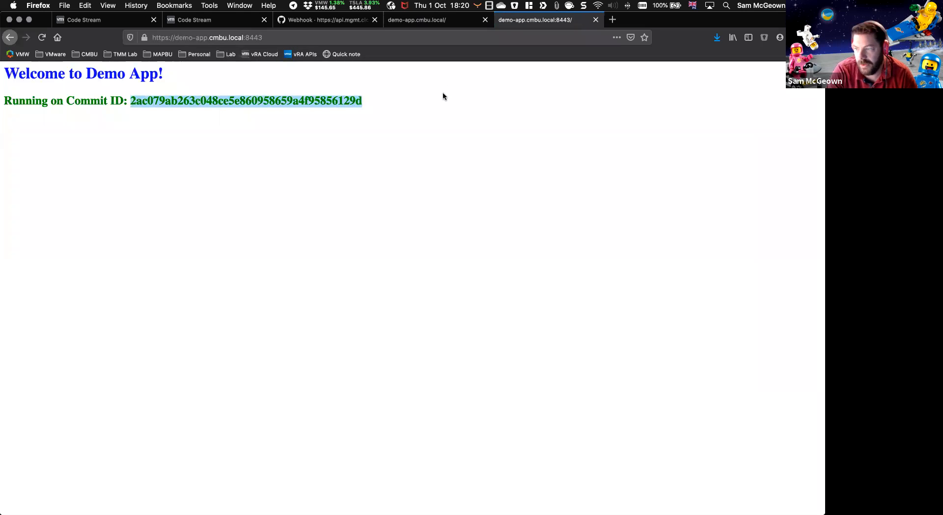
click(395, 20)
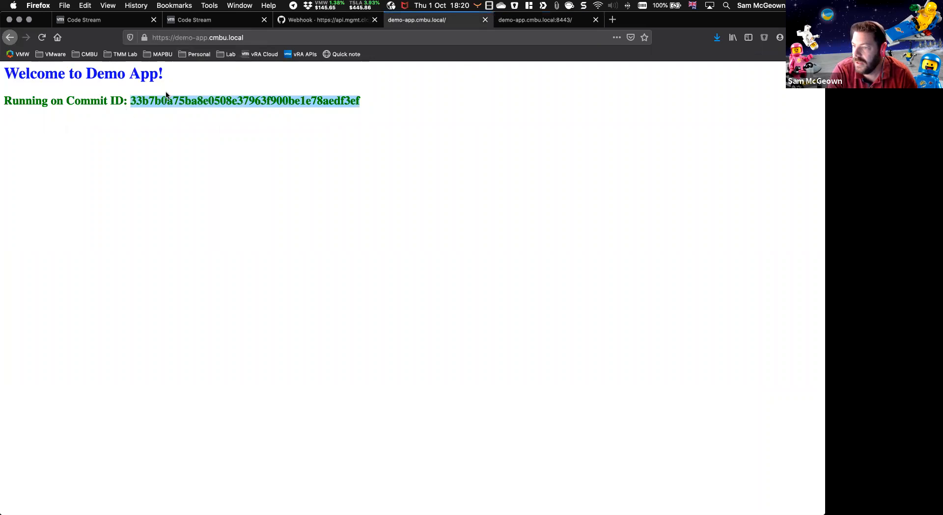
click(184, 36)
key(Return)
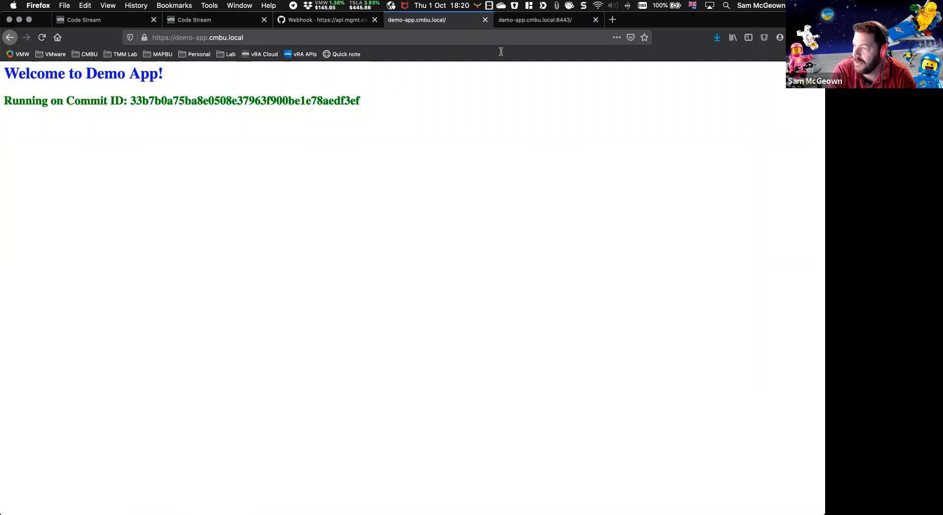
click(519, 24)
click(232, 113)
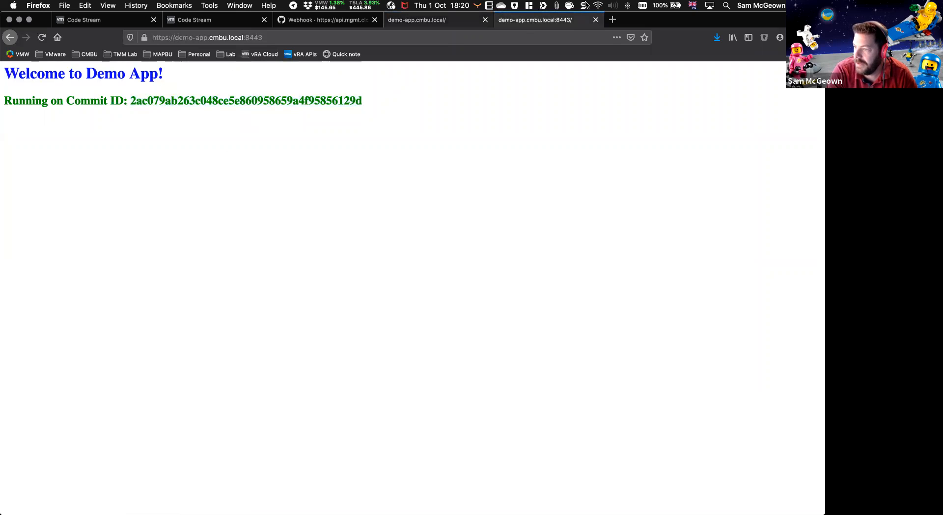
click(309, 35)
key(Return)
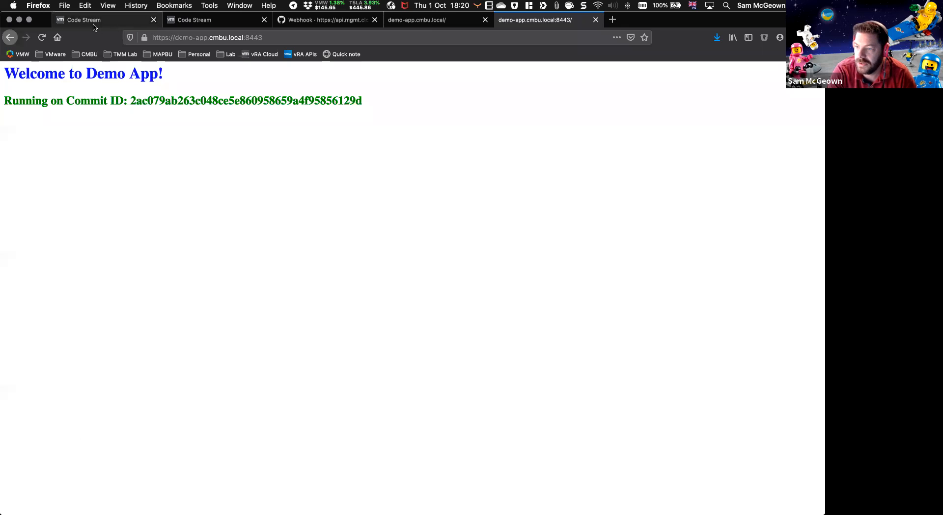
Step: Return to execution #23 and approve the Test Green Application task
click(165, 23)
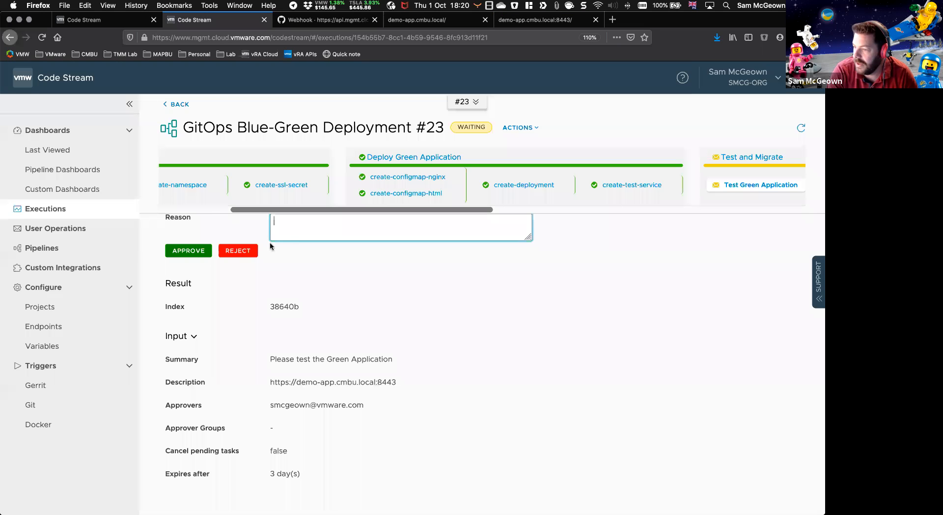
click(189, 251)
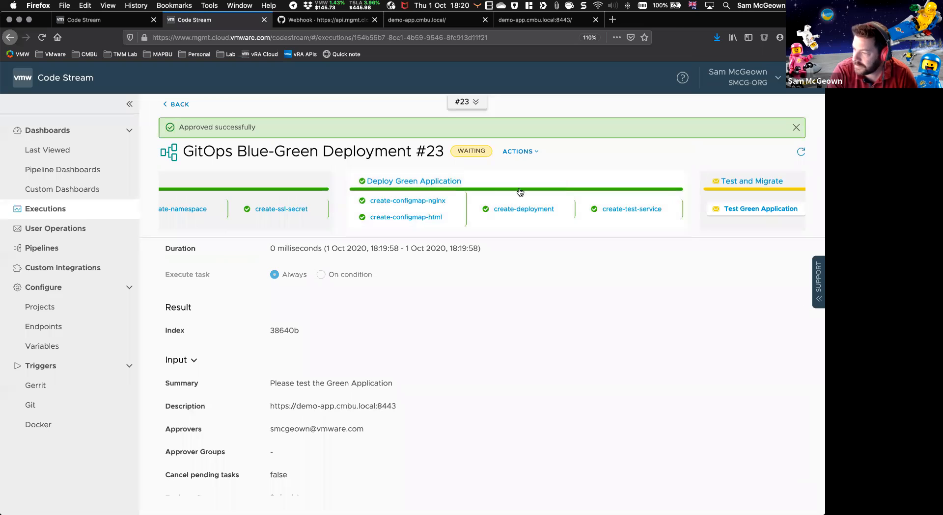
Step: Examine the update-public-service task in the Test and Migrate stage, highlighting the version in its oldState output and its COMMITID input
scroll(467, 193, right, 7)
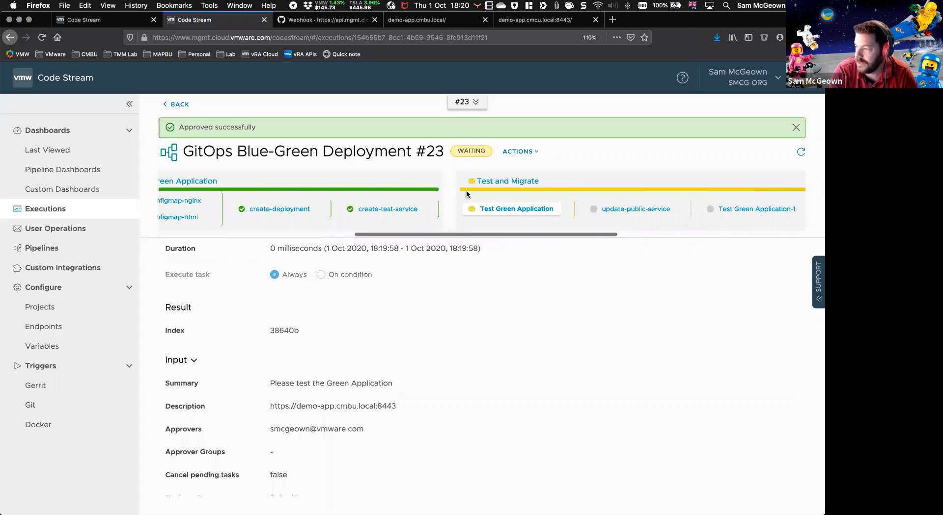
scroll(466, 191, right, 4)
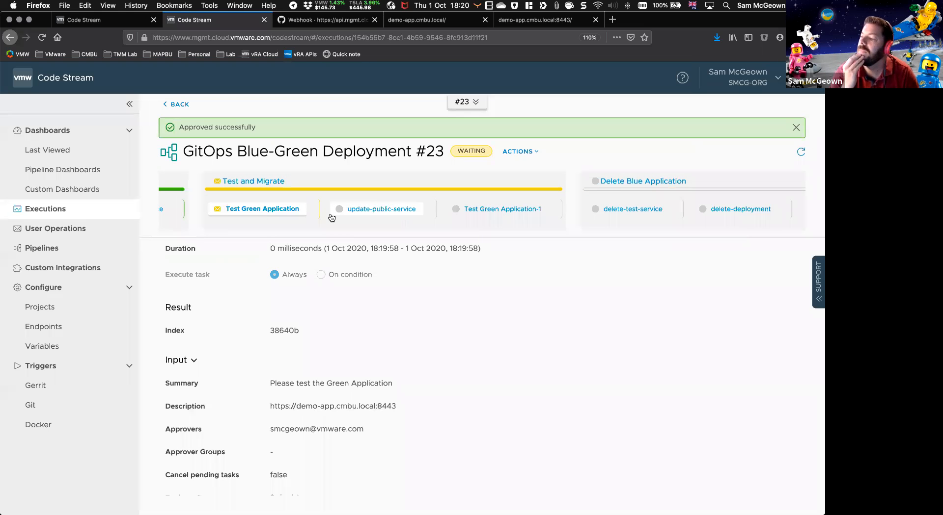
click(356, 213)
scroll(457, 268, down, 1)
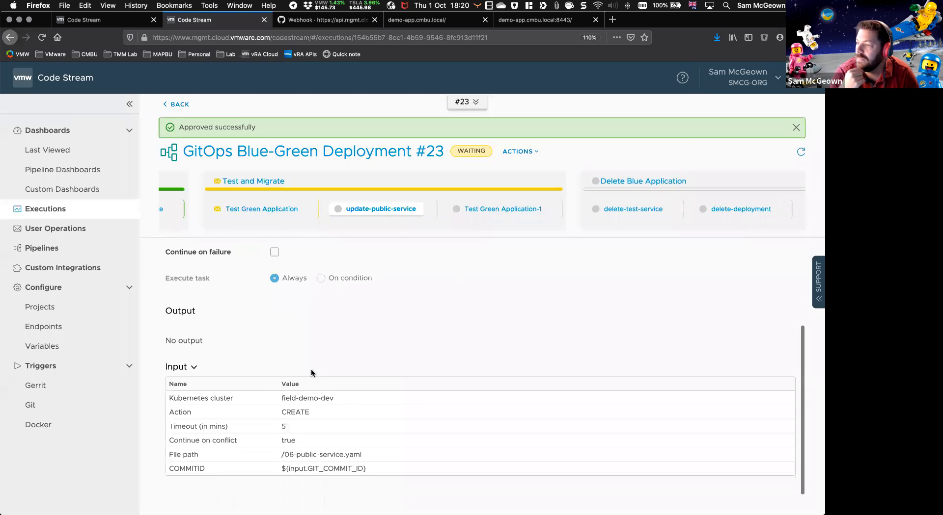
scroll(239, 412, down, 1)
scroll(239, 411, down, 3)
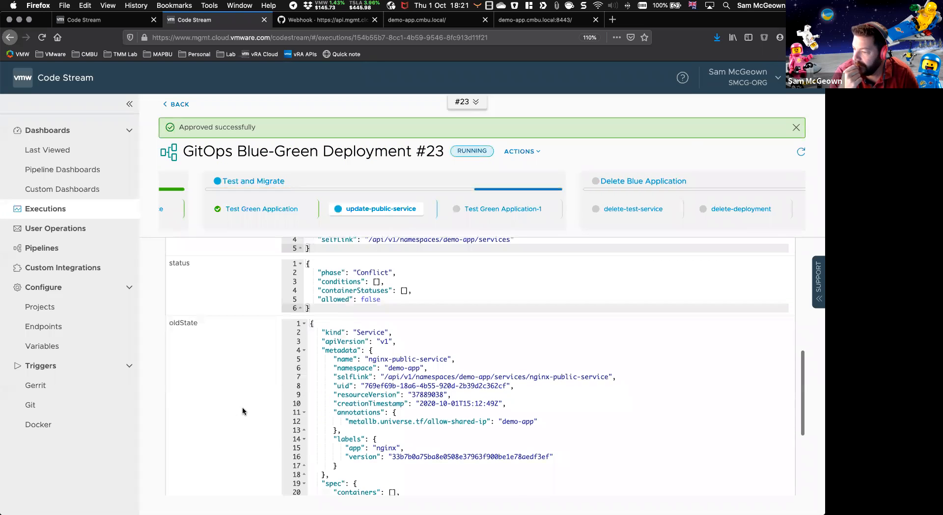
scroll(396, 407, down, 4)
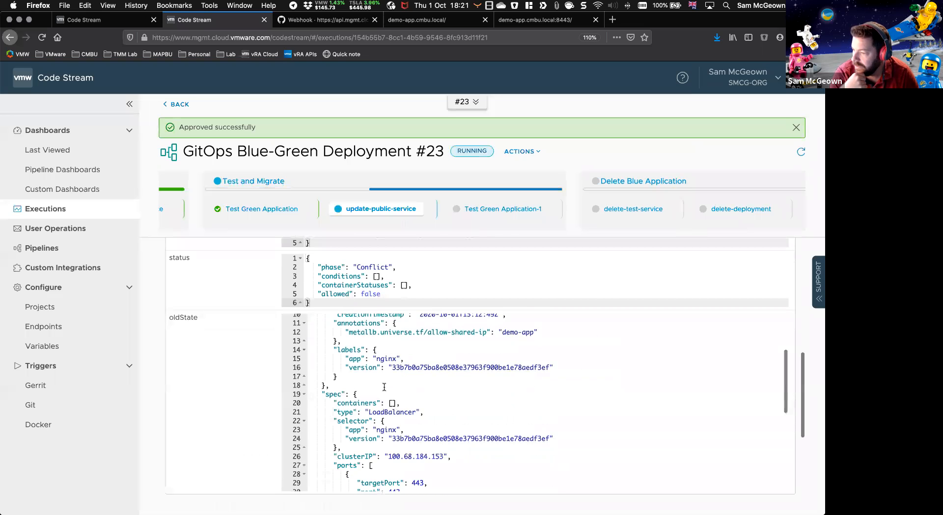
click(397, 349)
drag(397, 349, 548, 348)
scroll(442, 402, down, 10)
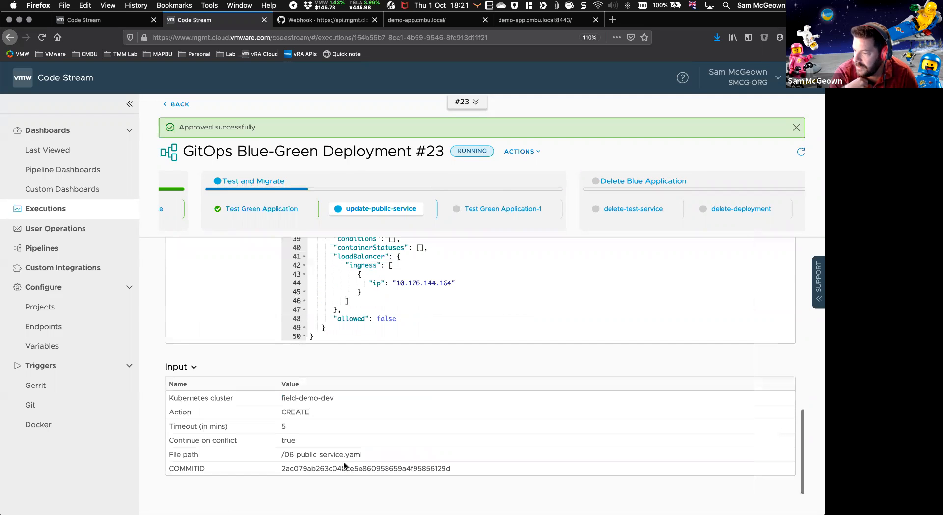
double_click(285, 470)
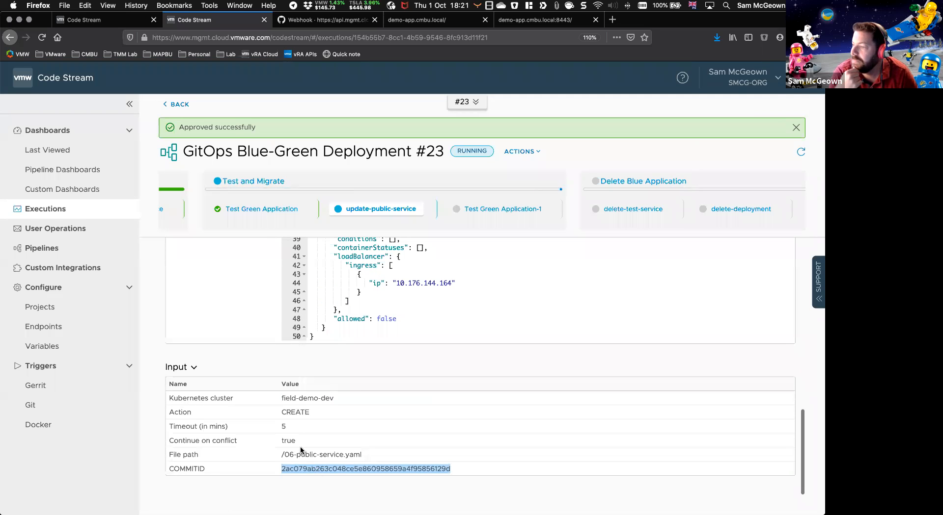
scroll(372, 392, up, 2)
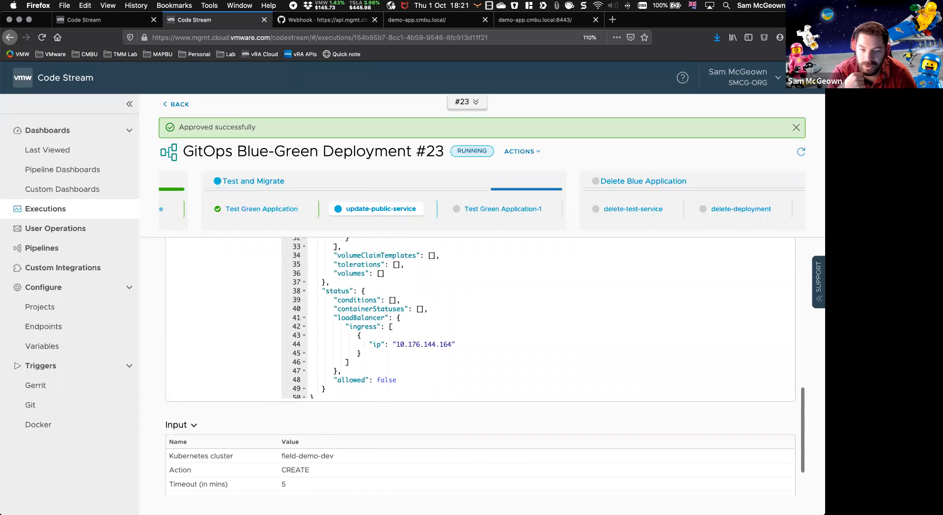
click(497, 213)
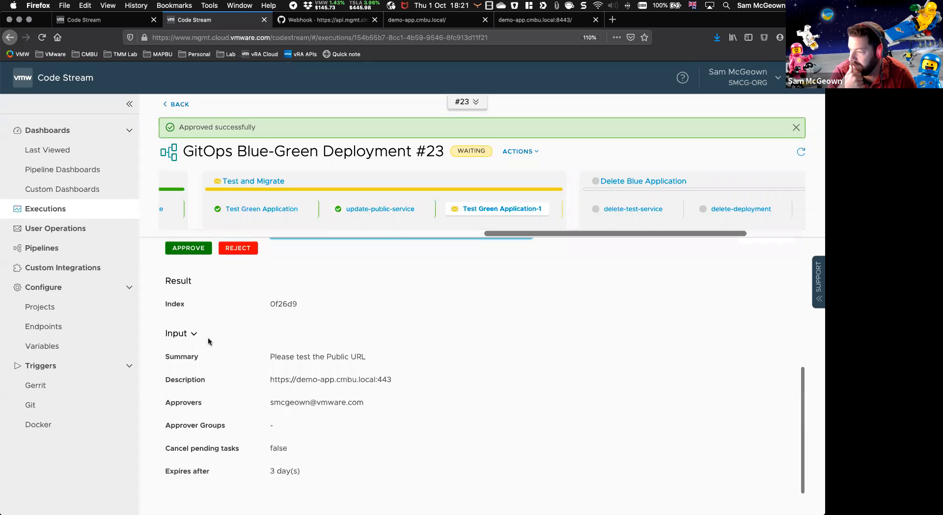
click(531, 20)
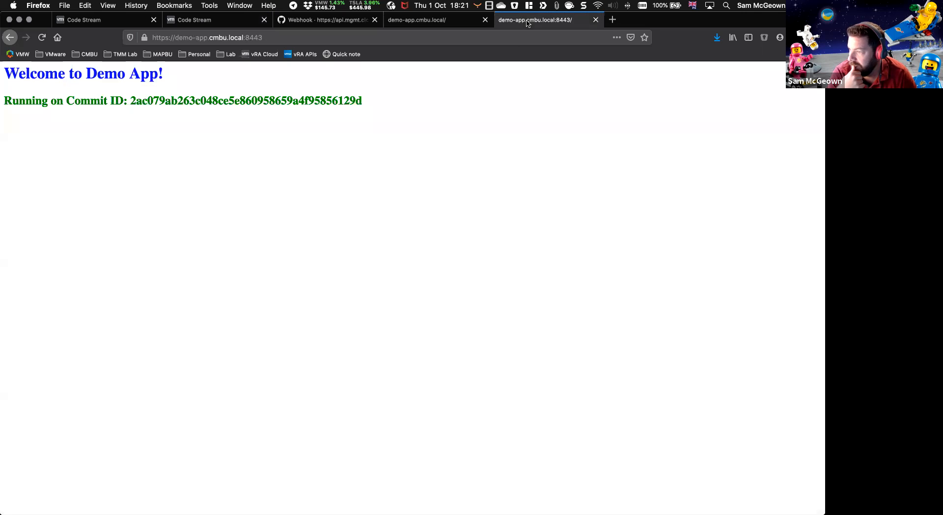
click(427, 19)
click(172, 39)
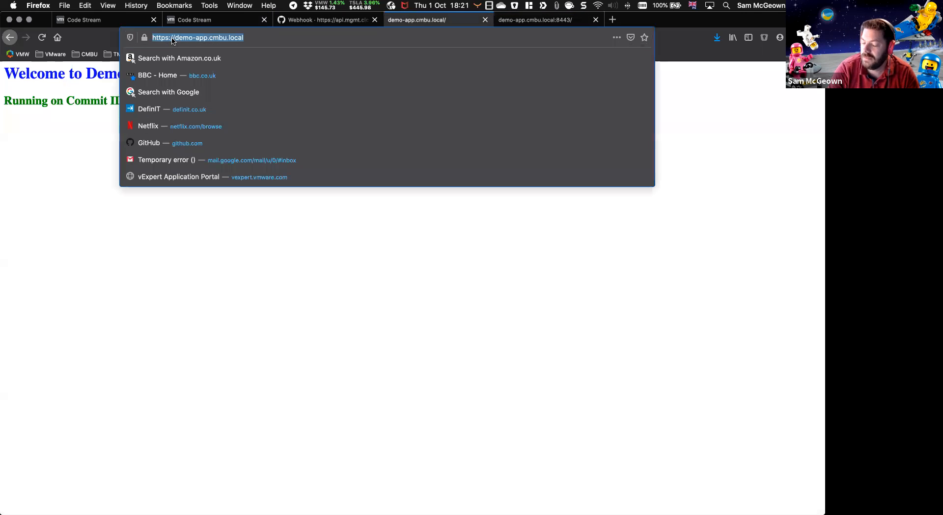
key(Return)
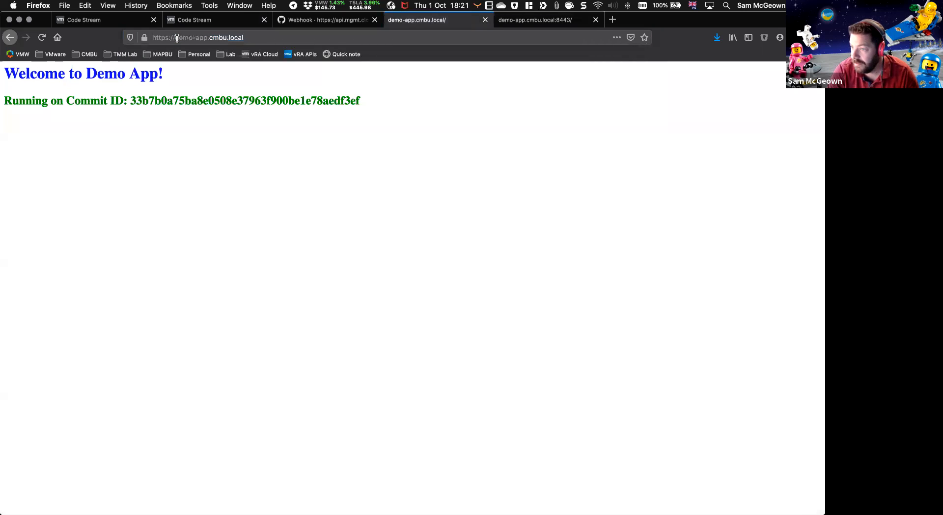
click(42, 38)
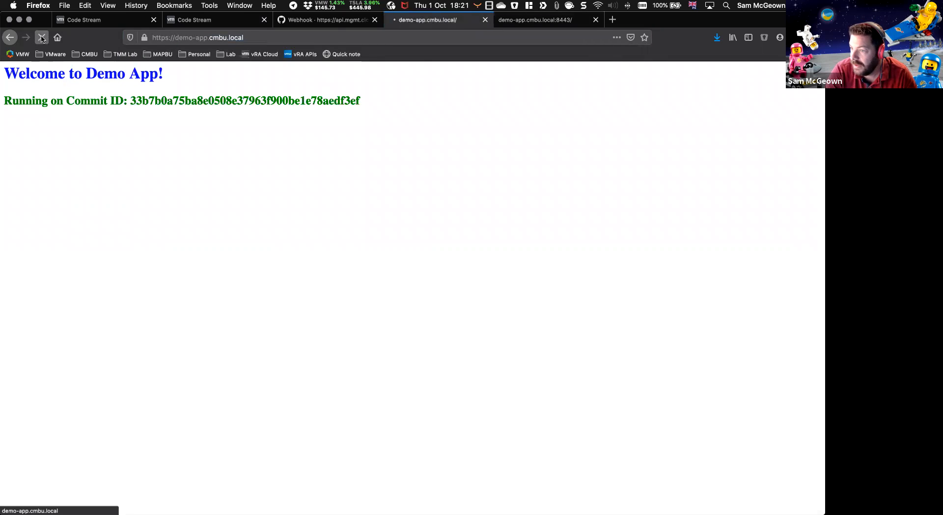
drag(114, 100, 383, 104)
click(311, 200)
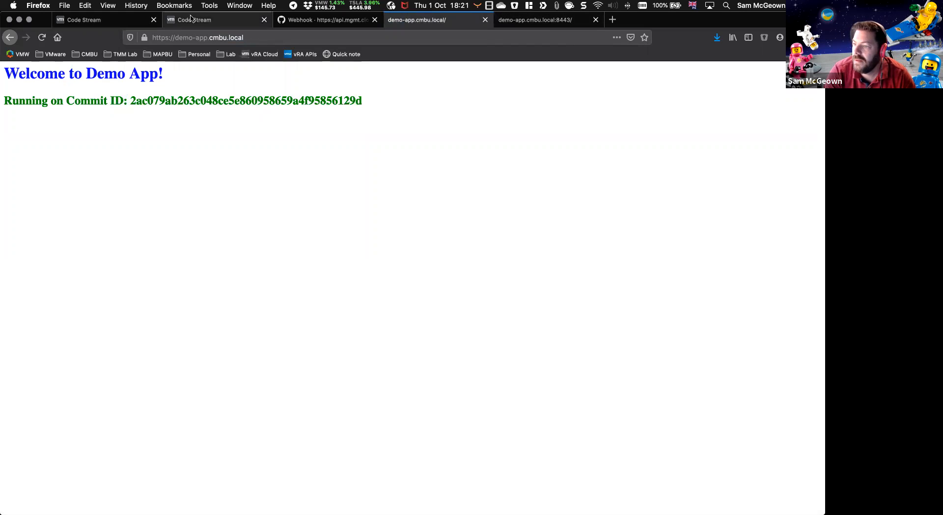
Step: Return to execution #23 and approve the Test Green Application-1 task
click(191, 19)
scroll(397, 213, down, 3)
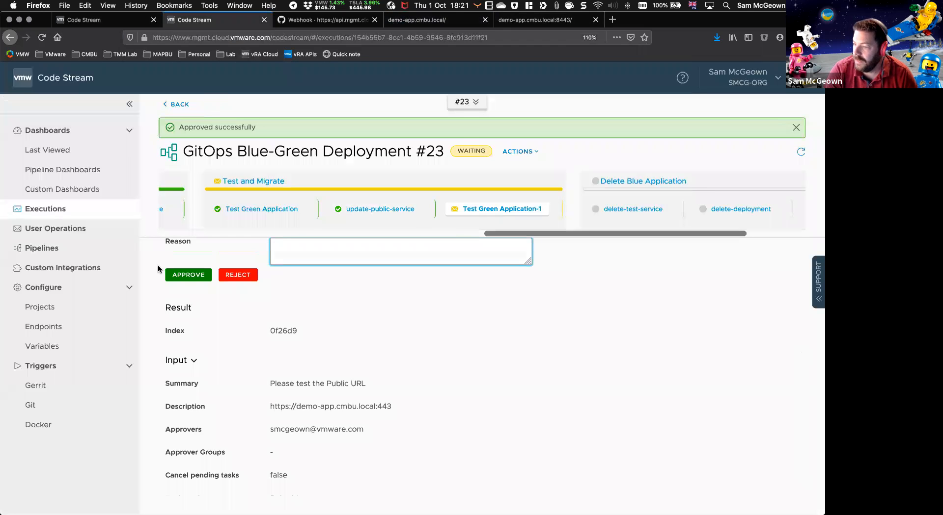
click(178, 278)
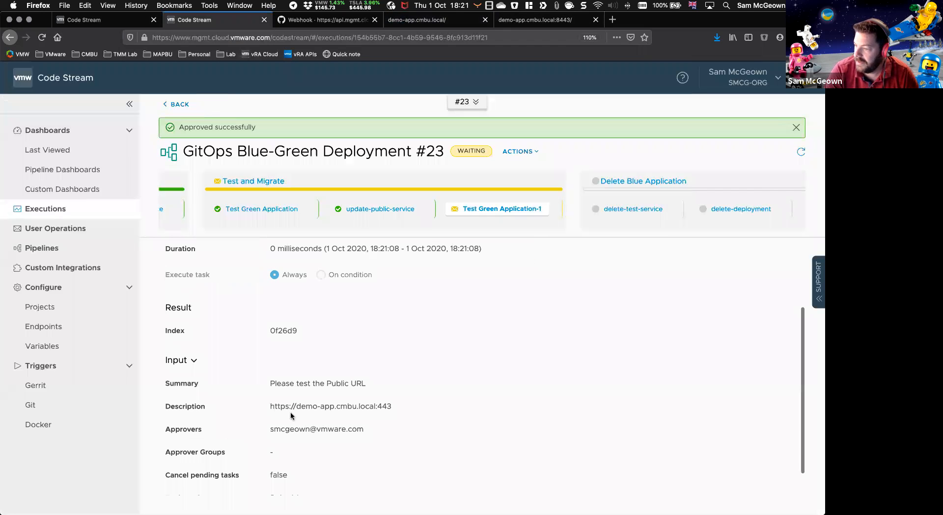
Step: Refresh execution #23 and check the progress of the Delete Blue Application stage
scroll(290, 416, down, 1)
scroll(594, 218, right, 5)
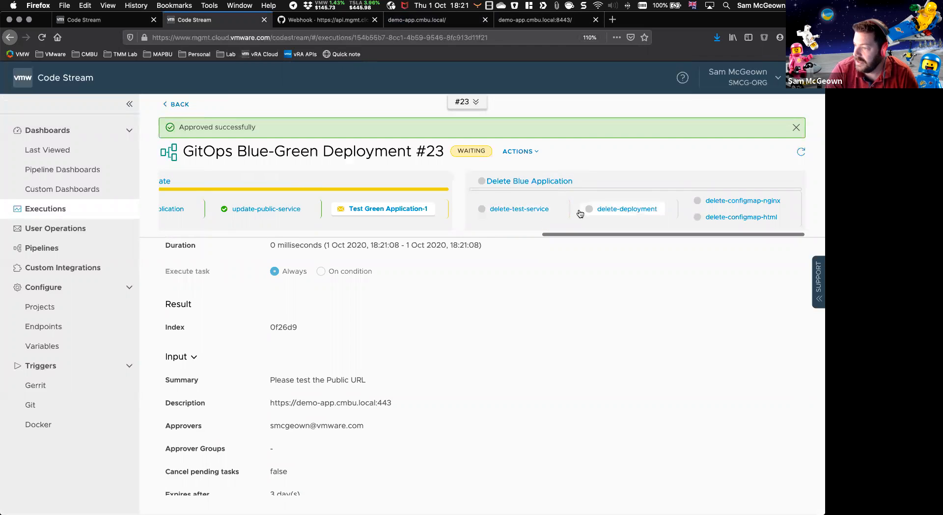
click(796, 151)
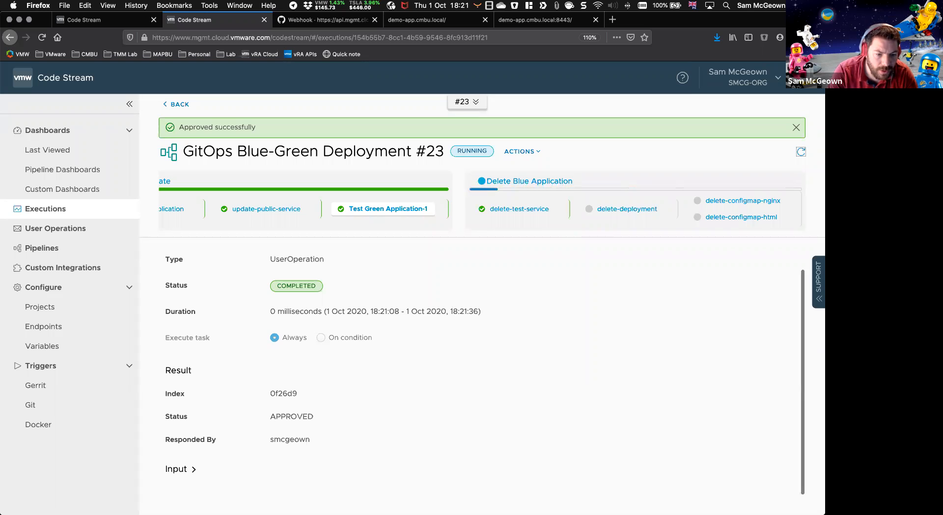
Step: Switch to the VS Code terminal and run "kg deployments.apps,service,configmaps" twice to check the cleanup of the blue application's resources
key(super+Tab)
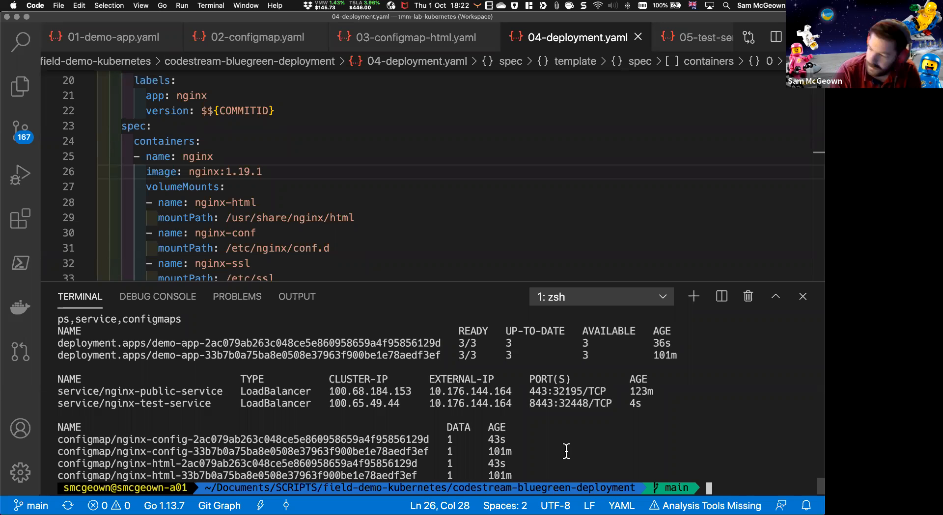
key(Up)
key(Return)
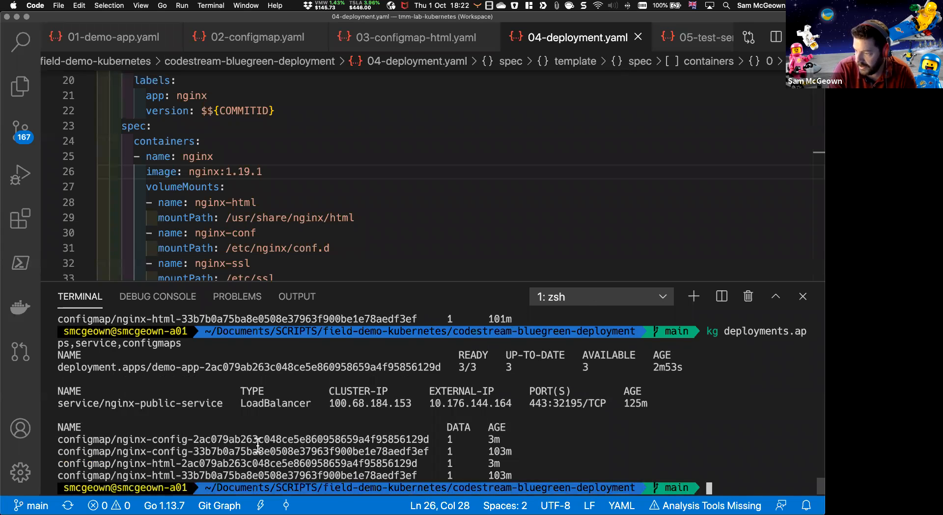
key(Up)
key(Return)
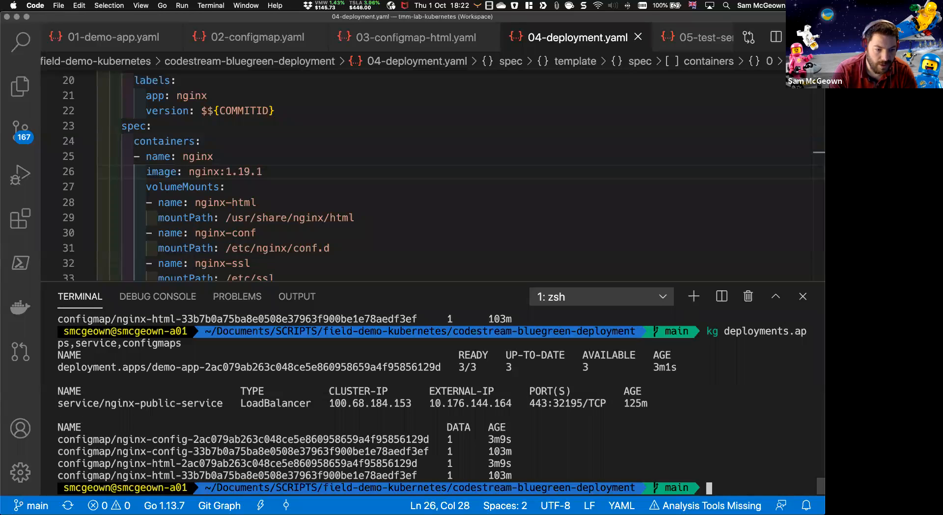
Step: Switch back to Firefox, refresh execution #23 and review the status of its Test and Migrate and Delete Blue Application stages
key(super+Tab)
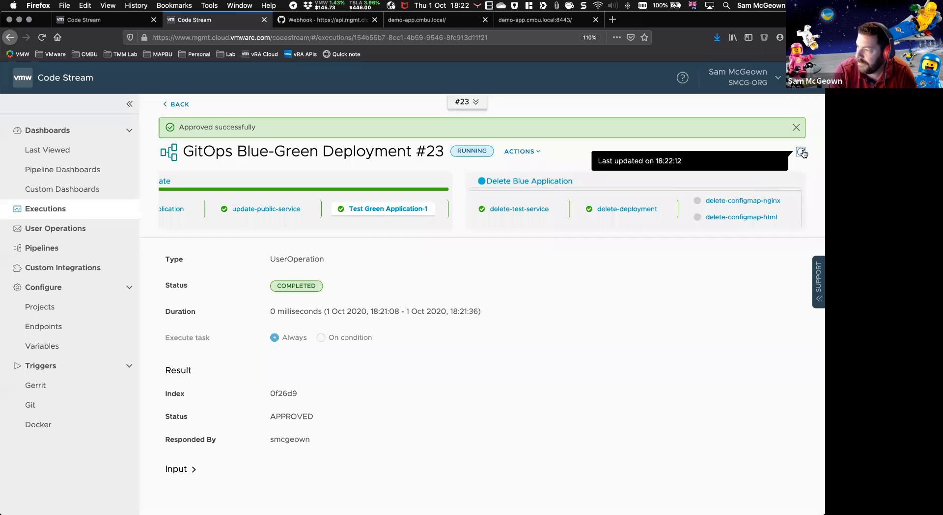
click(801, 153)
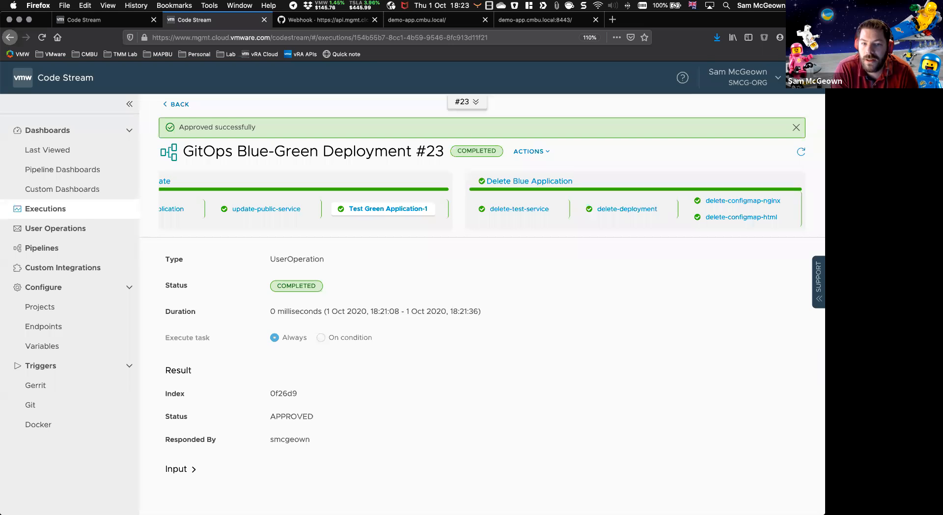
scroll(455, 219, left, 5)
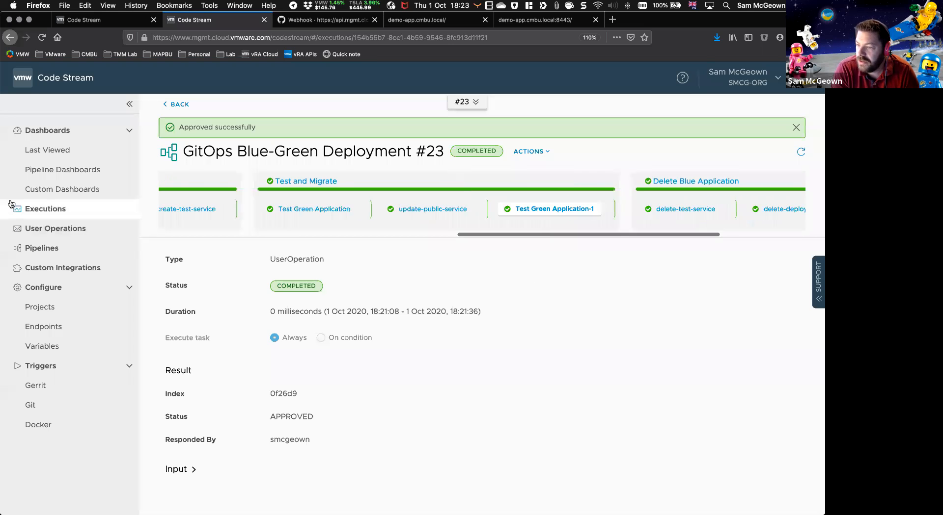
Step: Close the pipeline editor and export the GitOps Blue-Green Deployment pipeline from the pipelines list
click(85, 20)
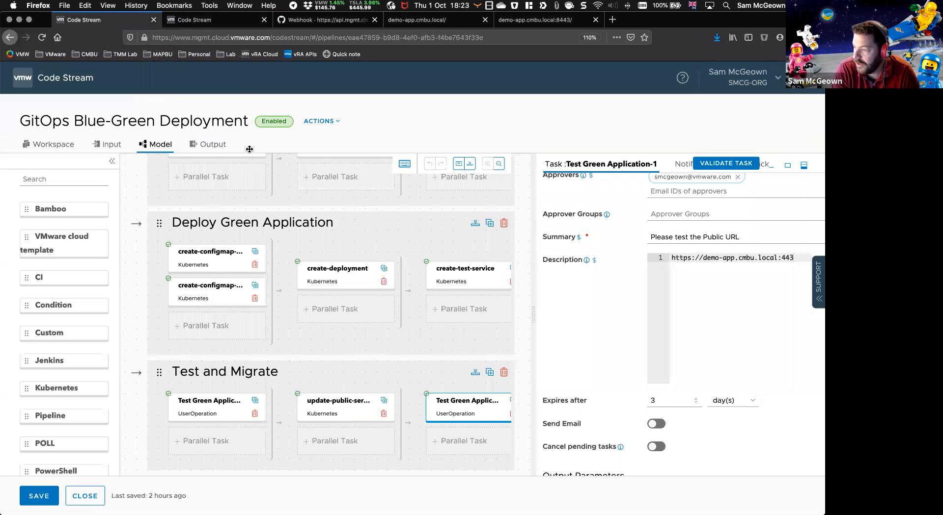
click(75, 490)
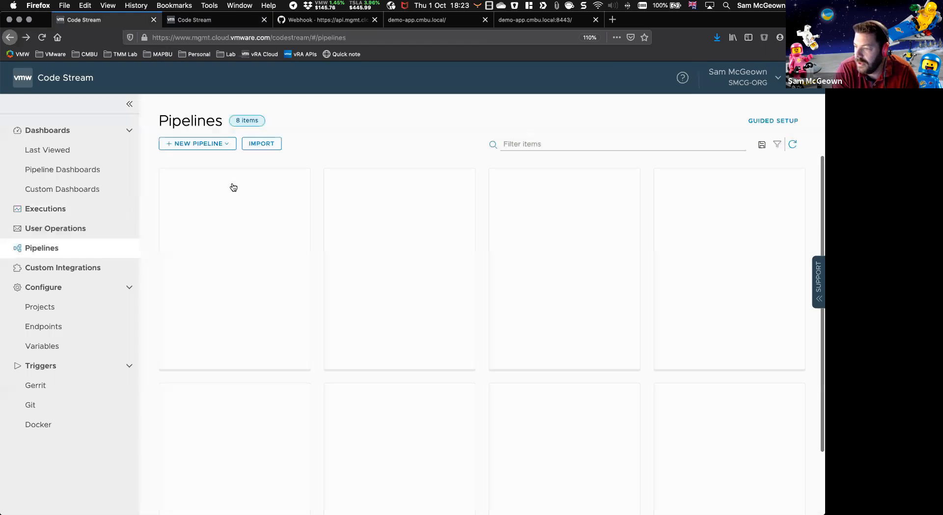
click(229, 386)
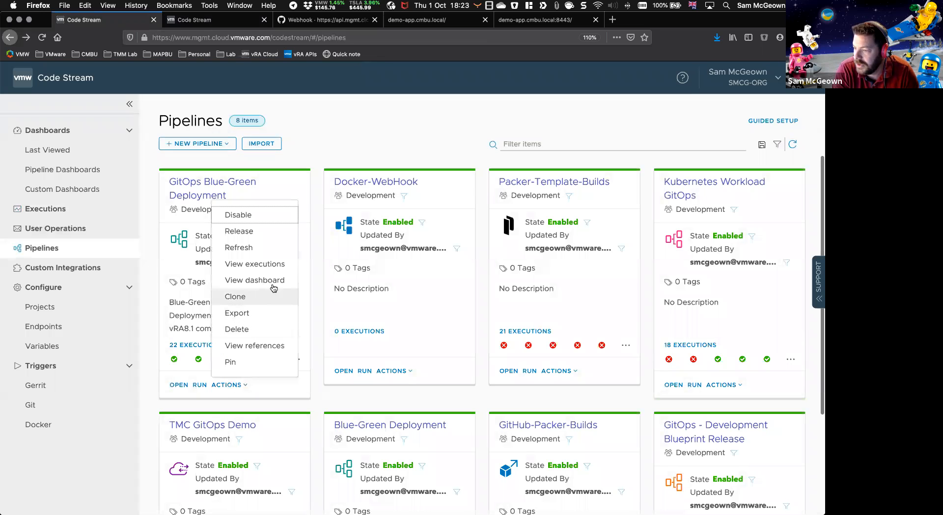
key(Escape)
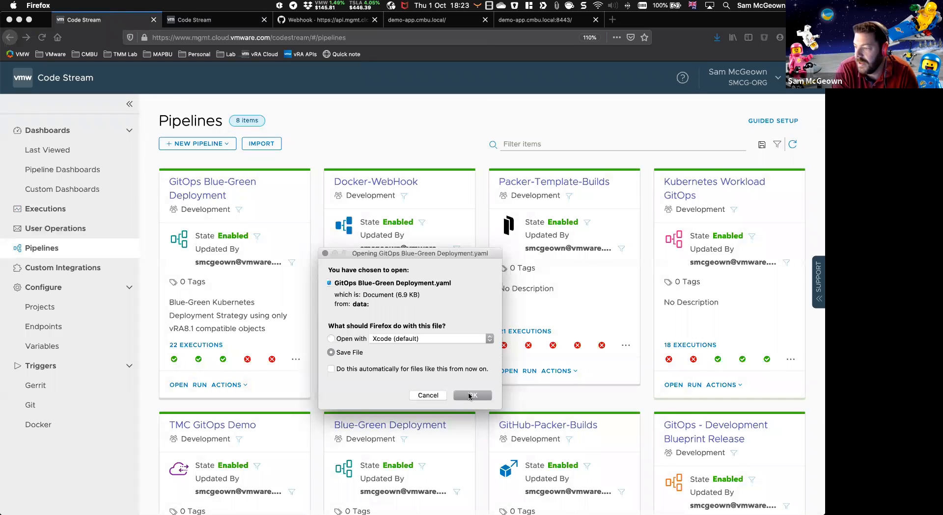
Step: Save the exported "GitOps Blue-Green Deployment.yaml" file to the Desktop folder
click(470, 396)
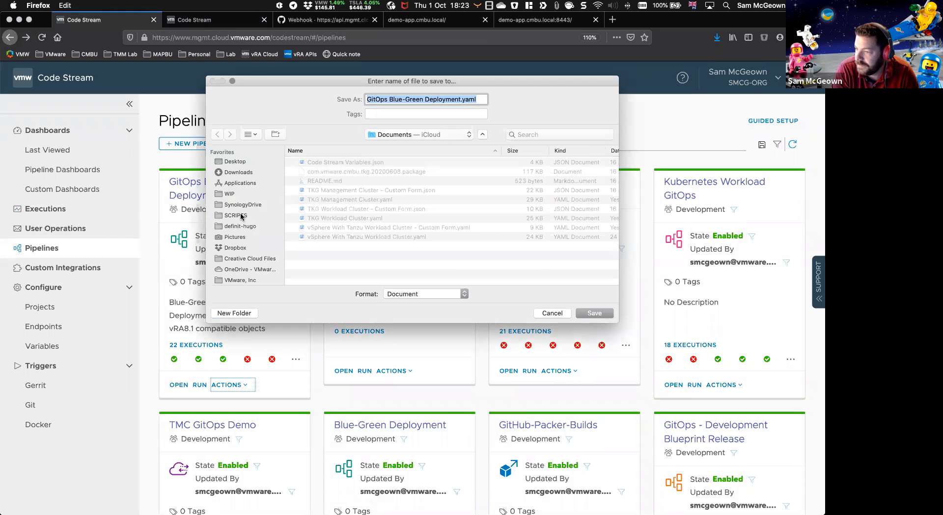
click(241, 216)
click(231, 162)
click(593, 313)
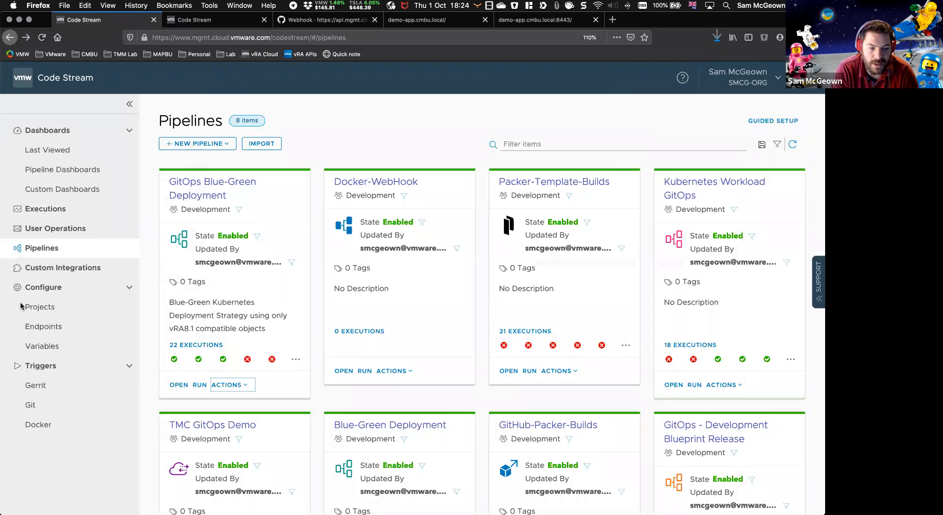
Step: Switch to VS Code and open "GitOps Blue-Green Deployment.yaml" from the Desktop folder
key(super+Tab)
click(489, 167)
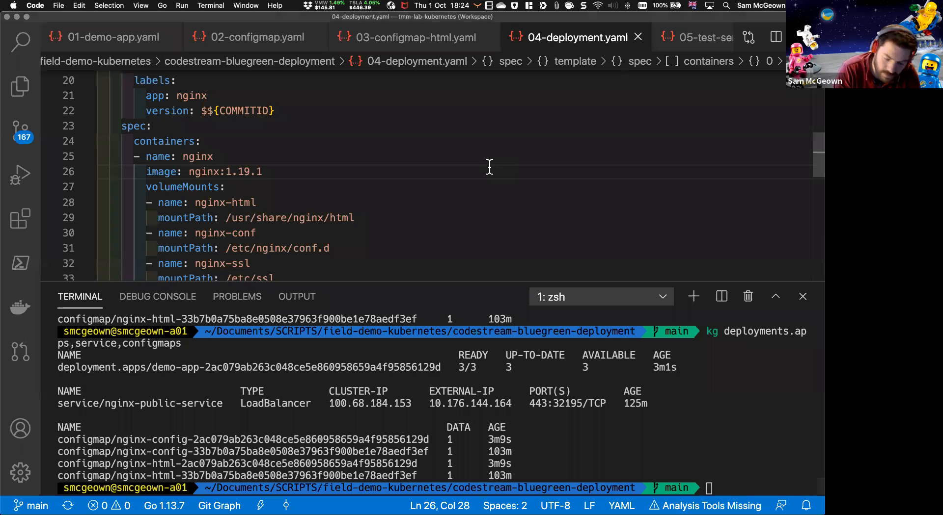
key(super+o)
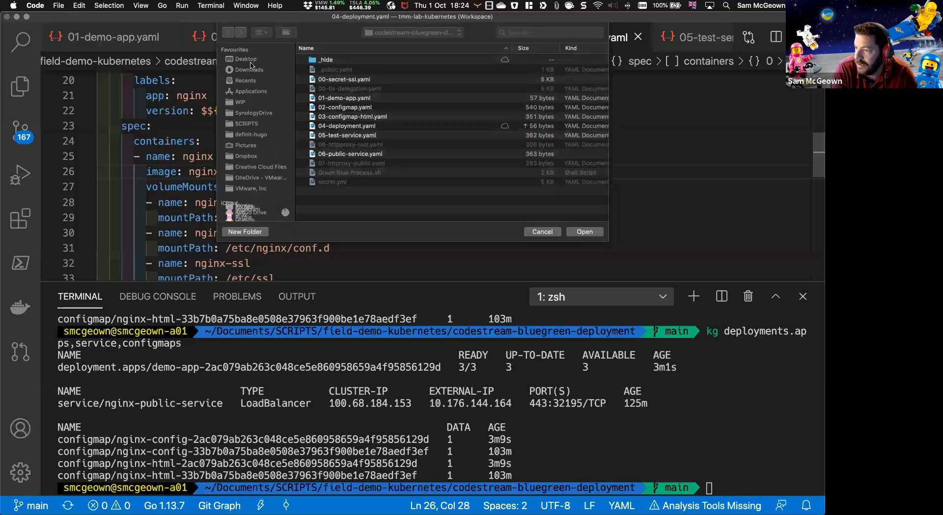
click(250, 60)
click(354, 60)
double_click(353, 60)
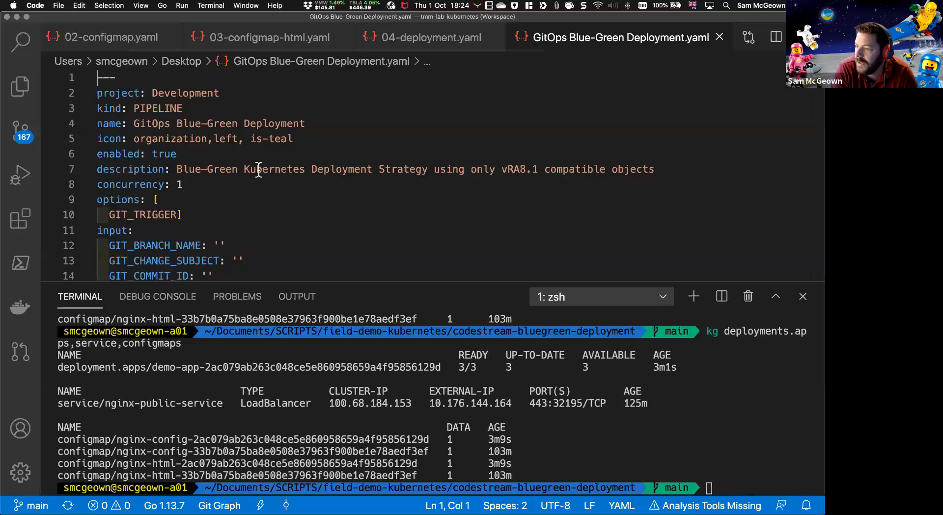
Step: Review the pipeline YAML's inputs, stage order and the task definitions of the Test and Migrate and Delete Blue Application stages
scroll(259, 170, down, 10)
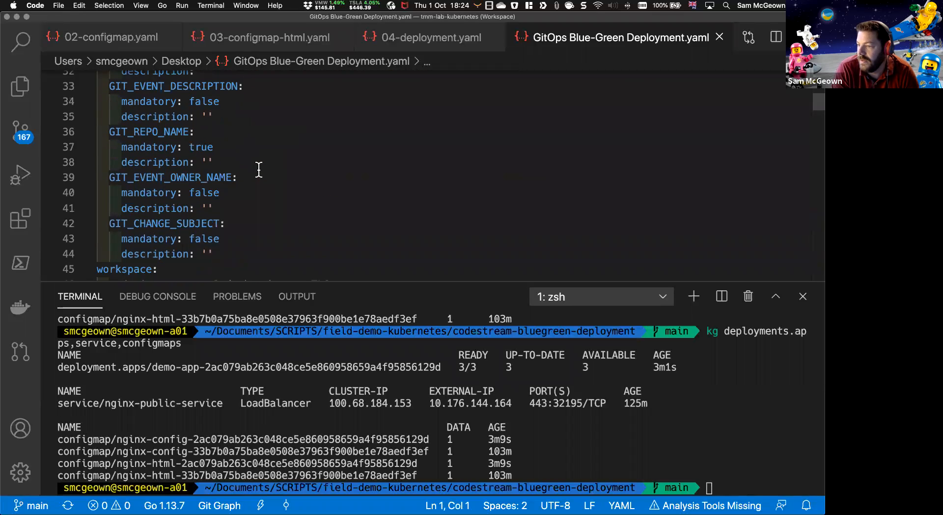
scroll(259, 170, down, 4)
scroll(259, 170, down, 3)
scroll(242, 166, up, 1)
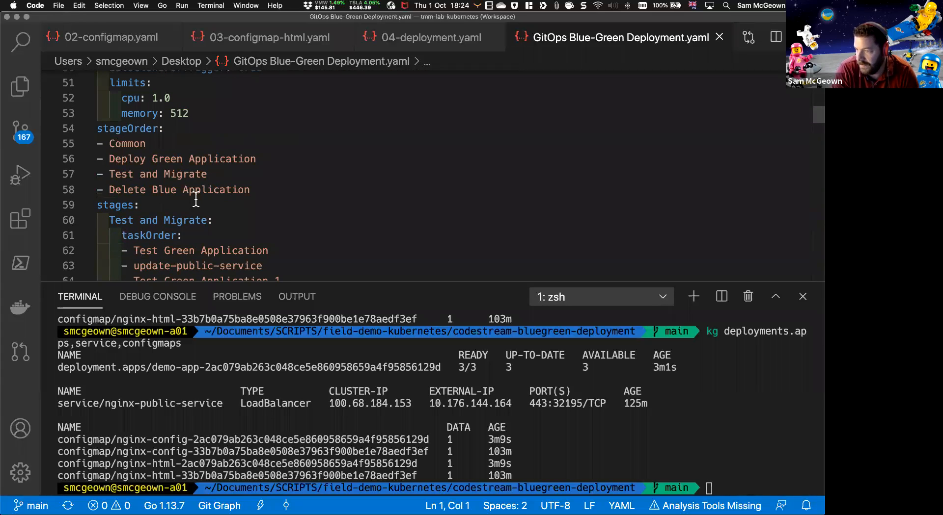
scroll(196, 186, down, 3)
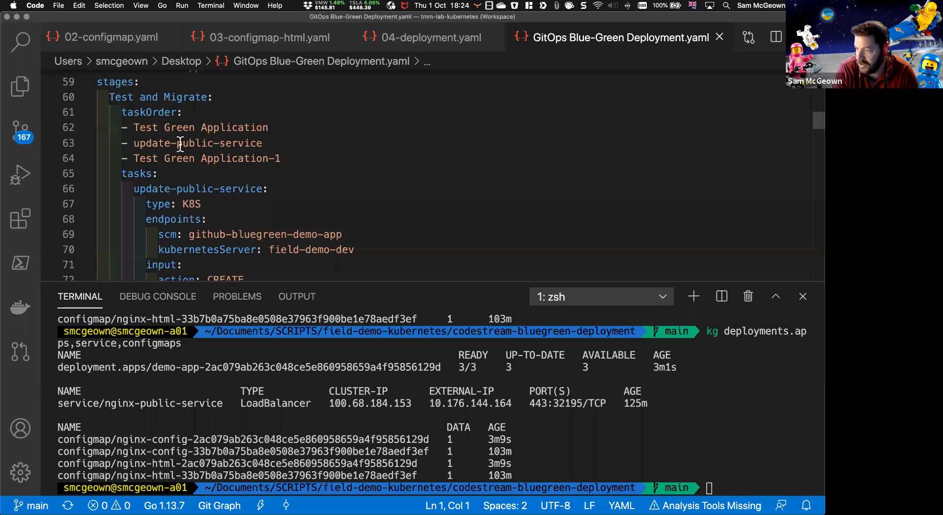
scroll(148, 147, down, 2)
scroll(169, 149, down, 3)
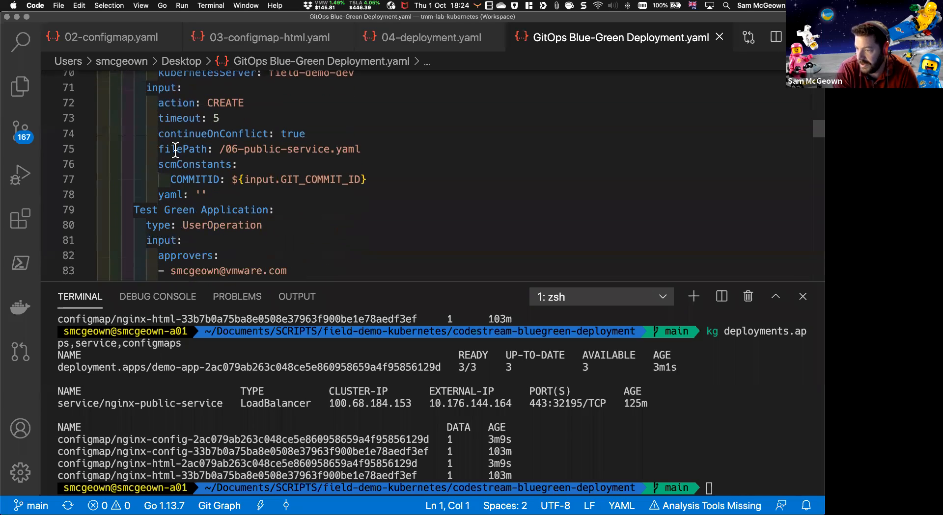
scroll(228, 150, down, 3)
scroll(341, 139, down, 1)
scroll(341, 139, up, 2)
scroll(341, 138, down, 5)
scroll(341, 137, down, 1)
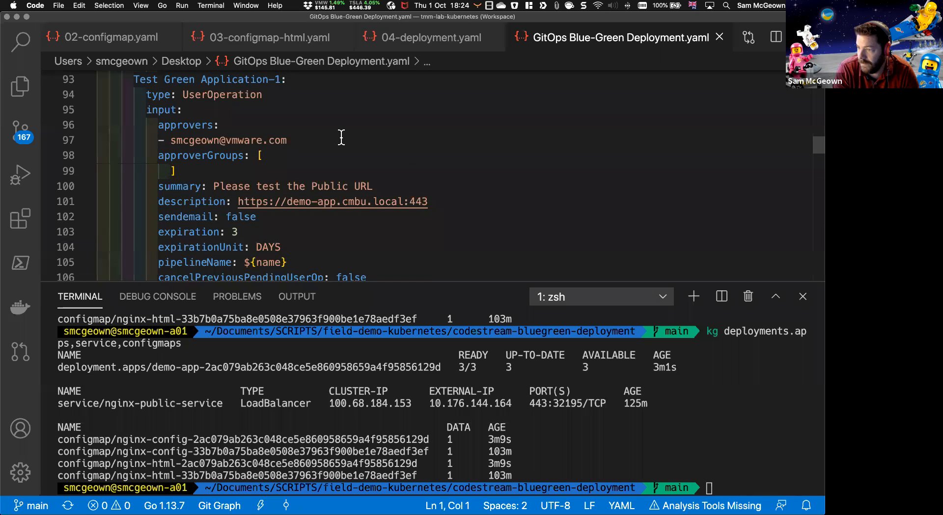
scroll(342, 138, down, 1)
scroll(341, 139, down, 4)
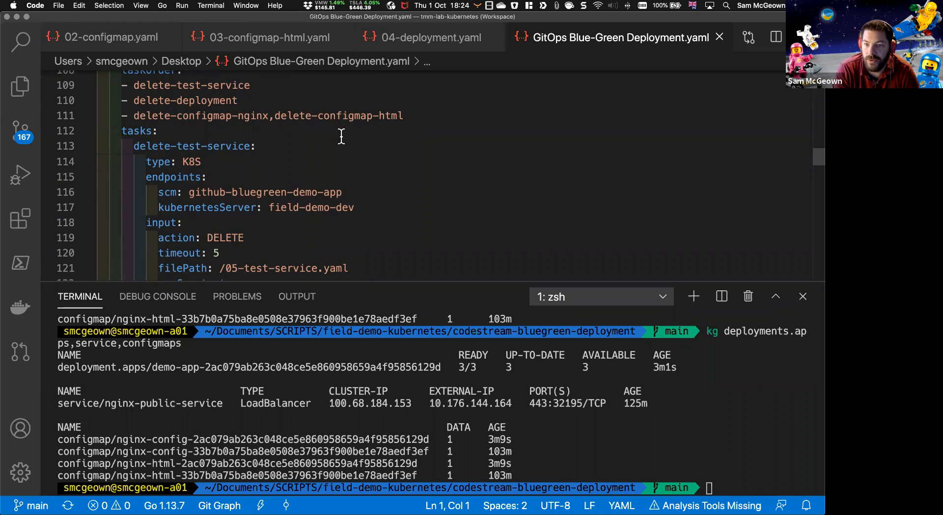
scroll(310, 141, down, 10)
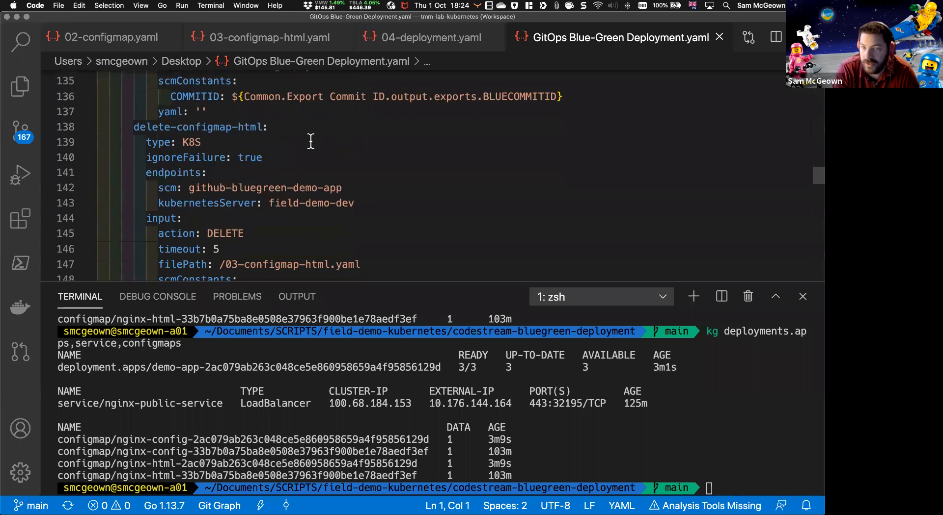
scroll(301, 126, up, 1)
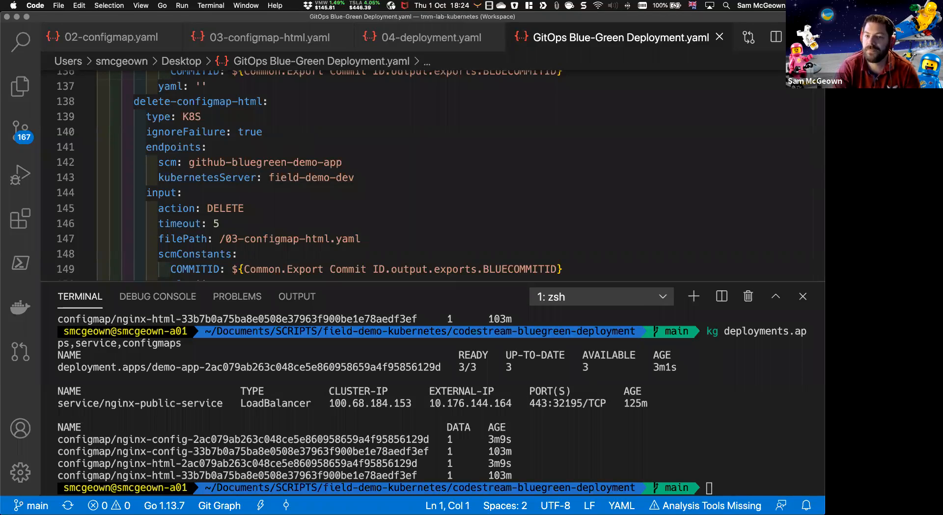
scroll(291, 181, down, 3)
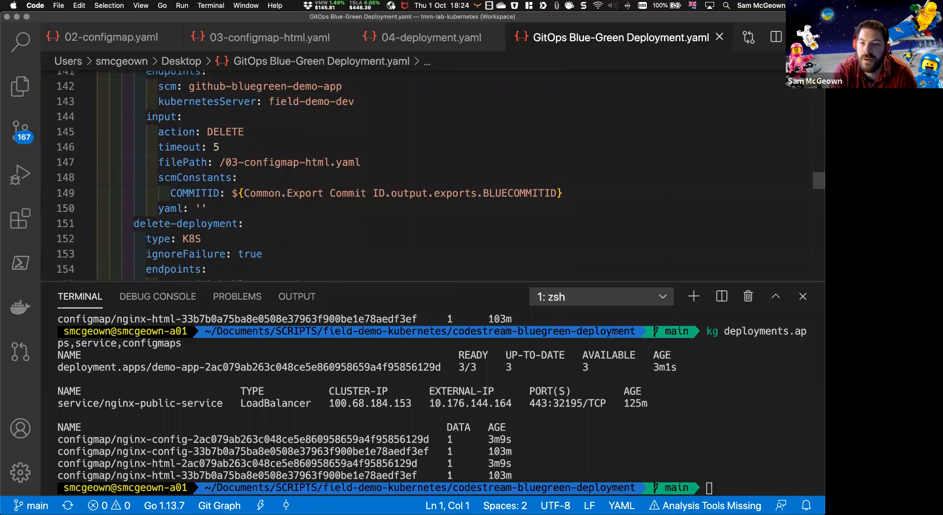